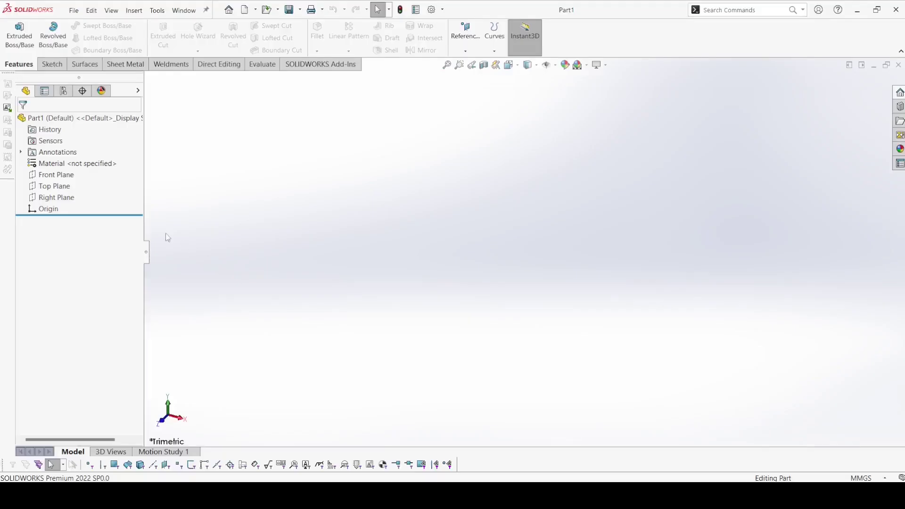
Step: Sketch on the Front Plane a centerpoint arc about the origin, radius about 104 mm and about 77°, ending directly above the origin
click(49, 175)
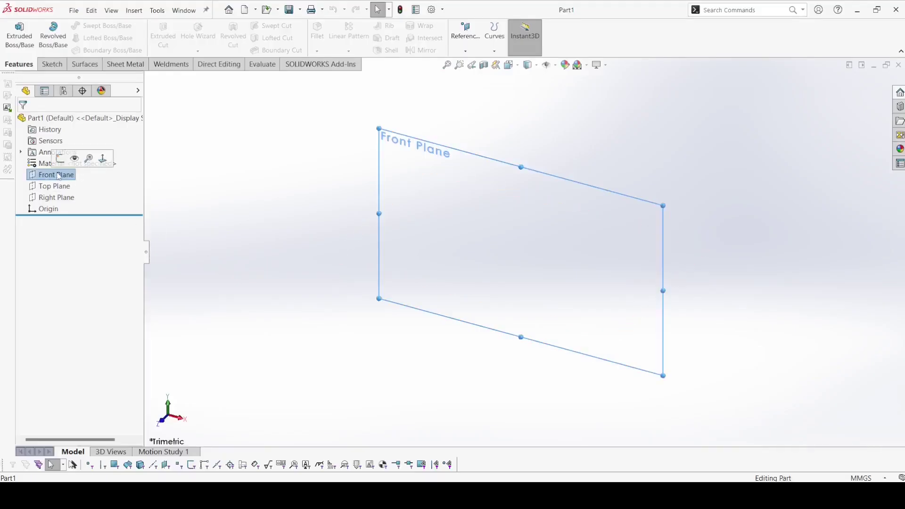
click(60, 161)
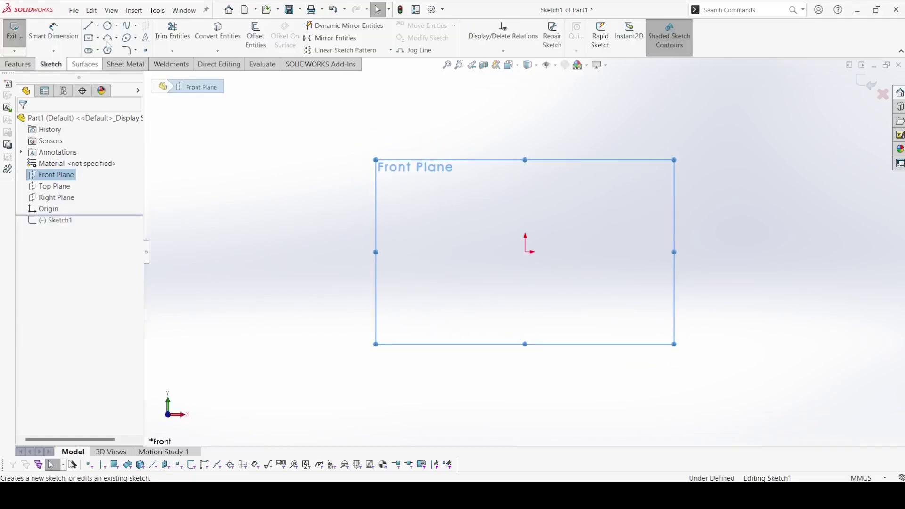
click(117, 39)
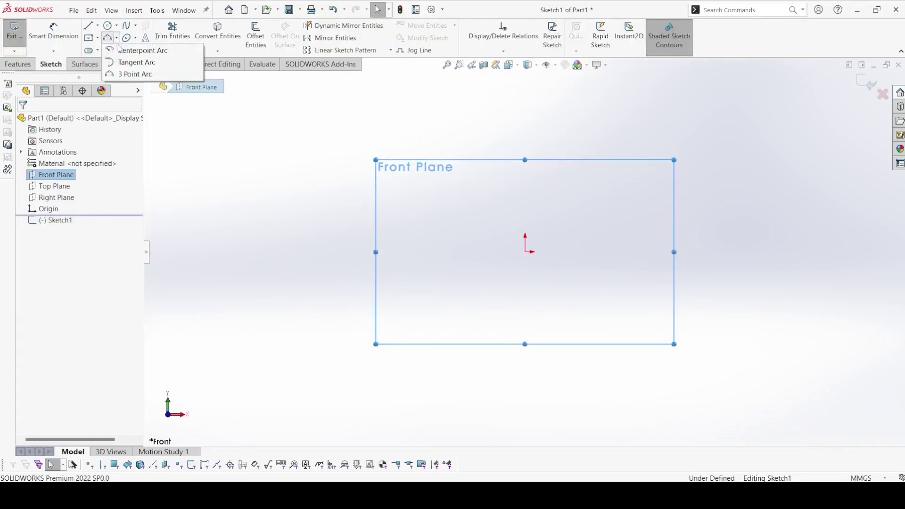
click(122, 50)
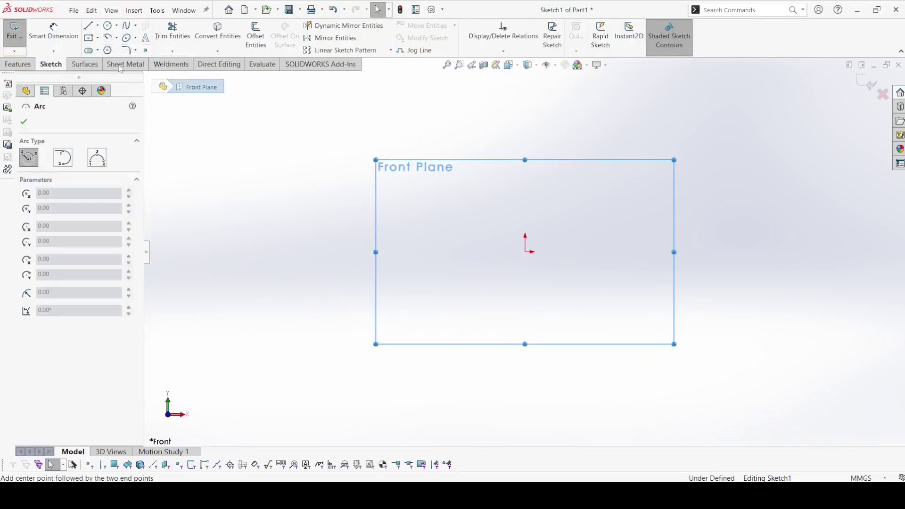
click(524, 252)
click(354, 213)
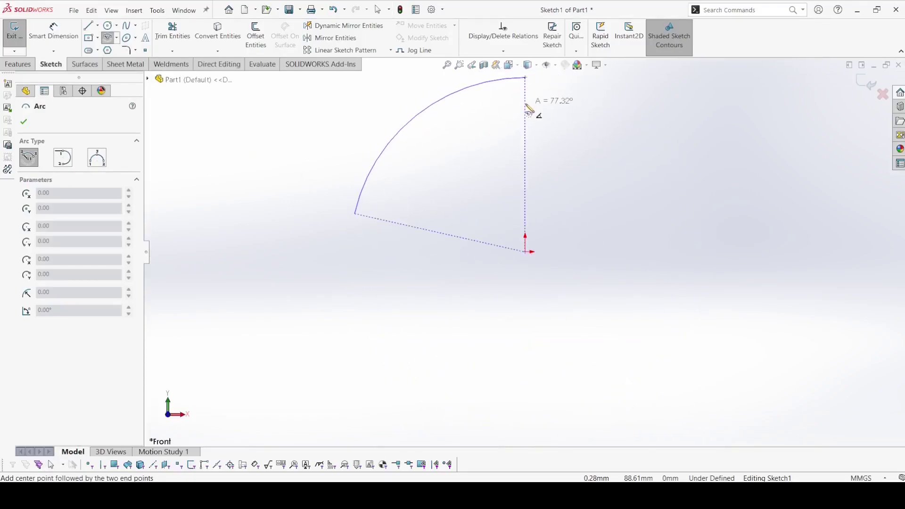
click(530, 110)
right_click(524, 107)
click(539, 112)
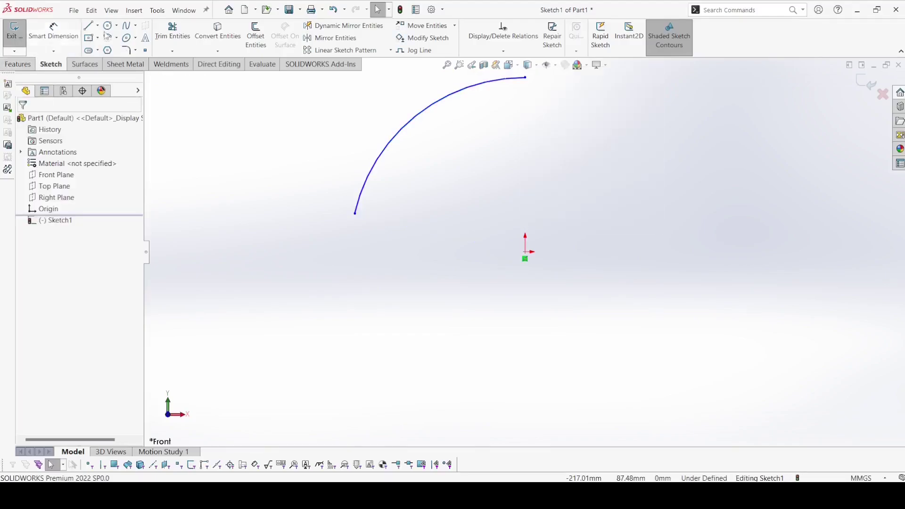
Step: Dimension the arc's radius at 240 mm
click(53, 32)
click(427, 111)
click(445, 150)
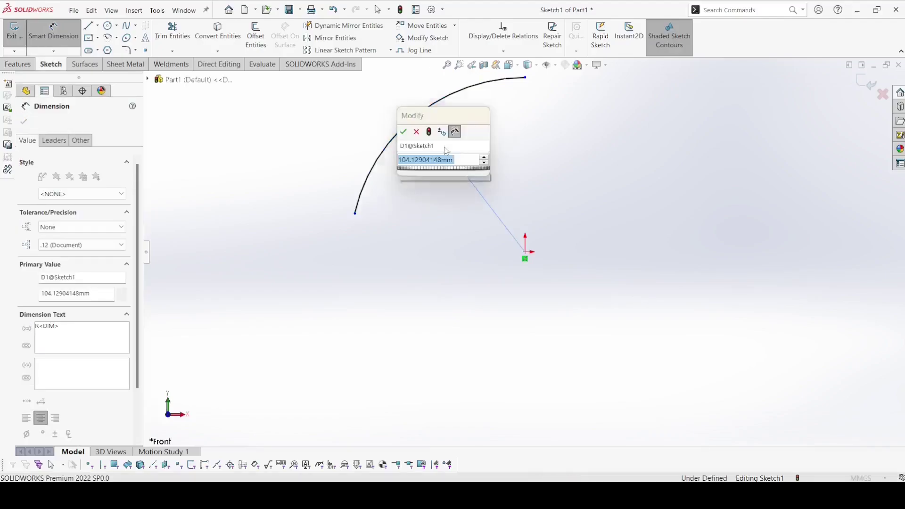
text(240)
key(Return)
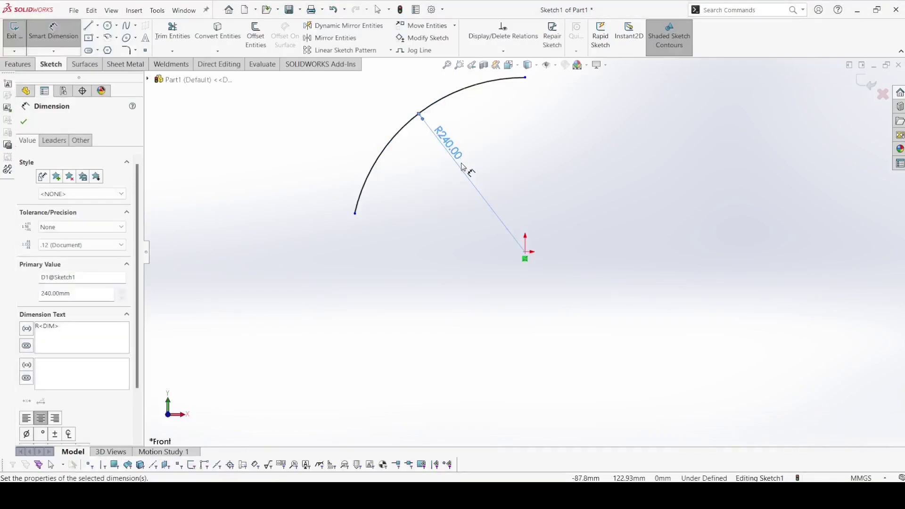
key(Escape)
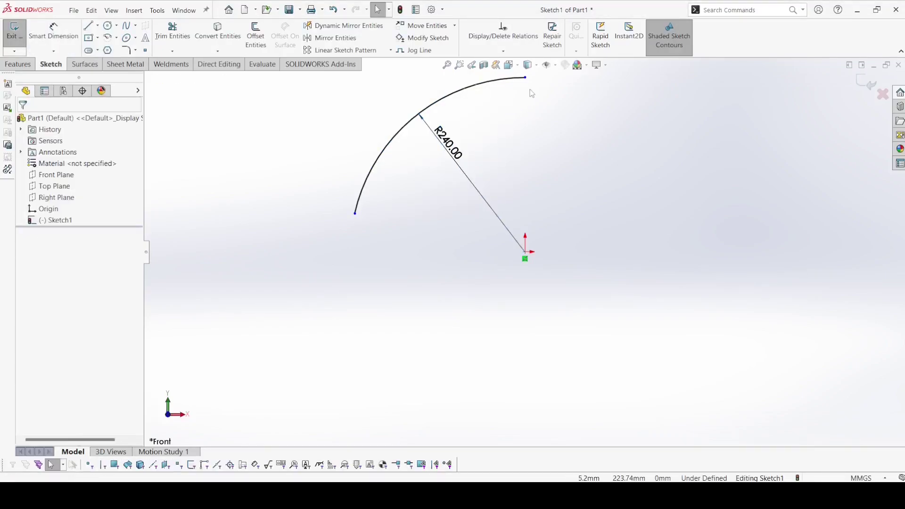
Step: Add a Vertical relation between the arc's upper endpoint and the origin
click(526, 78)
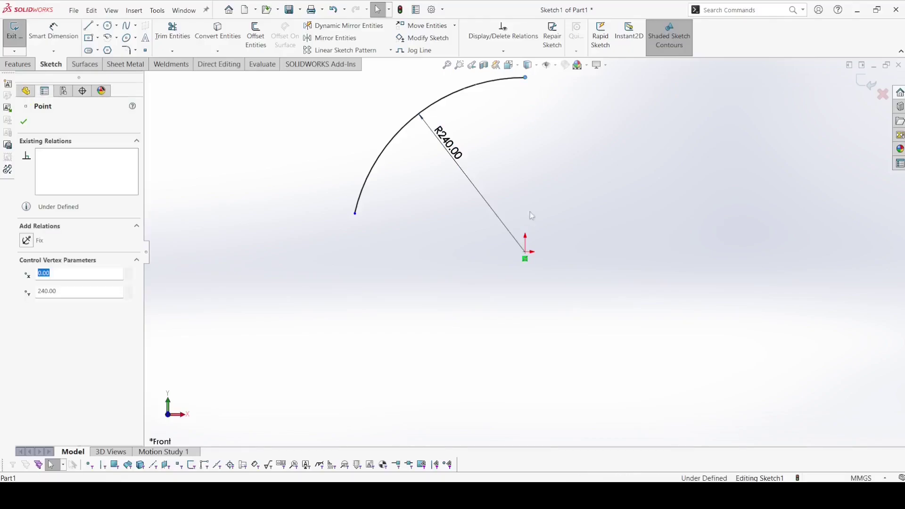
ctrl+click(526, 253)
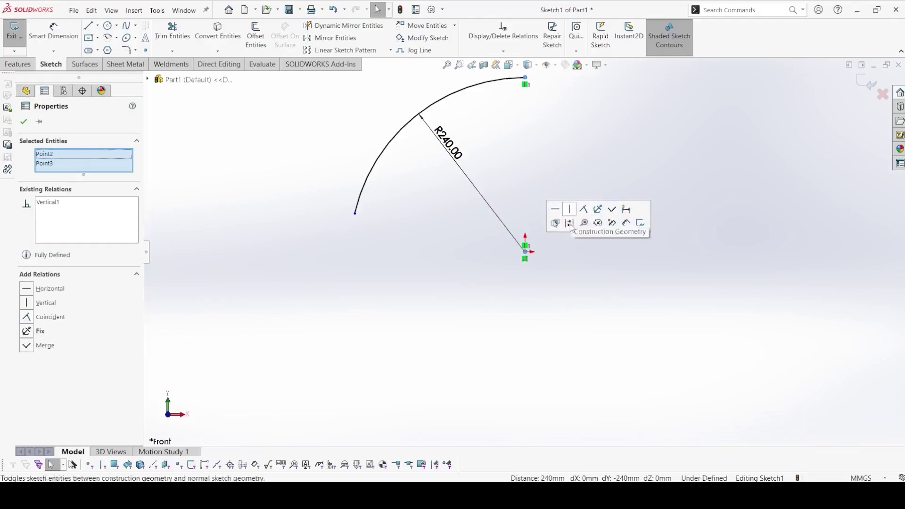
click(571, 271)
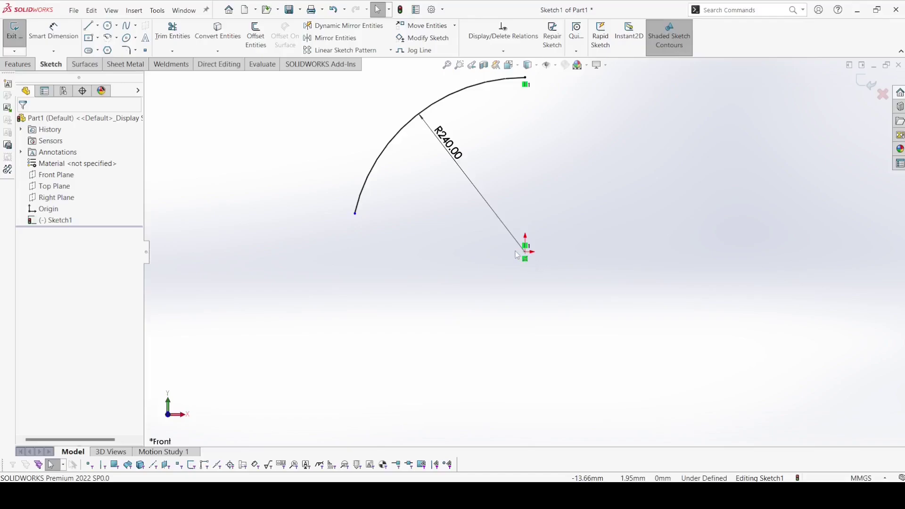
Step: Sketch a separate line outside the arc, about 290 mm left of the origin, and constrain it Vertical
click(87, 26)
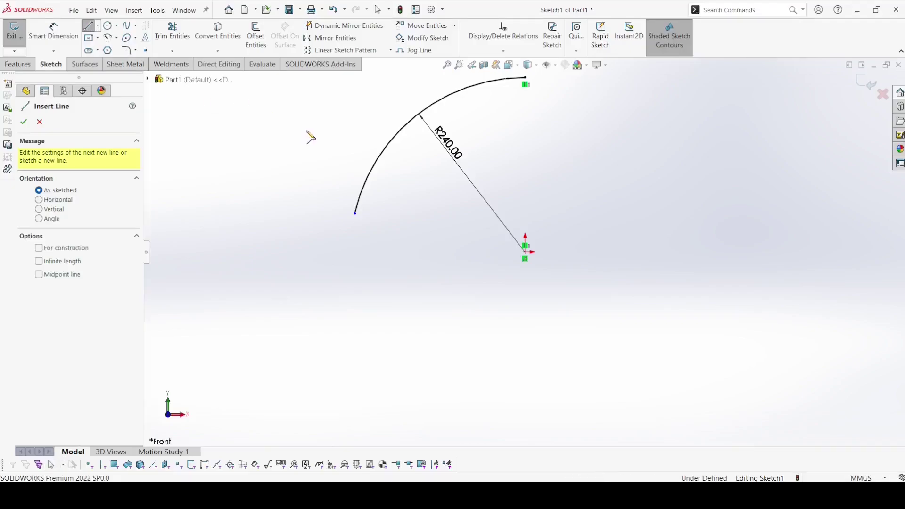
click(313, 116)
click(313, 246)
right_click(311, 208)
click(317, 216)
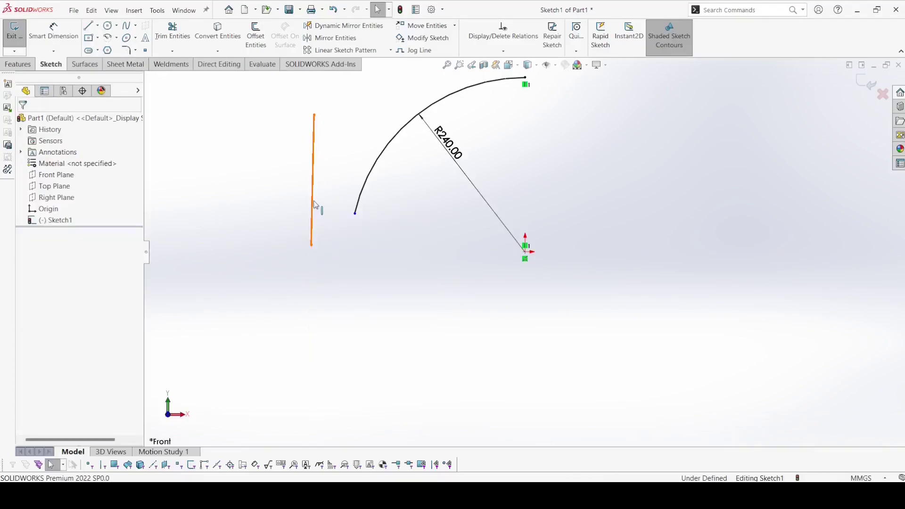
click(314, 204)
click(368, 156)
key(Escape)
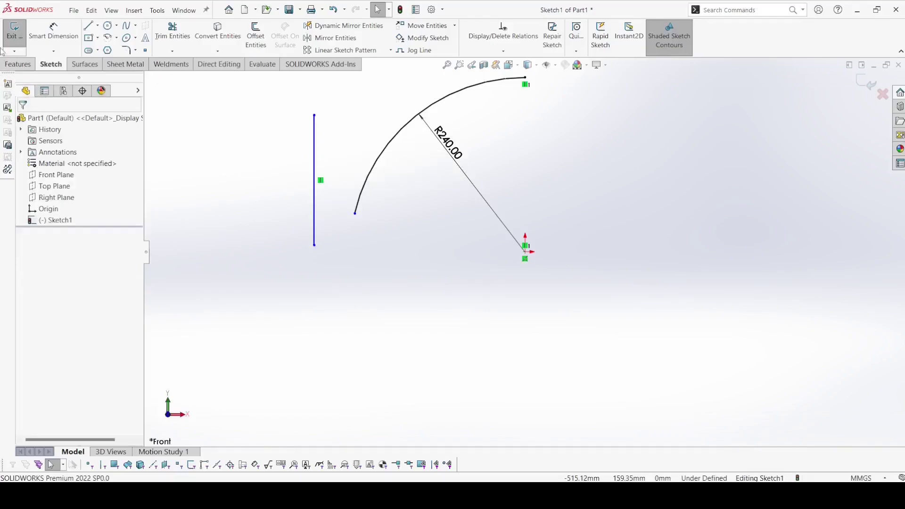
Step: Dimension the vertical line's upper endpoint 173 mm above the origin, and shorten the line by moving its lower endpoint up
click(53, 31)
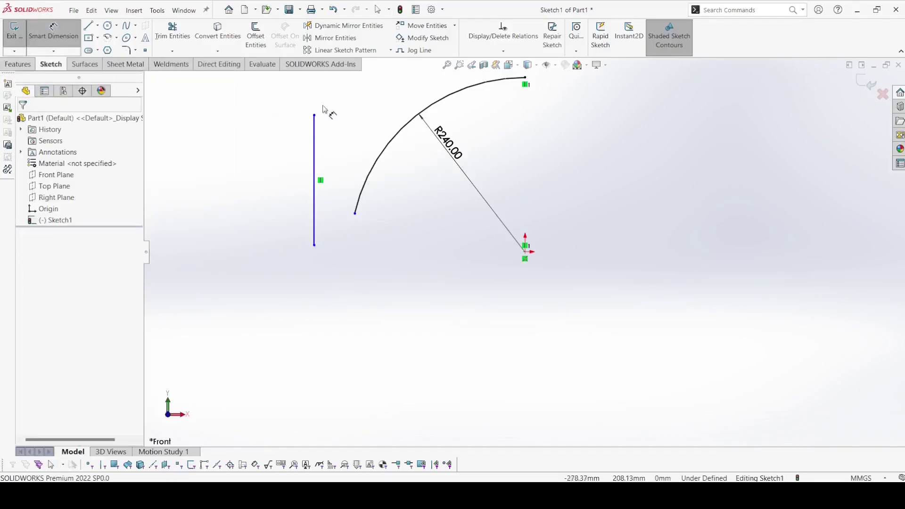
click(525, 252)
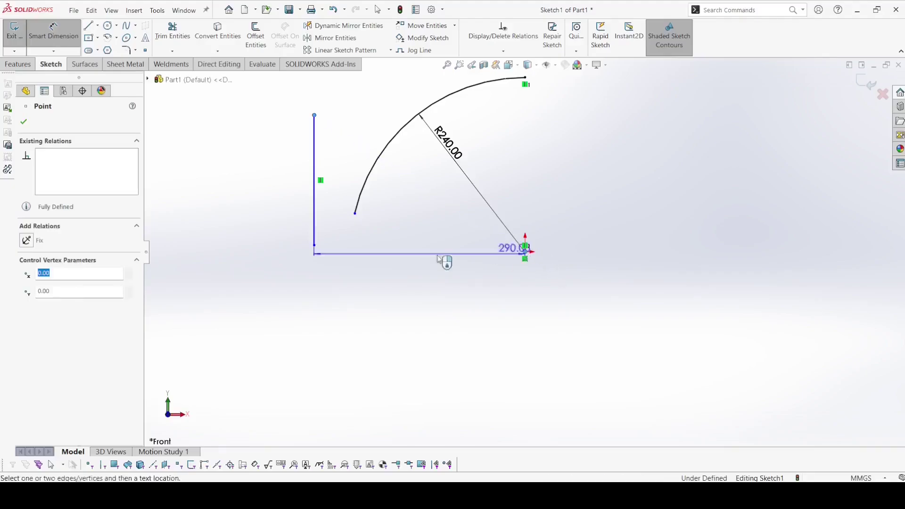
click(248, 209)
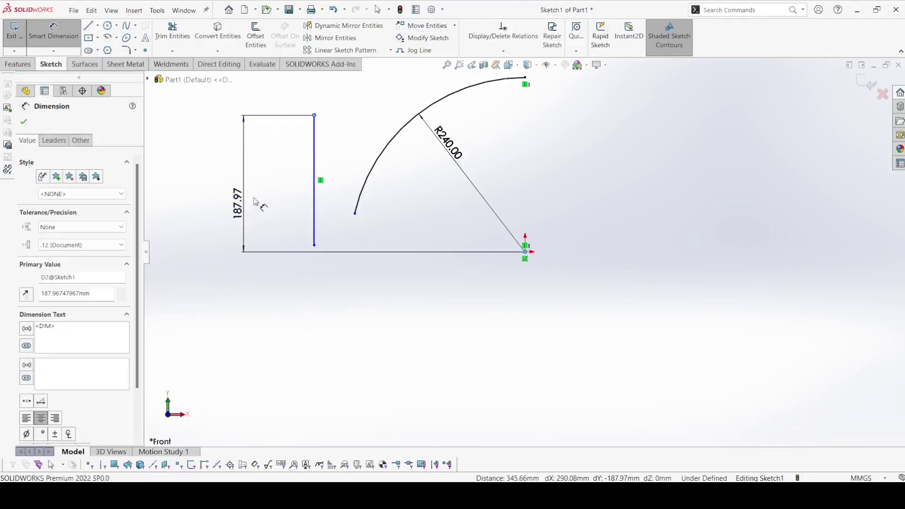
key(Return)
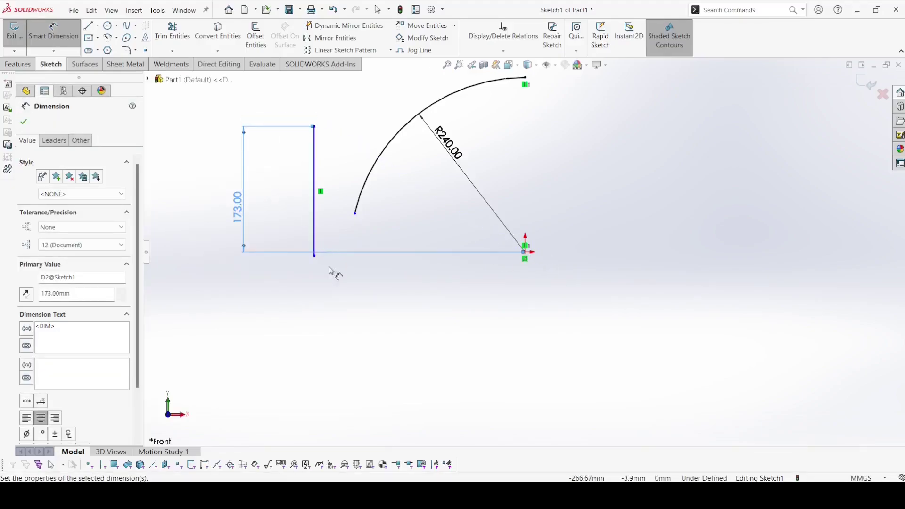
key(Escape)
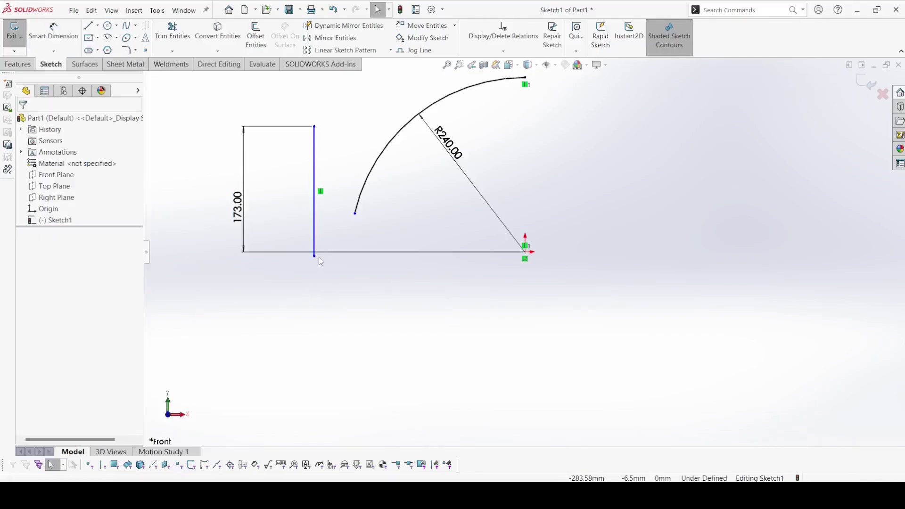
mouse_move(314, 256)
mouse_down()
mouse_move(314, 197)
mouse_move(324, 207)
mouse_up()
click(400, 238)
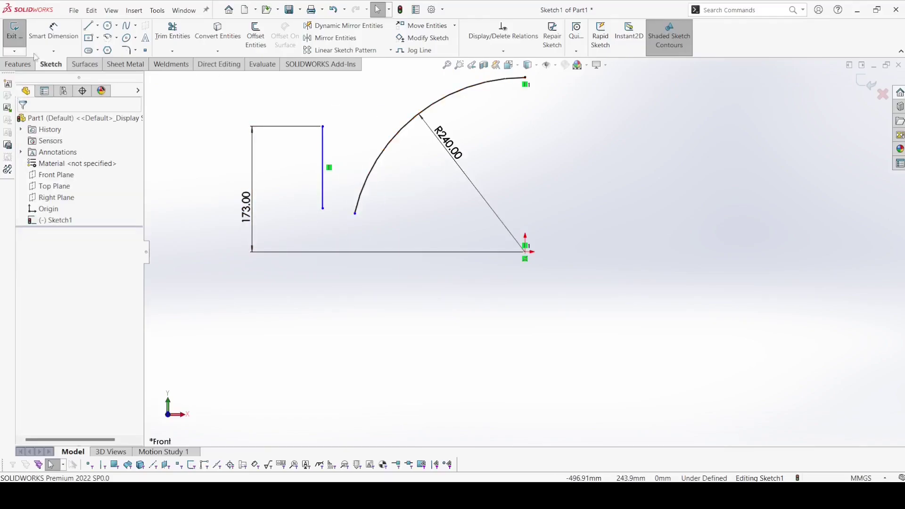
Step: Sketch a horizontal line about 29 mm long from the vertical line's upper endpoint toward the large arc
key(l)
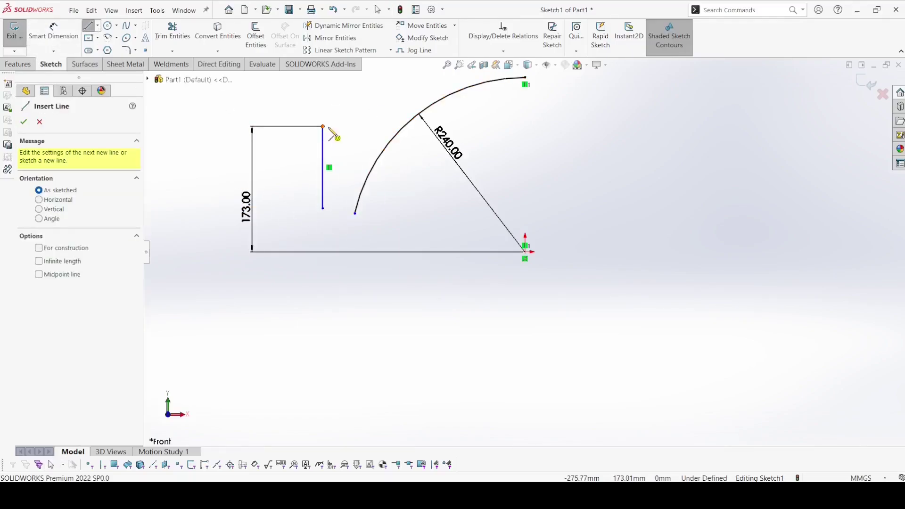
click(322, 126)
click(343, 126)
right_click(348, 126)
click(364, 133)
Step: Dimension the short horizontal line's length at 16 mm
click(53, 30)
click(333, 126)
click(334, 109)
text(16)
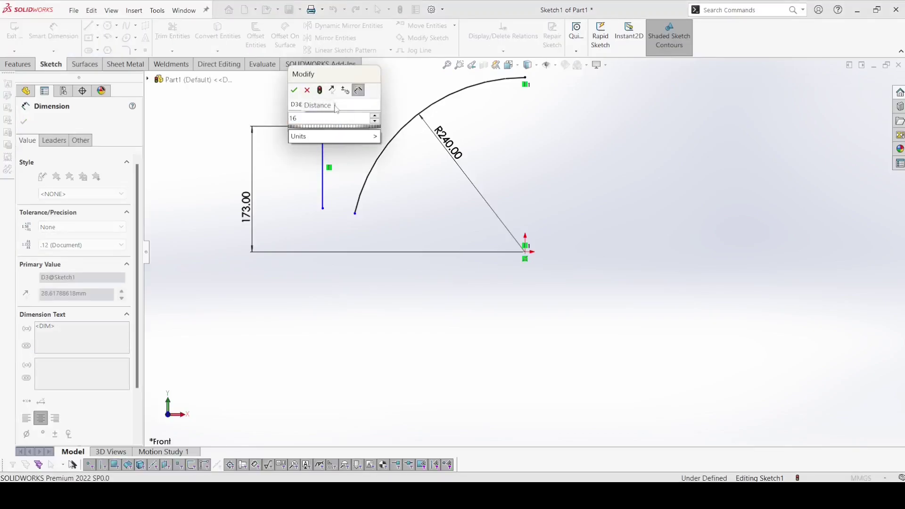
key(Return)
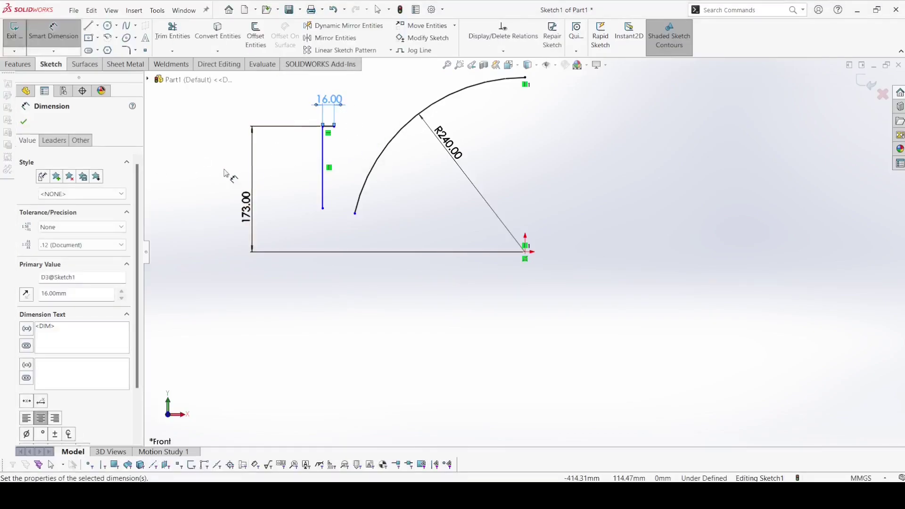
click(23, 122)
Step: Sketch a downward-bulging semicircular centerpoint arc, radius about 19 mm, starting at the free end of the 16 mm line
click(108, 38)
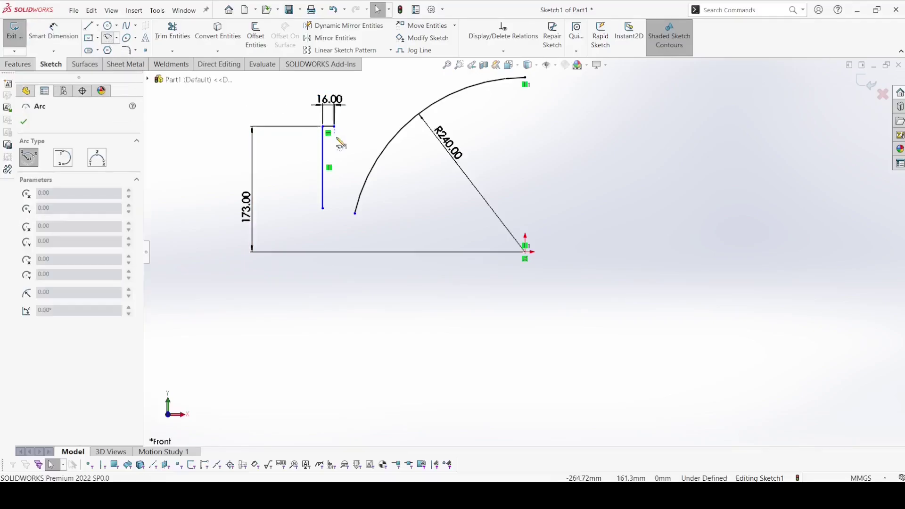
click(348, 126)
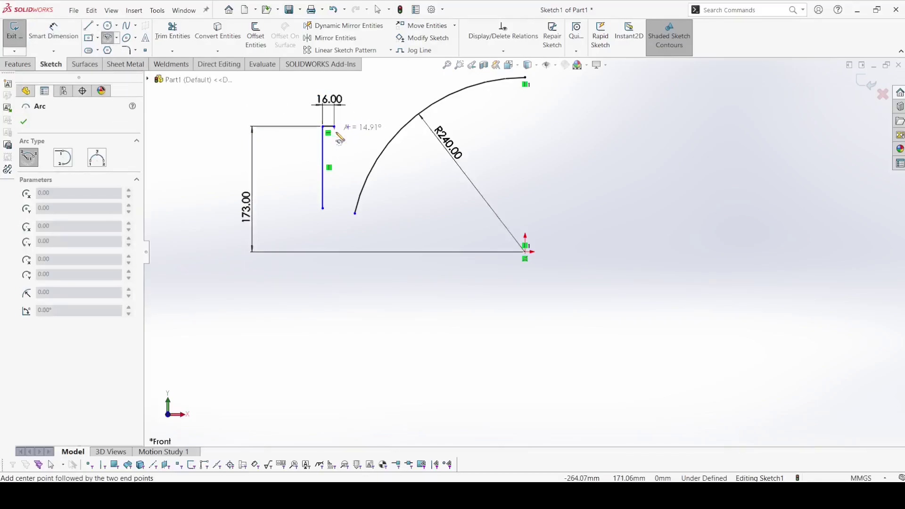
click(362, 126)
right_click(370, 132)
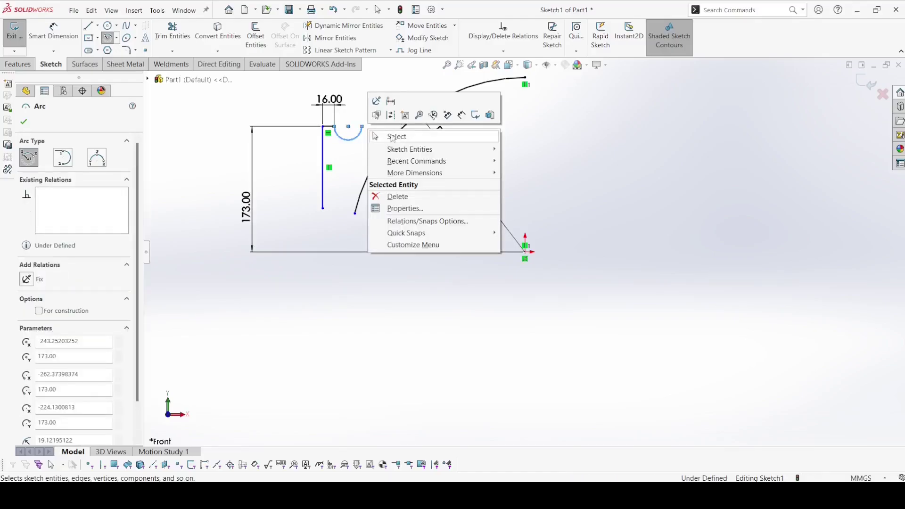
click(395, 137)
Step: Dimension the small semicircular arc's radius at 15 mm
click(40, 34)
click(348, 143)
click(360, 94)
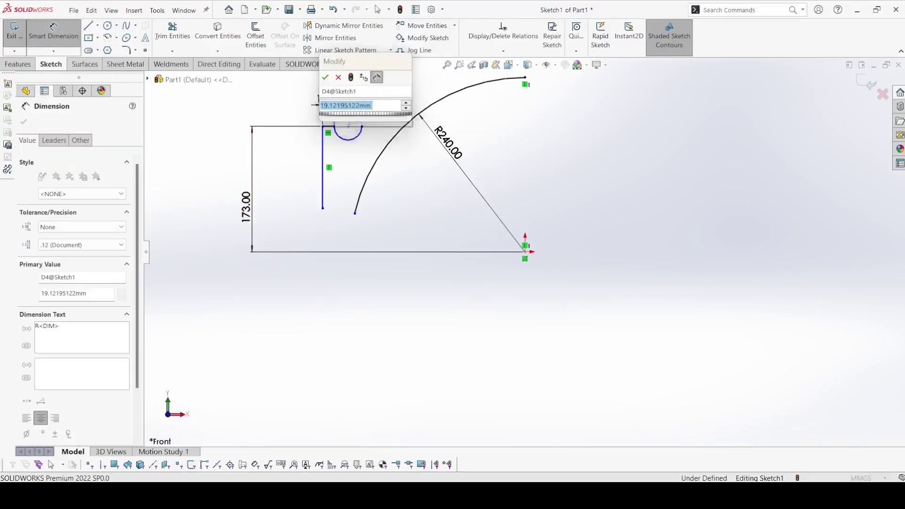
text(1)
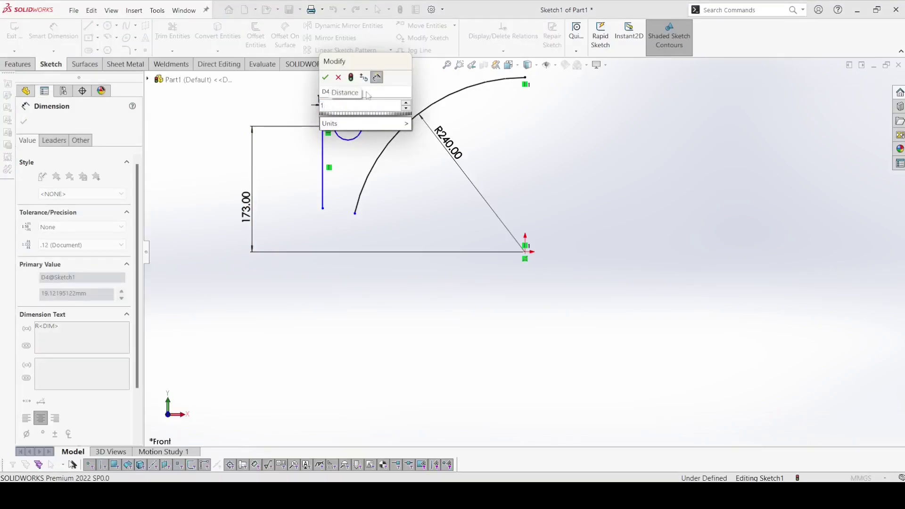
text(255)
key(Return)
key(Escape)
Step: Add Horizontal relations aligning the small arc's two endpoints with its center point
scroll(376, 150, up, 3)
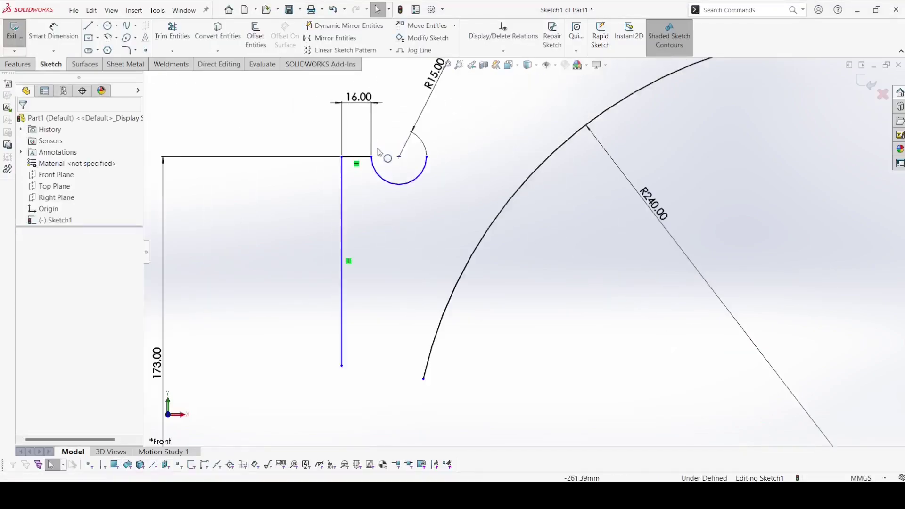
click(369, 158)
click(419, 166)
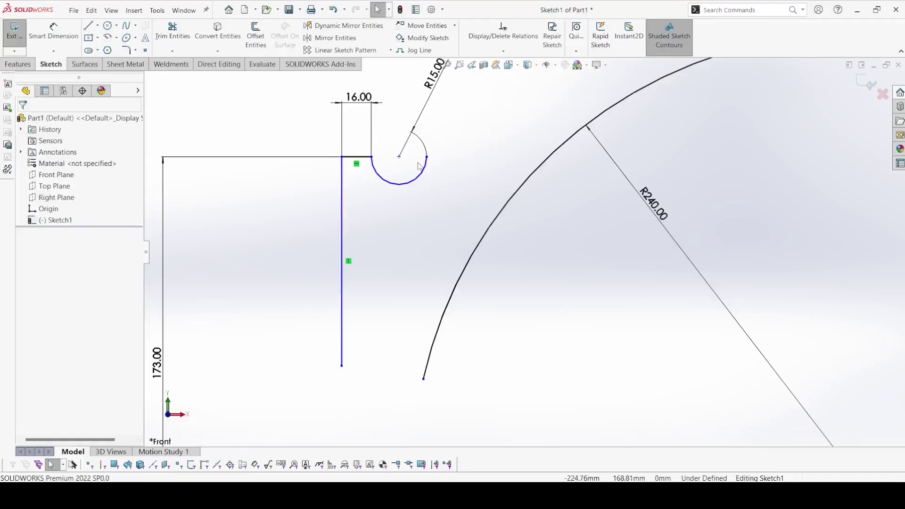
click(371, 157)
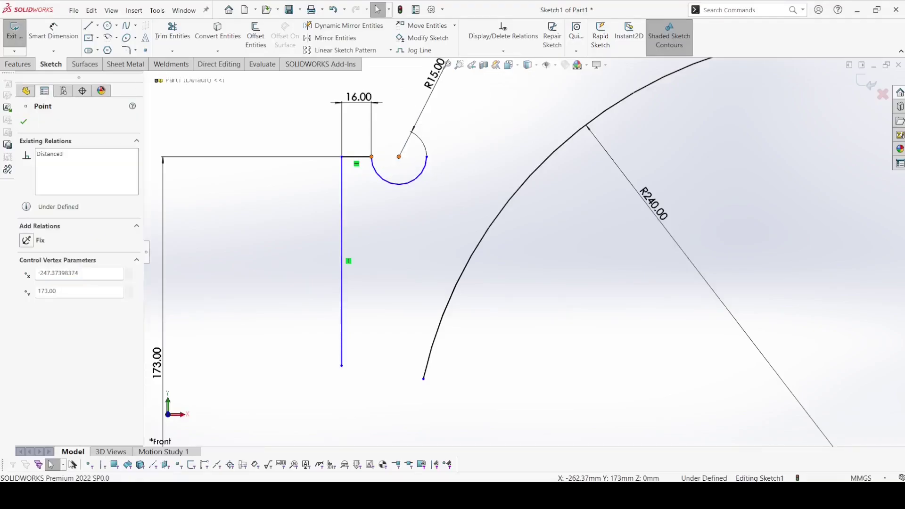
ctrl+click(399, 156)
ctrl+click(426, 157)
click(453, 124)
click(290, 119)
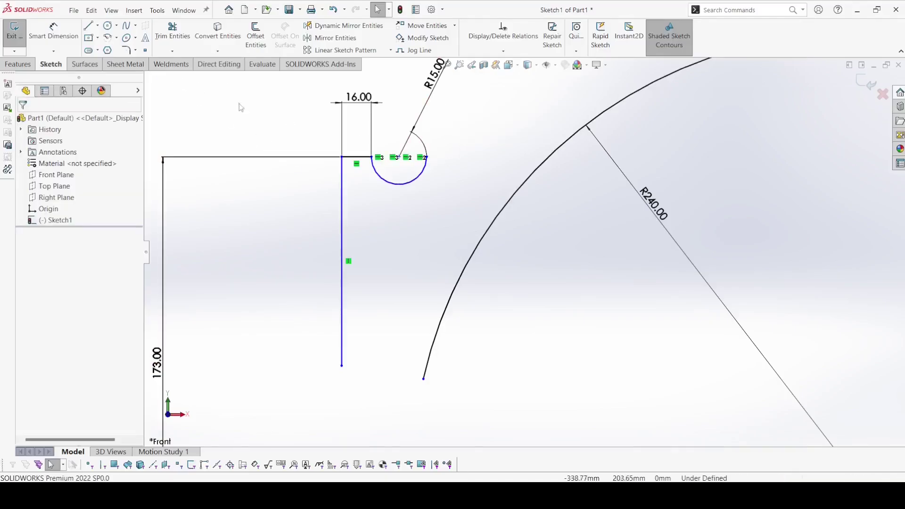
Step: Sketch a vertical line about 119 mm long upward from the free end of the small R15 arc
click(89, 25)
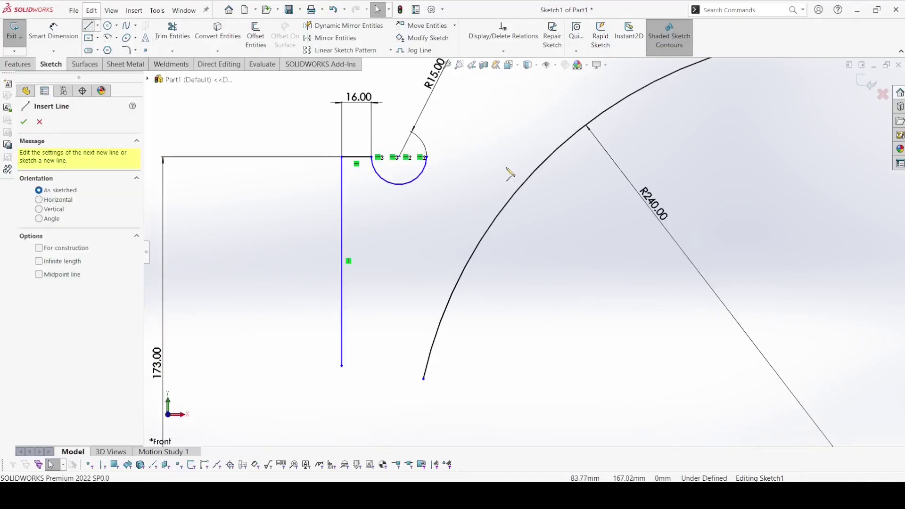
click(427, 158)
scroll(440, 166, up, 3)
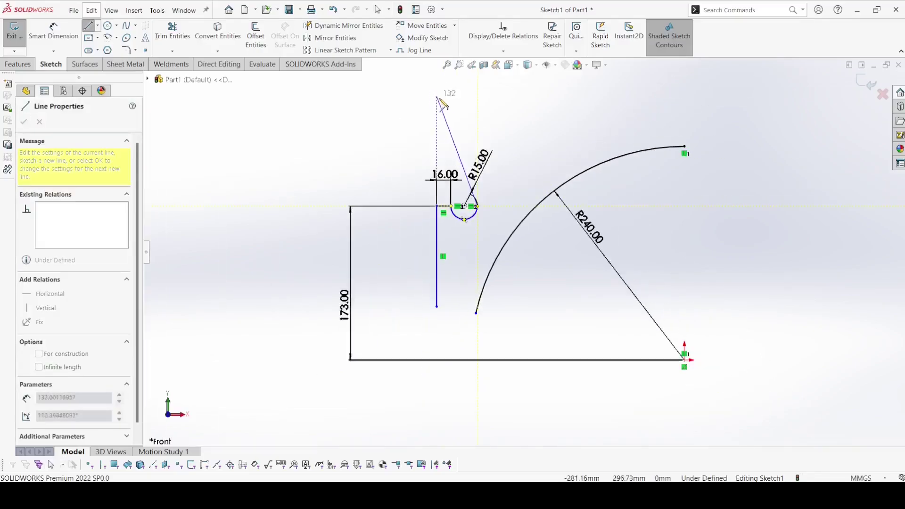
click(477, 100)
right_click(477, 100)
click(488, 108)
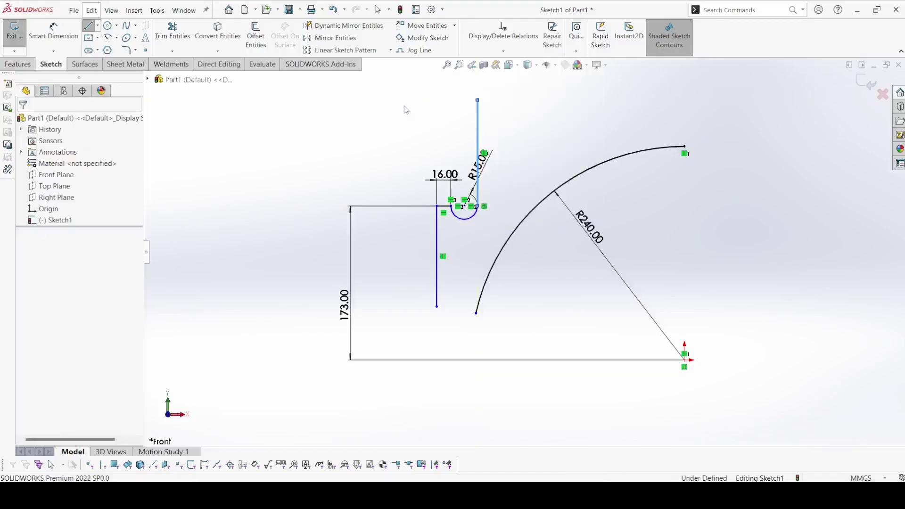
Step: Sketch a circle of about 24 mm radius beside the upper end of the new vertical line
click(108, 24)
click(498, 100)
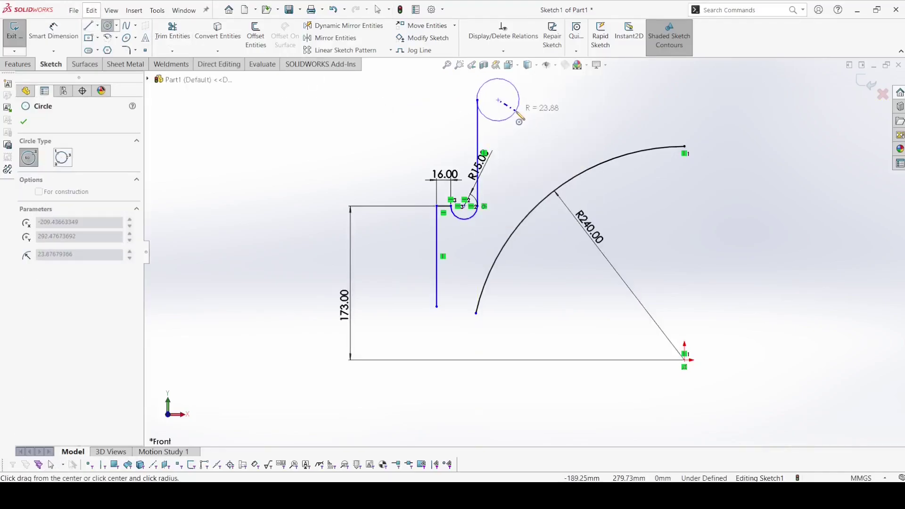
click(519, 114)
right_click(520, 111)
click(533, 115)
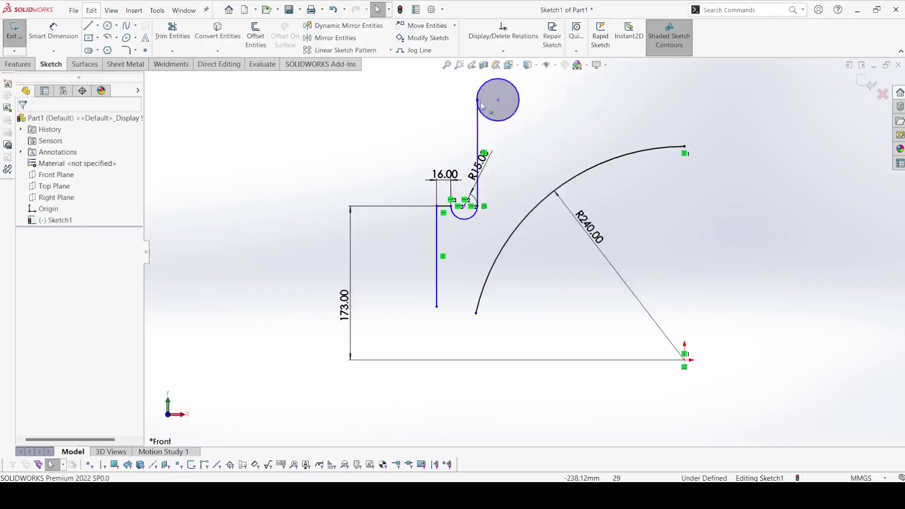
Step: Move the circle clear of the vertical line and add a Horizontal relation between its center and the line's upper endpoint
drag(498, 100, 519, 103)
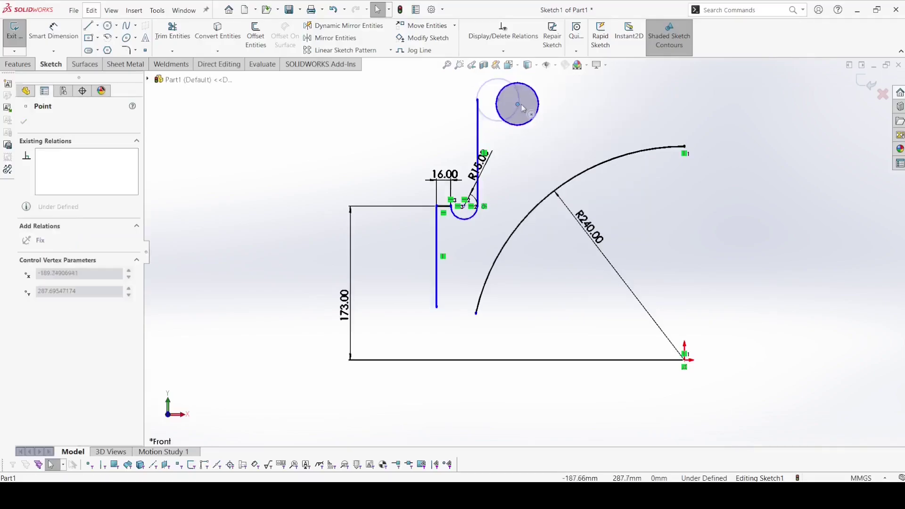
click(484, 103)
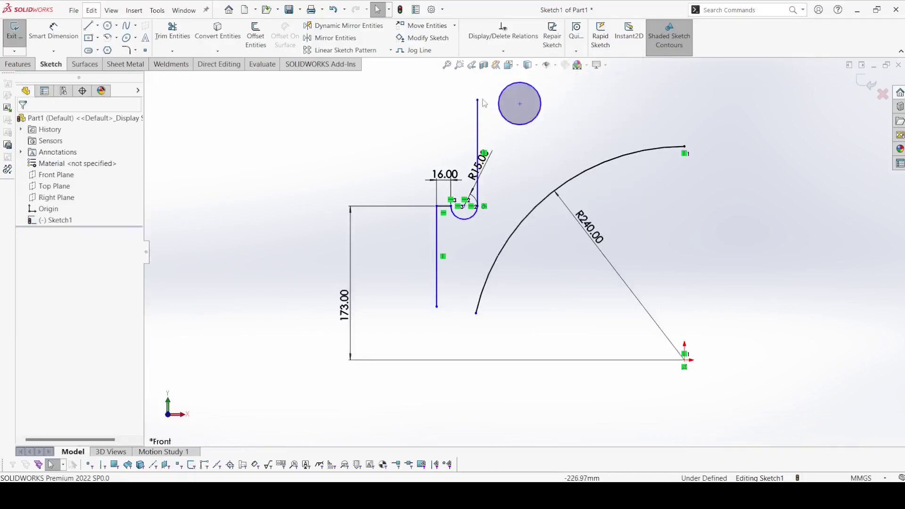
click(477, 101)
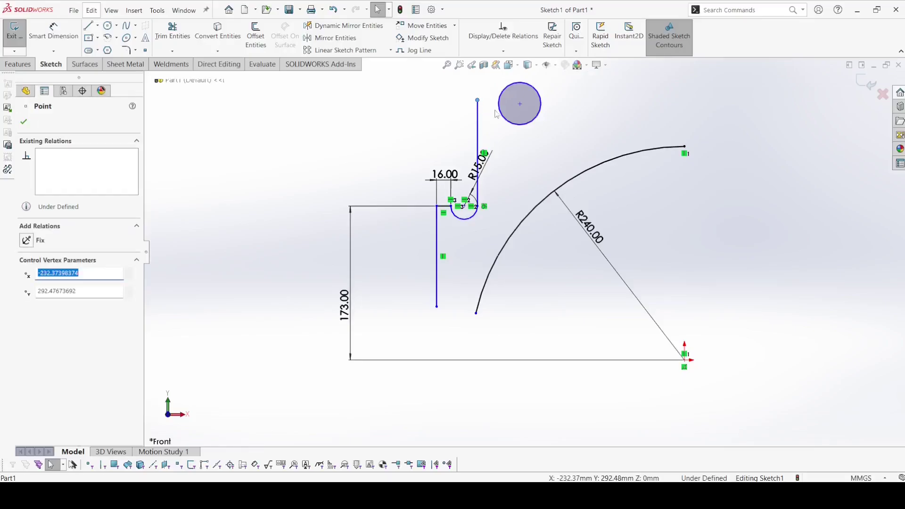
ctrl+click(520, 103)
click(576, 80)
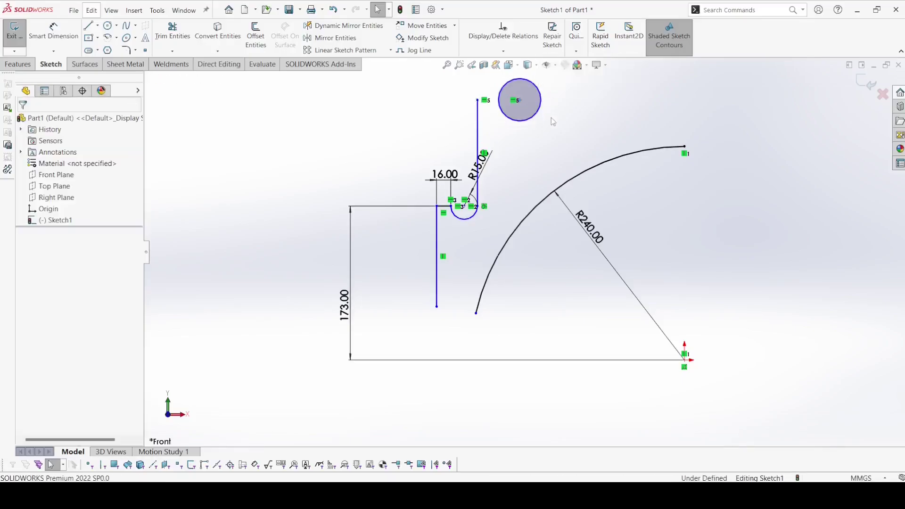
Step: Add a Tangent relation between the vertical line and the circle
click(477, 123)
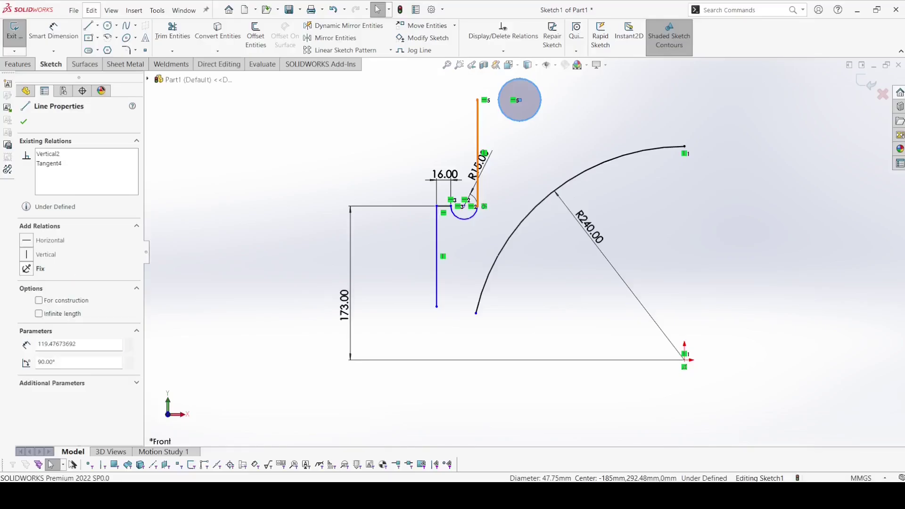
ctrl+click(499, 100)
click(505, 79)
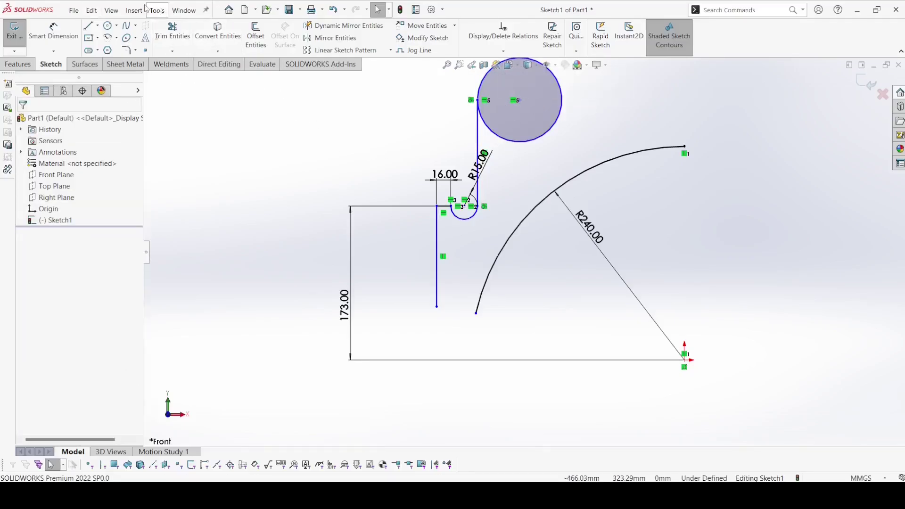
Step: Dimension the circle's diameter at 50 mm
click(39, 36)
click(563, 102)
click(446, 76)
text(50)
key(Return)
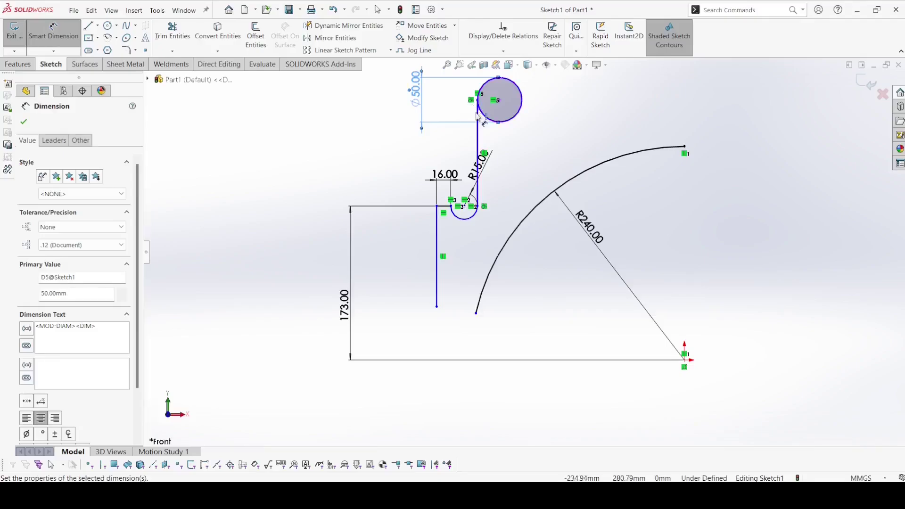
scroll(481, 118, down, 1)
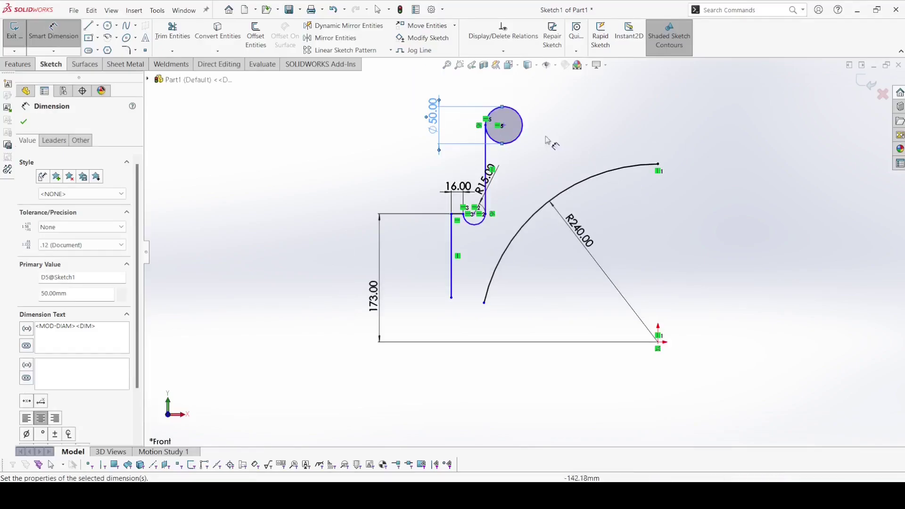
scroll(553, 143, down, 3)
click(25, 122)
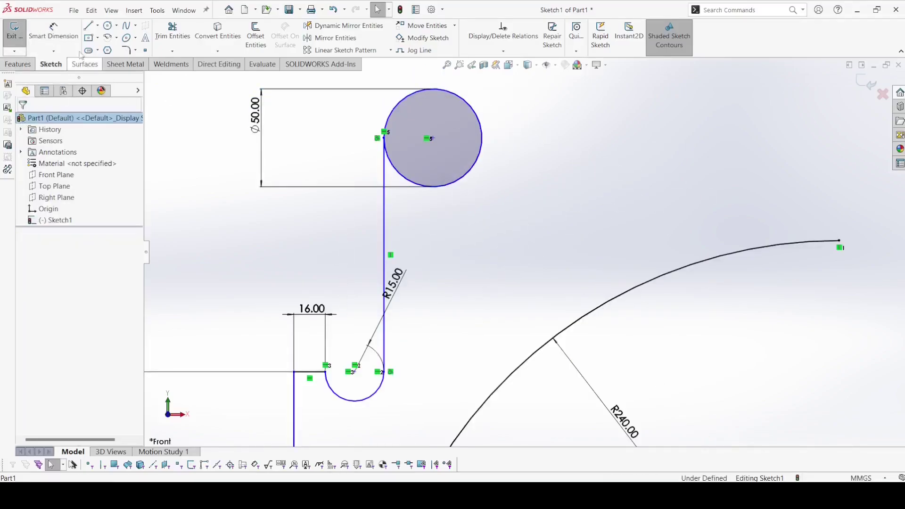
Step: Sketch a smaller concentric circle, about 23 mm in diameter, inside the 50 mm circle
click(109, 26)
click(427, 139)
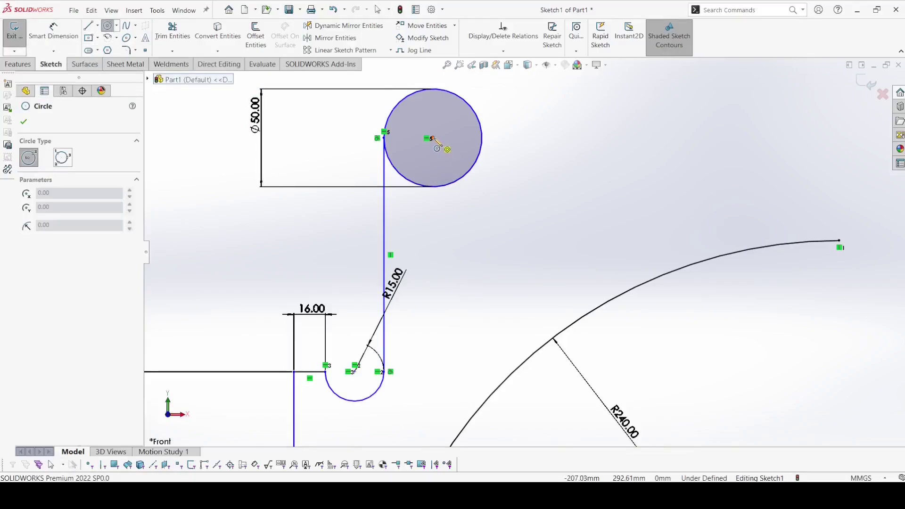
click(453, 151)
Step: Dimension the inner circle's diameter at 30 mm
right_drag(453, 151, 456, 112)
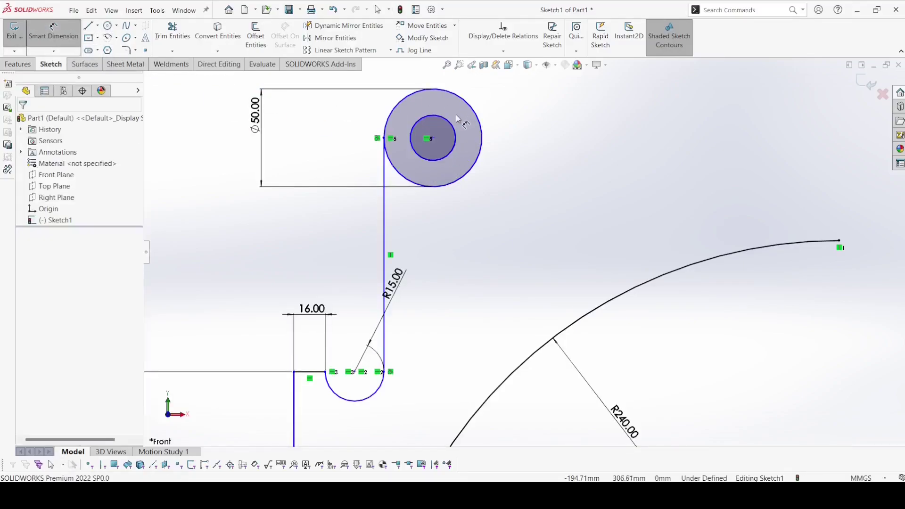
click(451, 126)
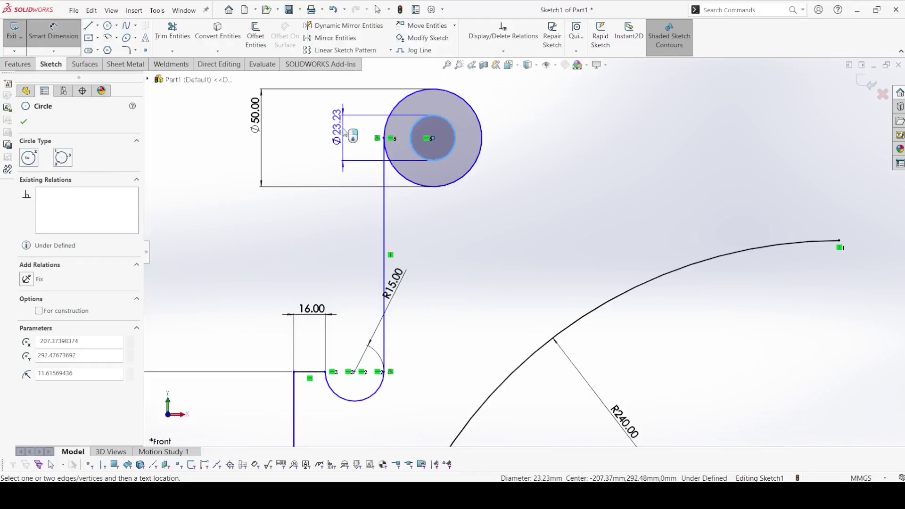
click(346, 133)
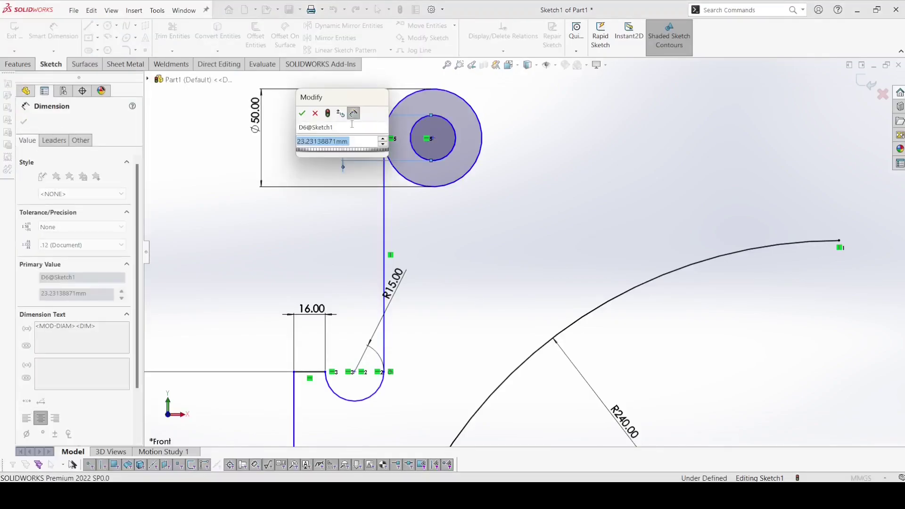
text(30)
key(Return)
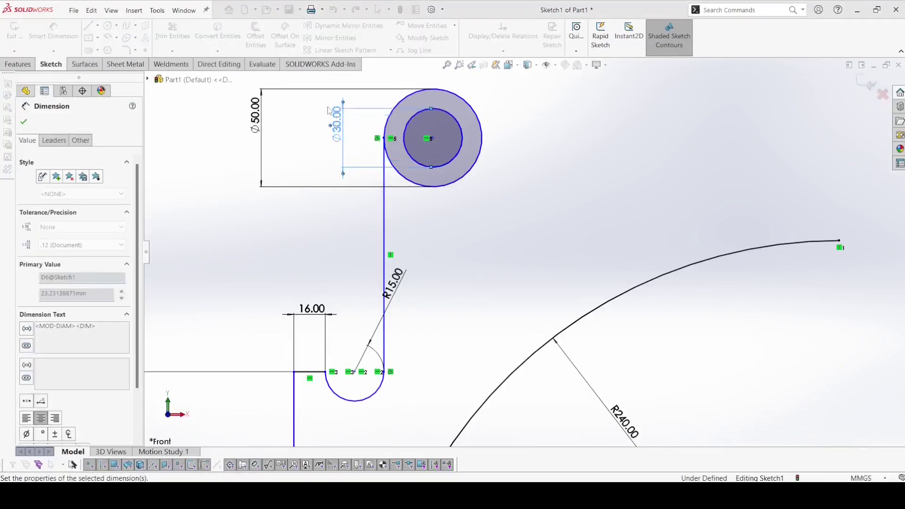
click(24, 122)
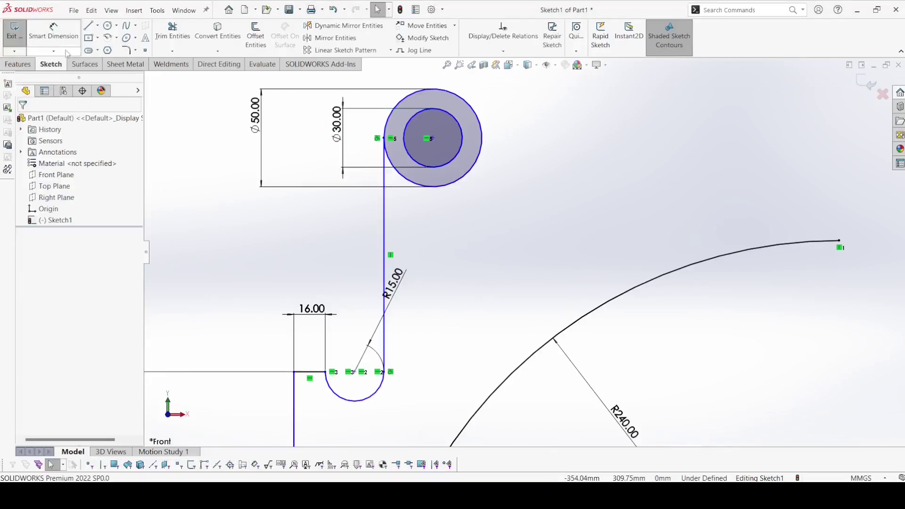
Step: Sketch connected lines from the outer circle's top point: horizontal to the right, about 17 mm down, and a longer horizontal run
click(88, 25)
scroll(265, 165, up, 2)
scroll(518, 251, up, 1)
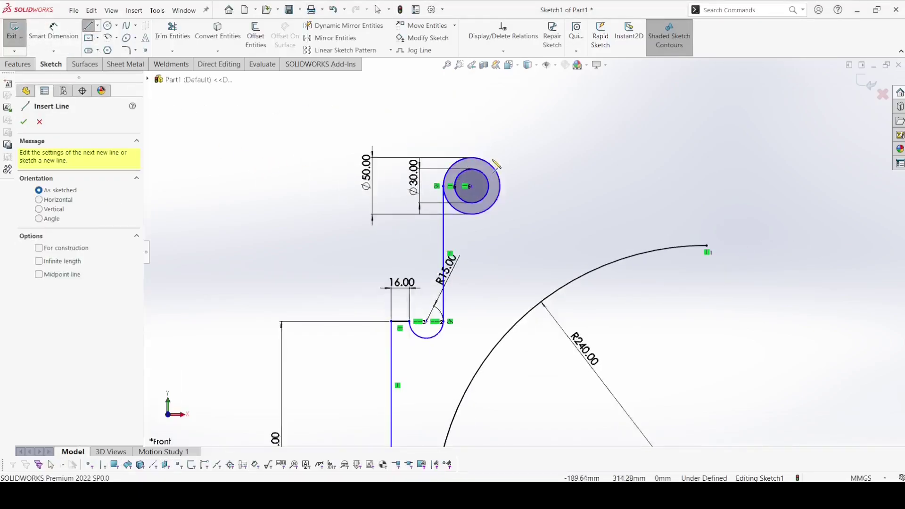
click(471, 157)
click(552, 158)
click(552, 177)
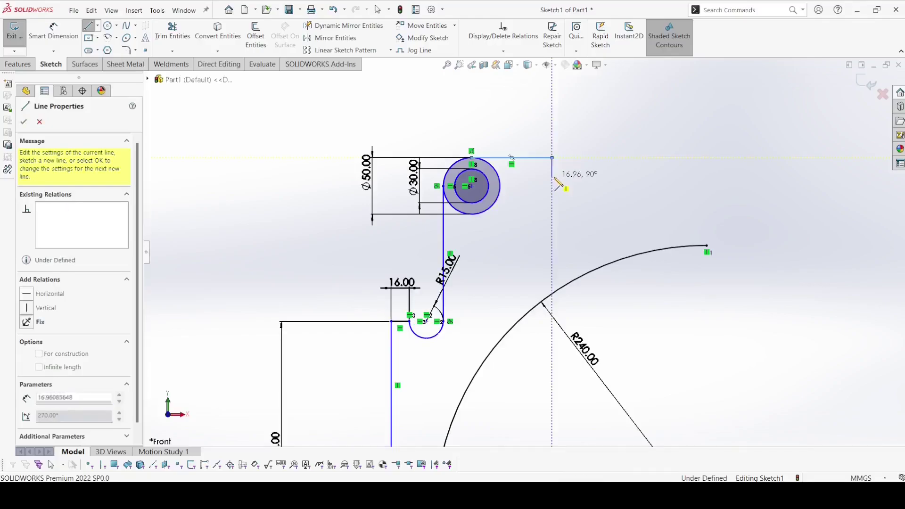
click(661, 176)
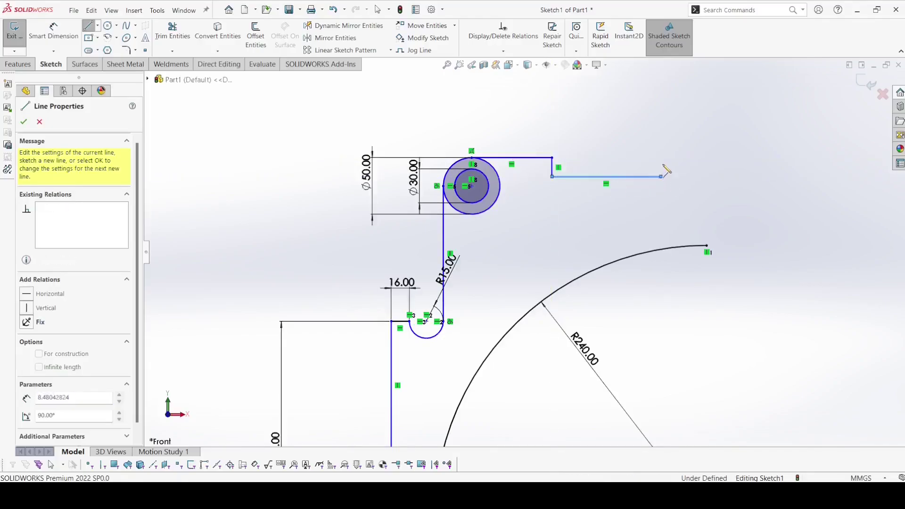
Step: Continue the line chain up, right, about 17 mm down and right, ending with a vertical line down to the R240 arc's top level
click(661, 157)
click(710, 158)
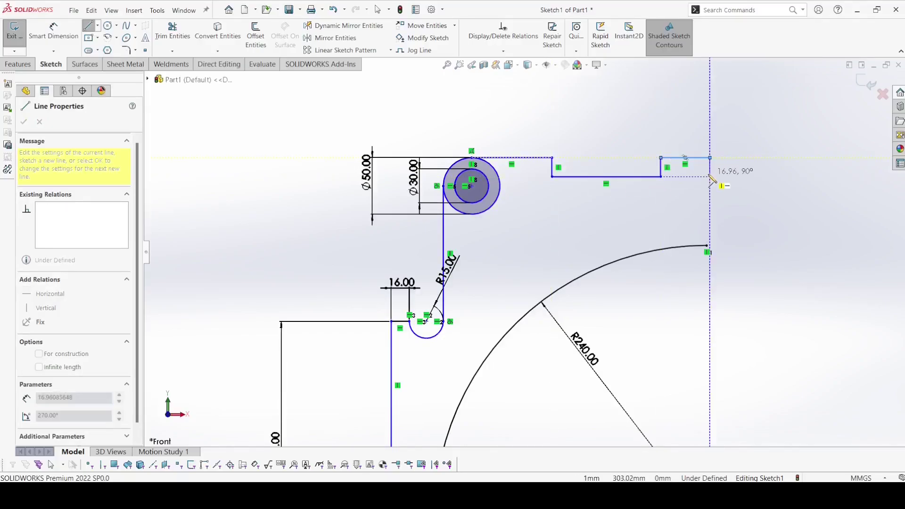
click(710, 176)
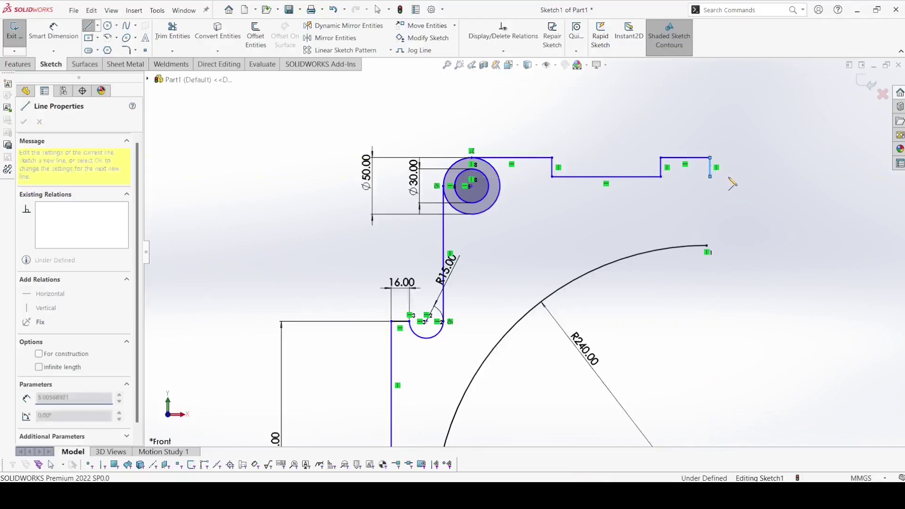
click(770, 176)
click(770, 245)
right_click(773, 247)
click(791, 284)
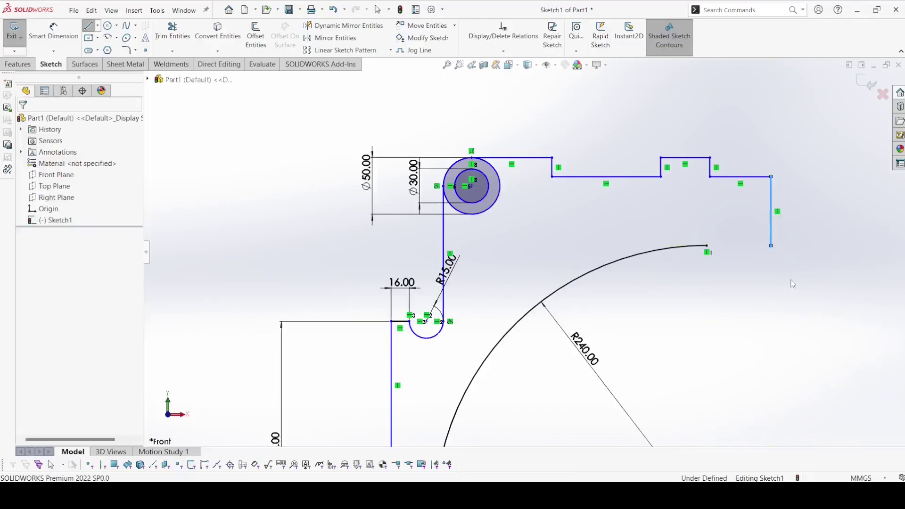
Step: Make the last vertical line's lower endpoint coincident with the upper endpoint of the R240 arc
click(770, 246)
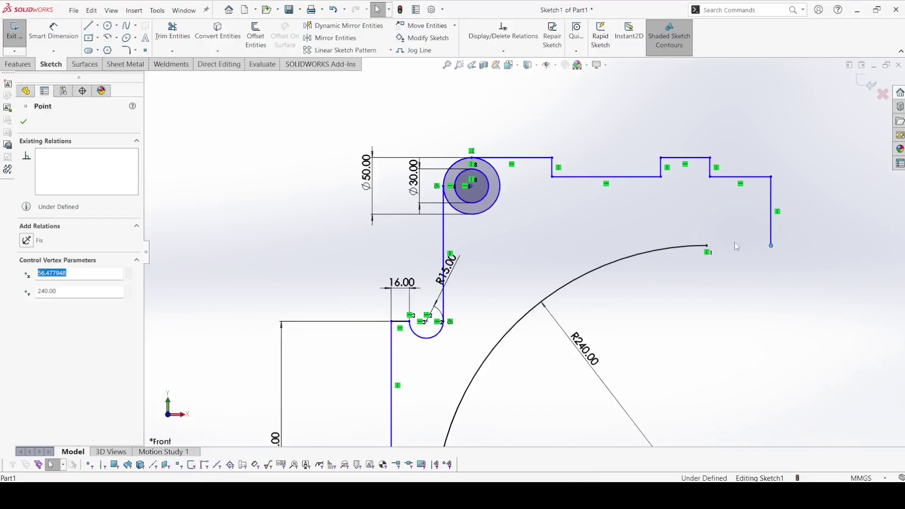
ctrl+click(706, 245)
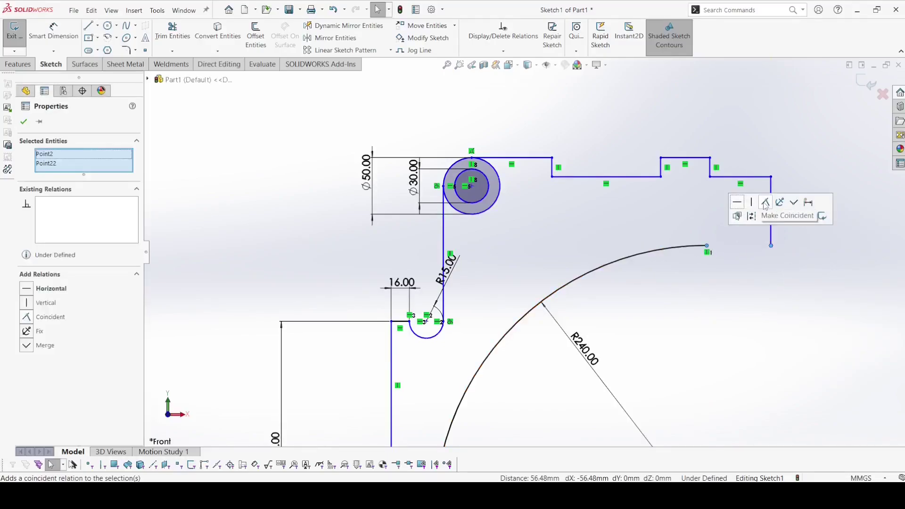
click(763, 204)
click(722, 228)
Step: Move the lower corner of the last step inward so a short horizontal ledge runs out to the final vertical line
scroll(710, 186, down, 4)
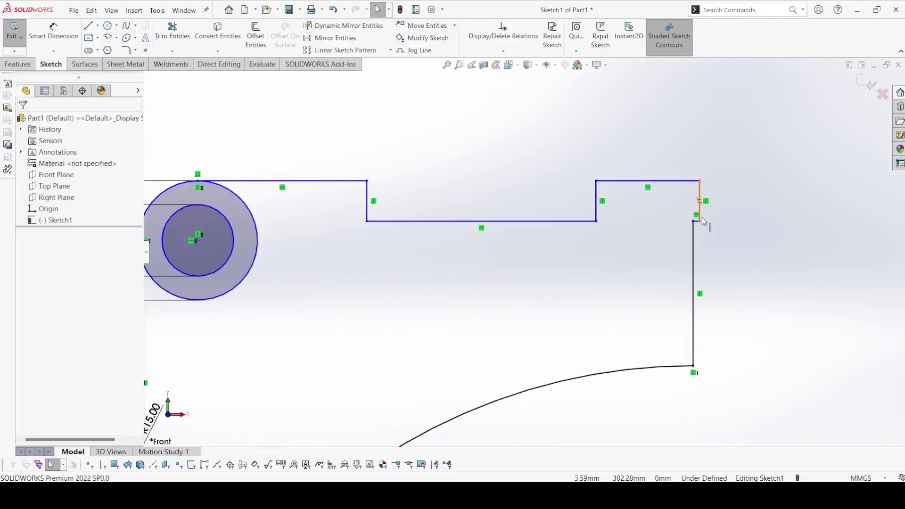
drag(700, 222, 657, 221)
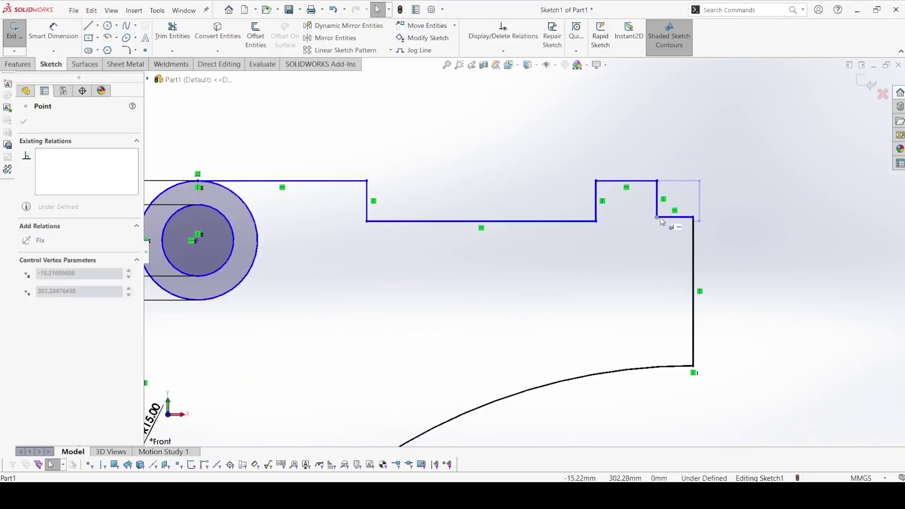
click(684, 234)
Step: Make the three short vertical lines of the stepped top edge parallel and equal in length
click(658, 206)
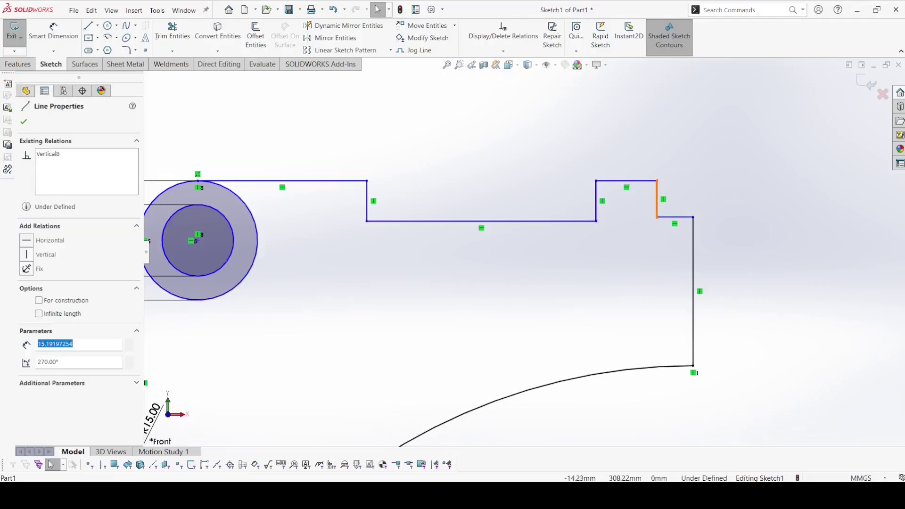
ctrl+click(596, 203)
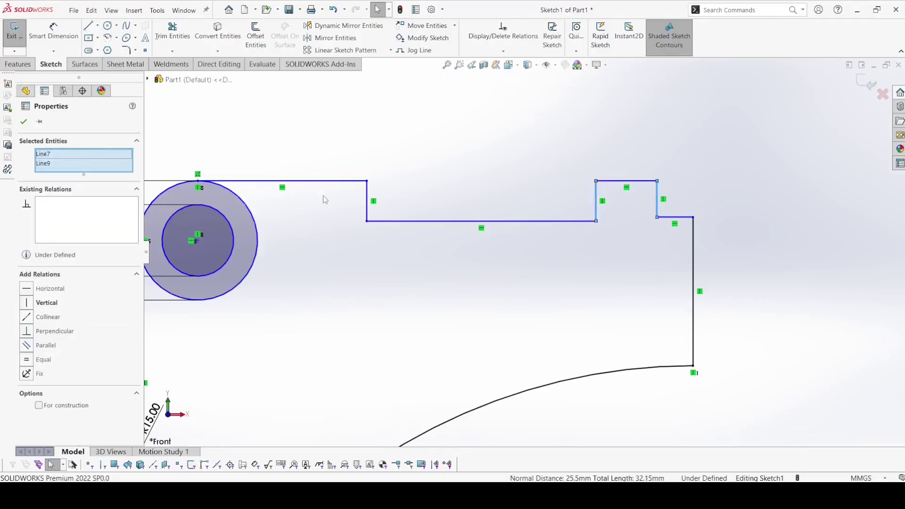
ctrl+click(367, 211)
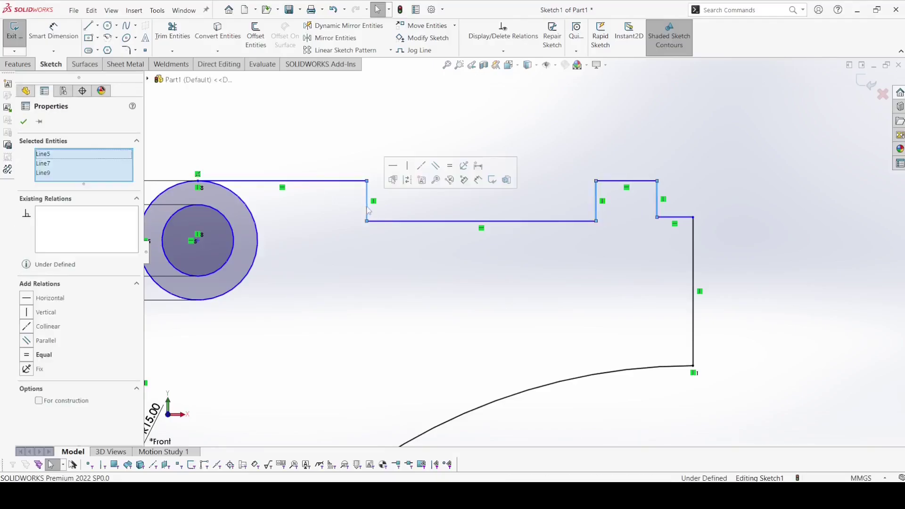
click(436, 166)
Step: Dimension the first short vertical line of the stepped top edge to 5 mm
scroll(518, 193, up, 3)
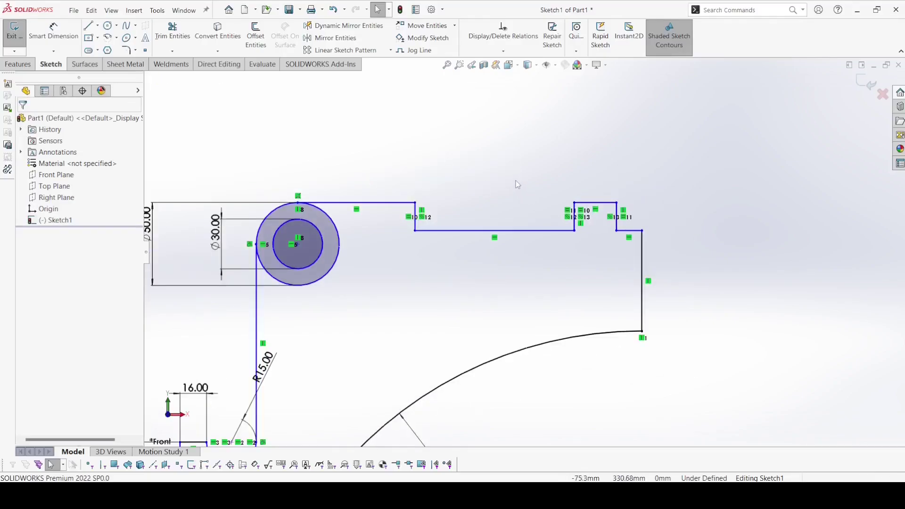
key(d)
scroll(424, 196, down, 3)
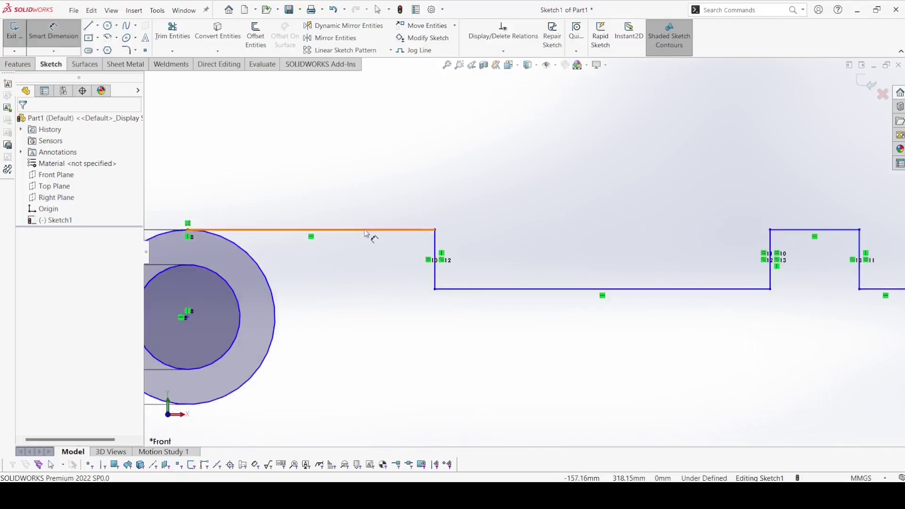
click(427, 261)
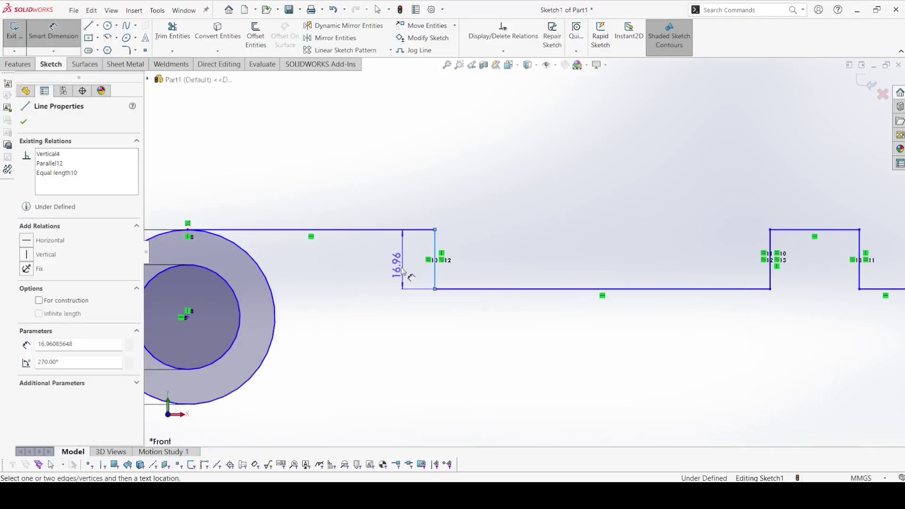
click(400, 271)
text(5648mm)
key(Return)
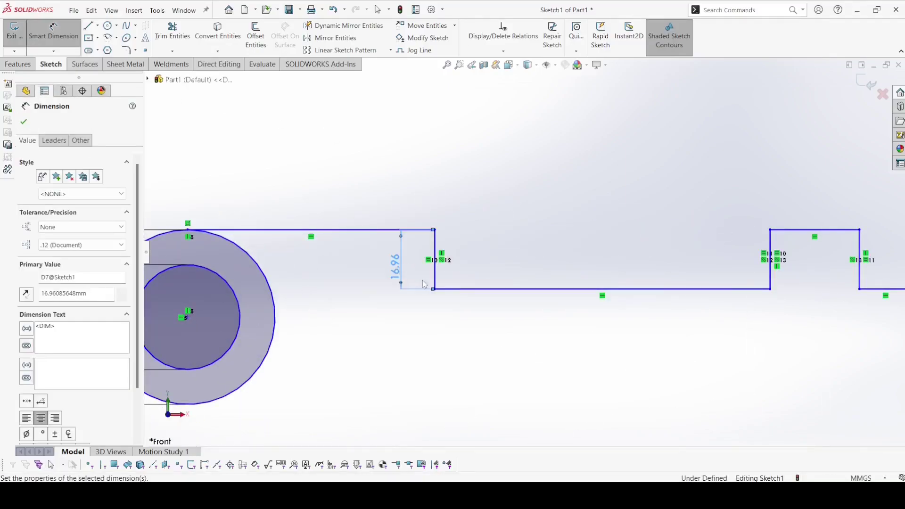
Step: Dimension the vertical distance from the origin to the short horizontal ledge at the end of the top edge as 284 mm
scroll(447, 291, up, 3)
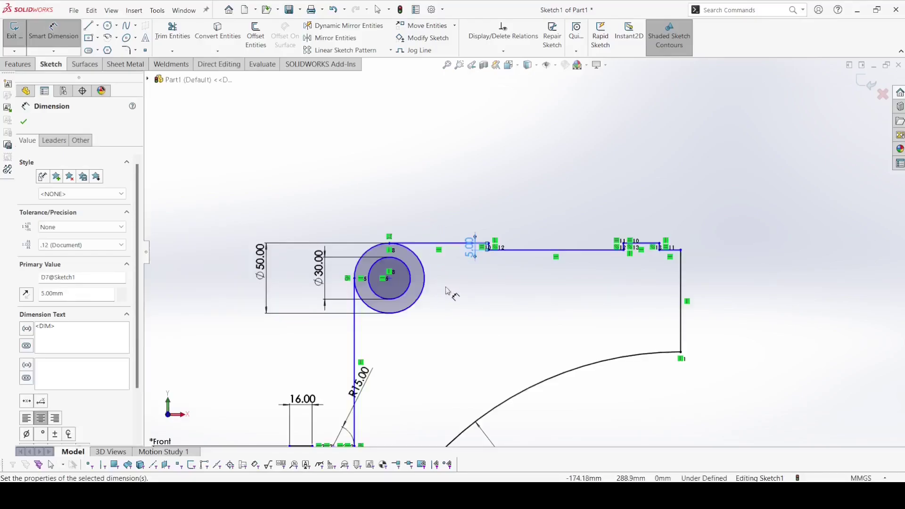
click(672, 253)
scroll(524, 254, up, 5)
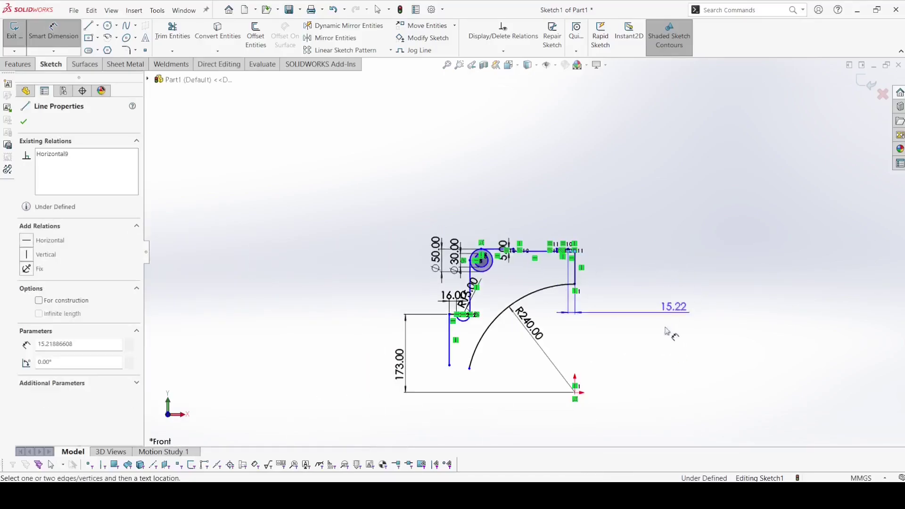
click(576, 392)
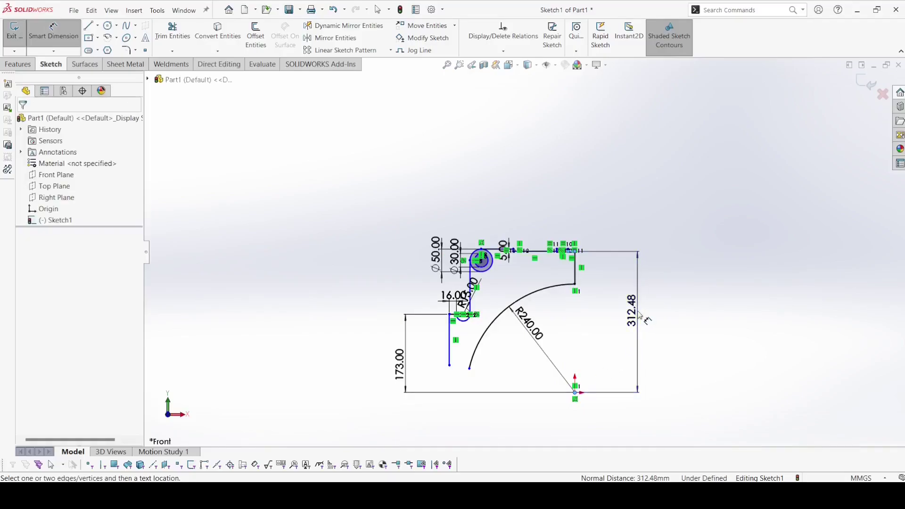
click(637, 324)
text(284)
key(Return)
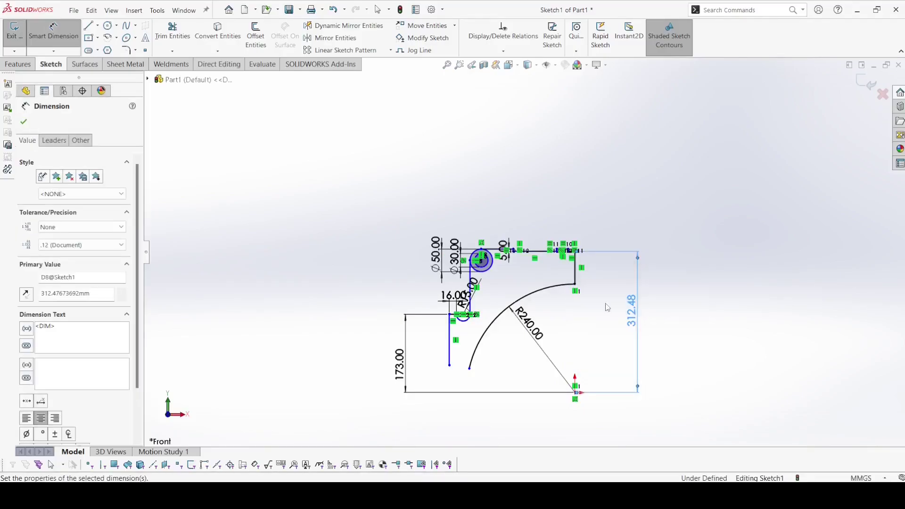
Step: Dimension the horizontal distance from the 50 mm circle's tangent vertical line to the first step corner as 55 mm
scroll(475, 253, up, 3)
scroll(472, 251, up, 2)
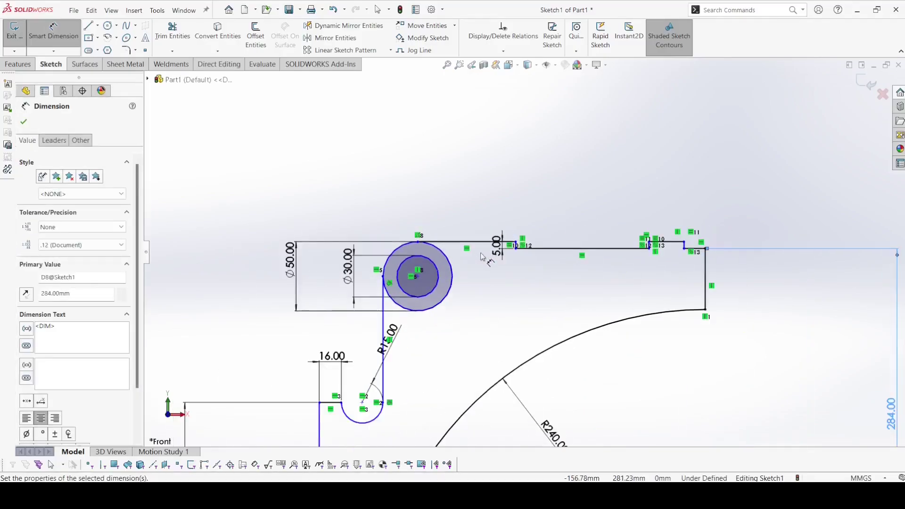
scroll(477, 254, up, 3)
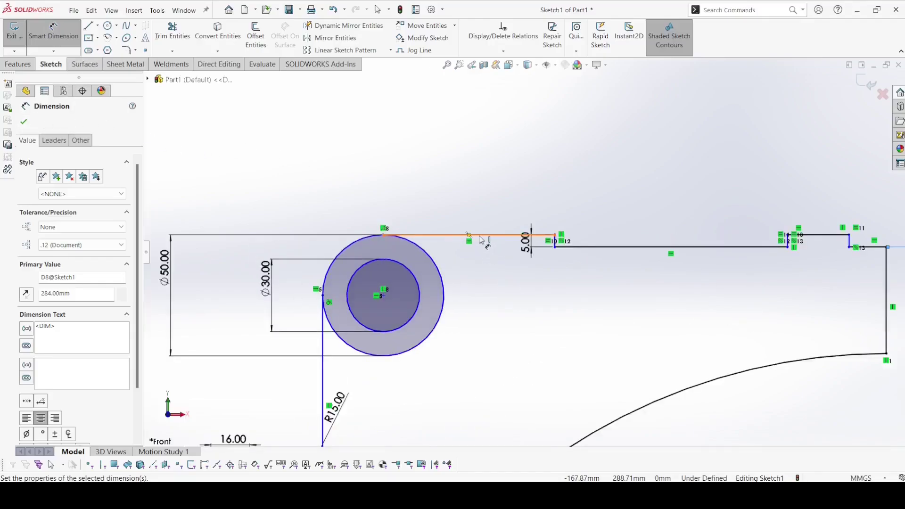
click(324, 338)
click(554, 234)
click(488, 181)
key(Return)
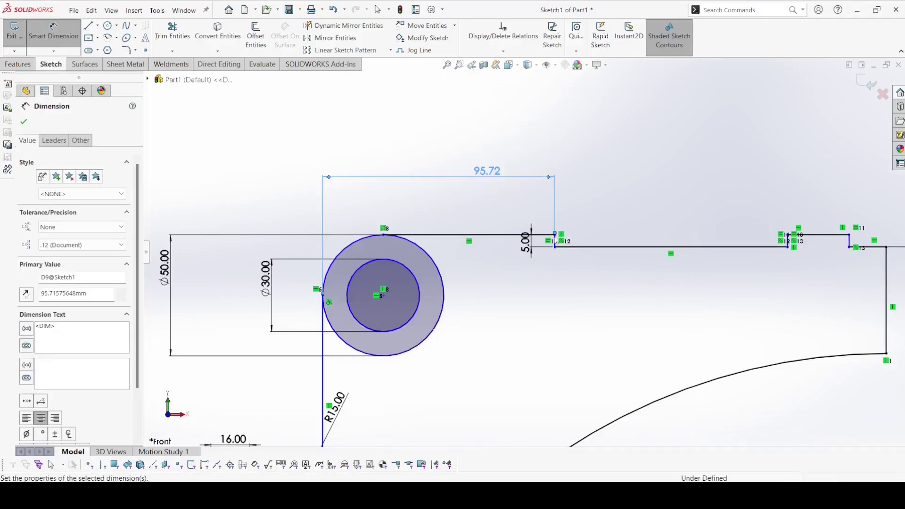
Step: Dimension the long recessed line of the top edge to 85 mm and the raised line next to it to 30 mm
click(598, 248)
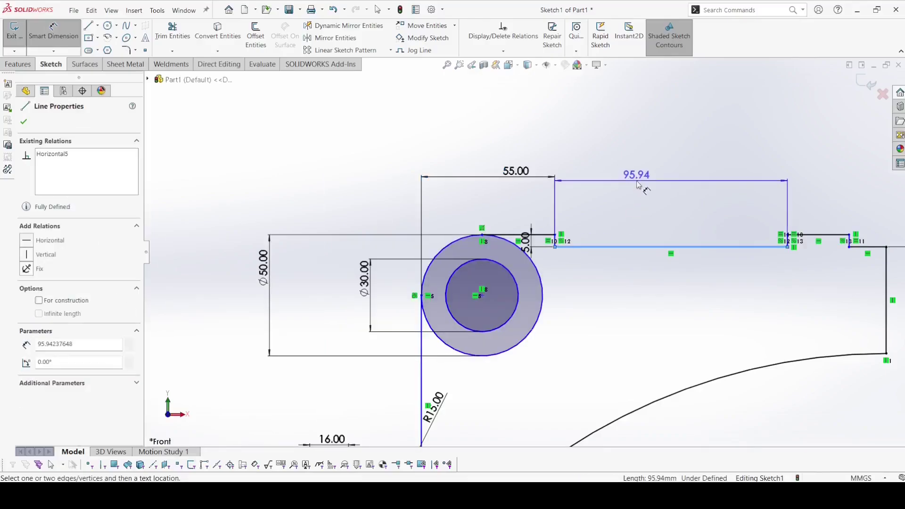
click(646, 177)
text(85)
key(Return)
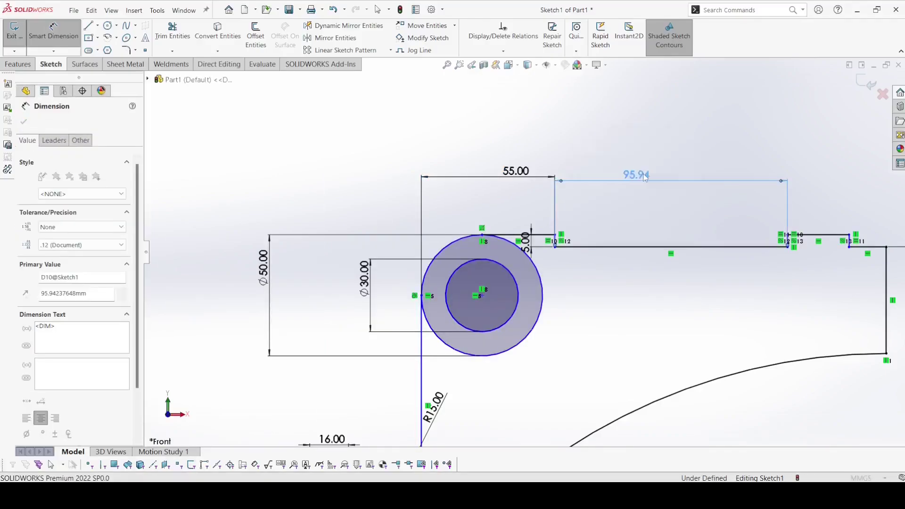
click(806, 237)
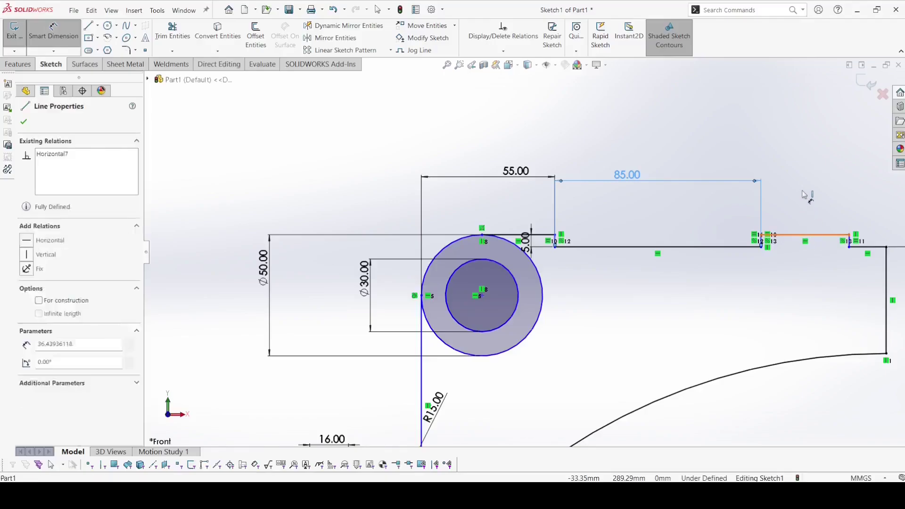
click(804, 189)
text(30)
key(Return)
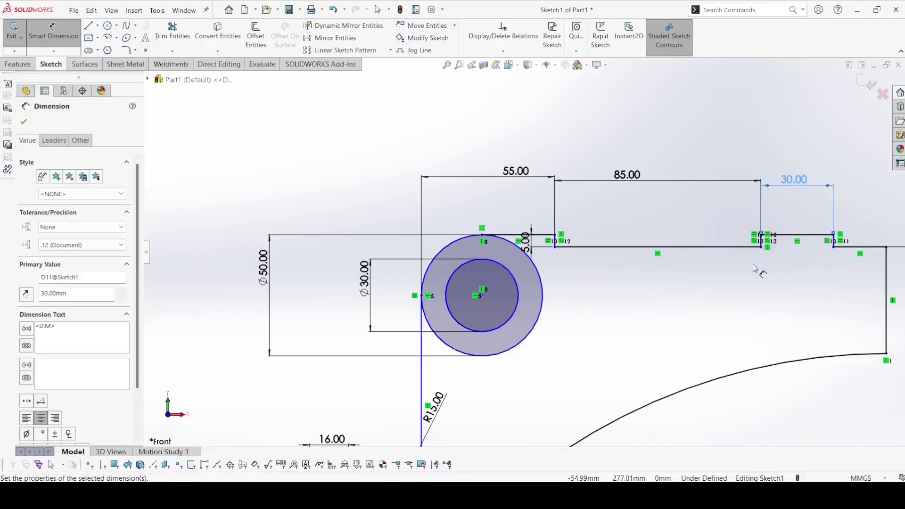
Step: Dimension the overall horizontal distance between the two outermost vertical lines as 256 mm
key(f)
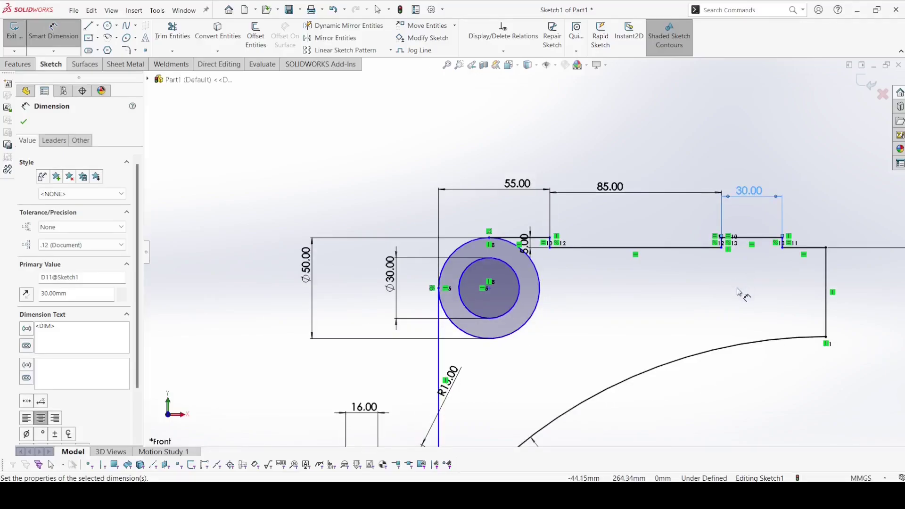
click(825, 303)
scroll(523, 251, down, 5)
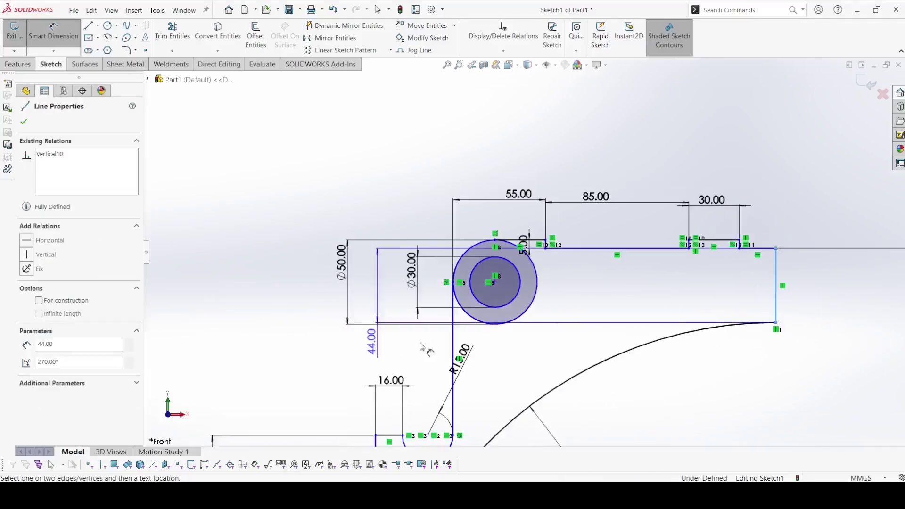
click(477, 341)
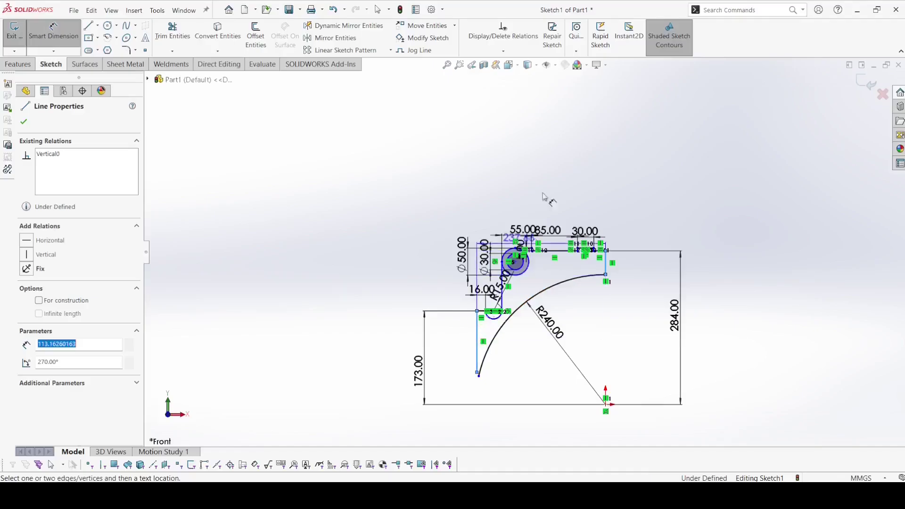
click(558, 167)
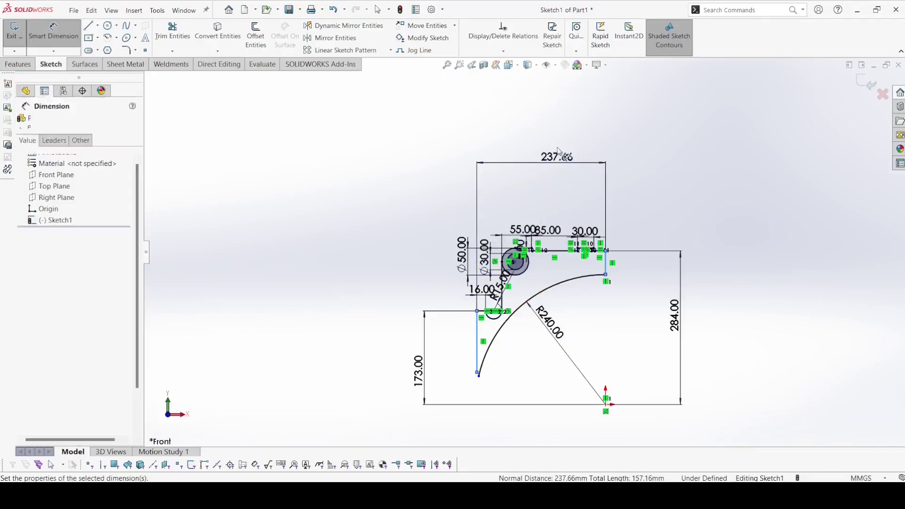
key(Return)
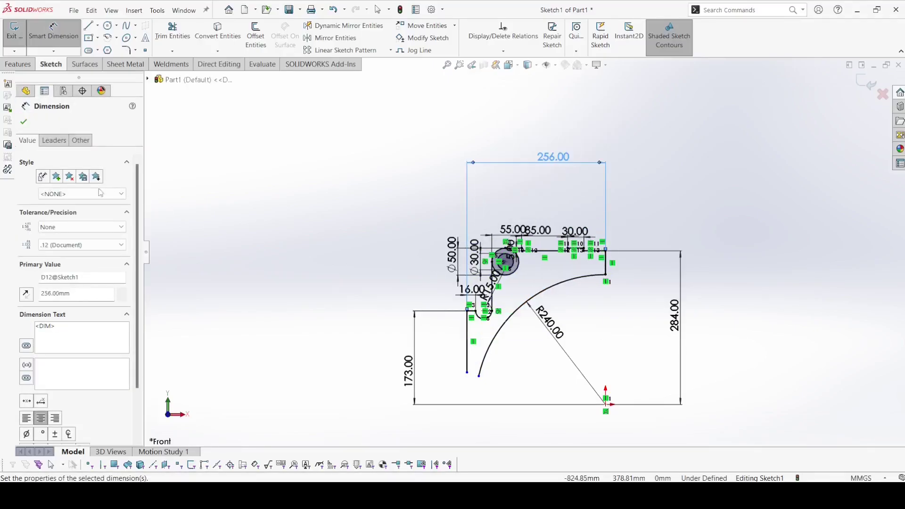
click(23, 121)
Step: Try to bridge the open lower ends of the outer vertical line and the R240 arc with a centerpoint arc
scroll(471, 332, up, 3)
scroll(515, 332, down, 2)
scroll(515, 332, down, 4)
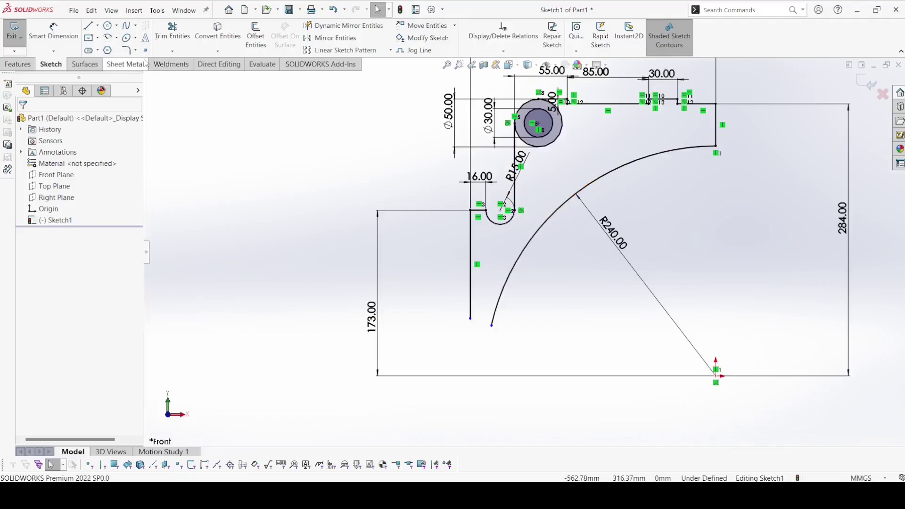
click(113, 40)
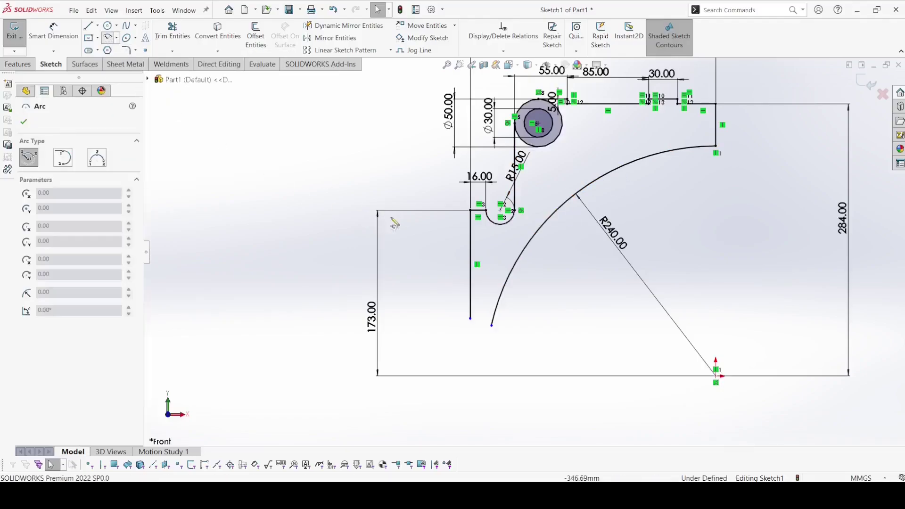
click(480, 308)
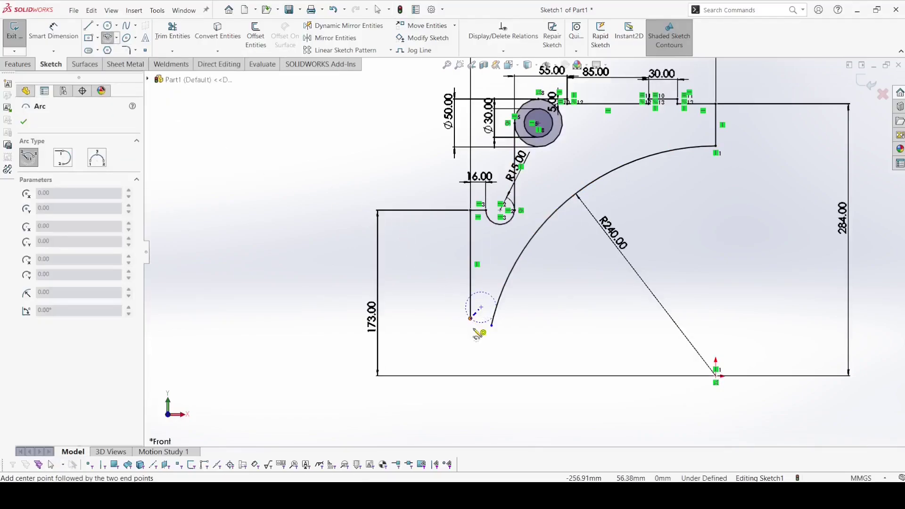
click(470, 319)
click(492, 325)
right_click(490, 327)
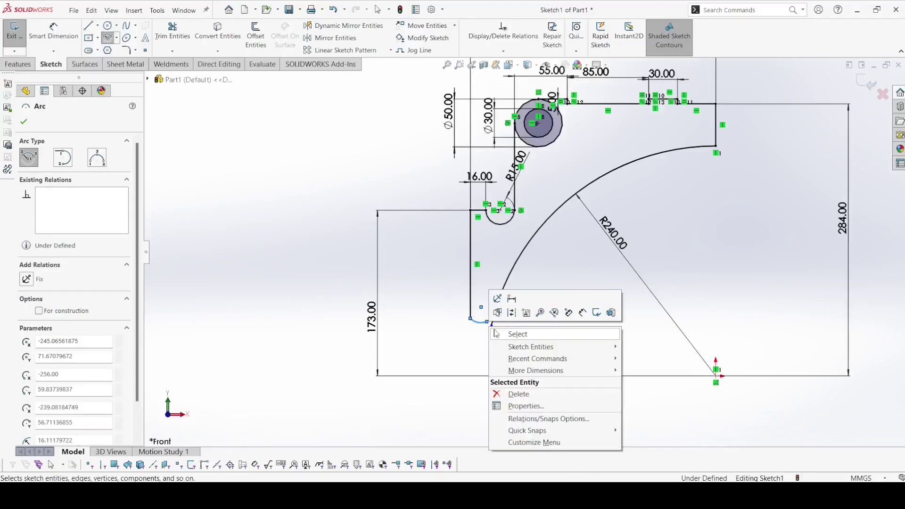
key(Escape)
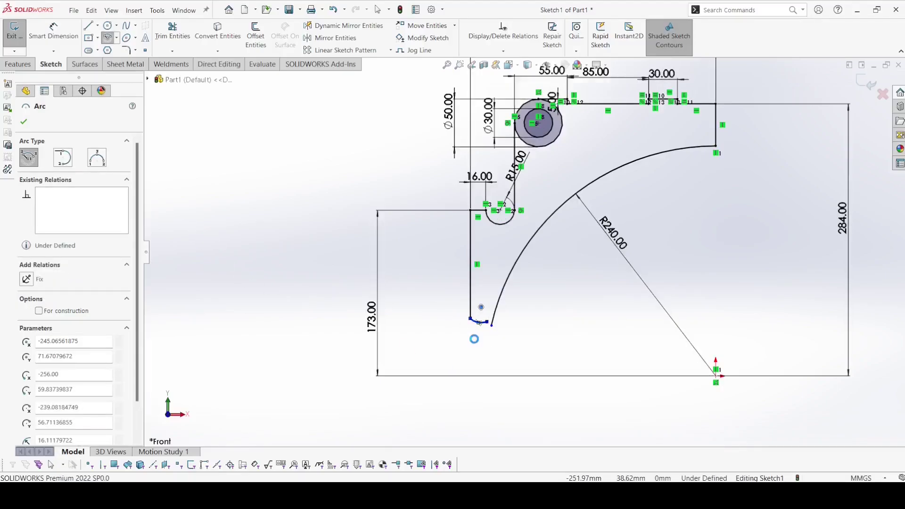
key(Escape)
Step: Draw a 3 Point Arc of about 11.5 mm radius joining the lower endpoints of the outer vertical line and the R240 arc
click(118, 39)
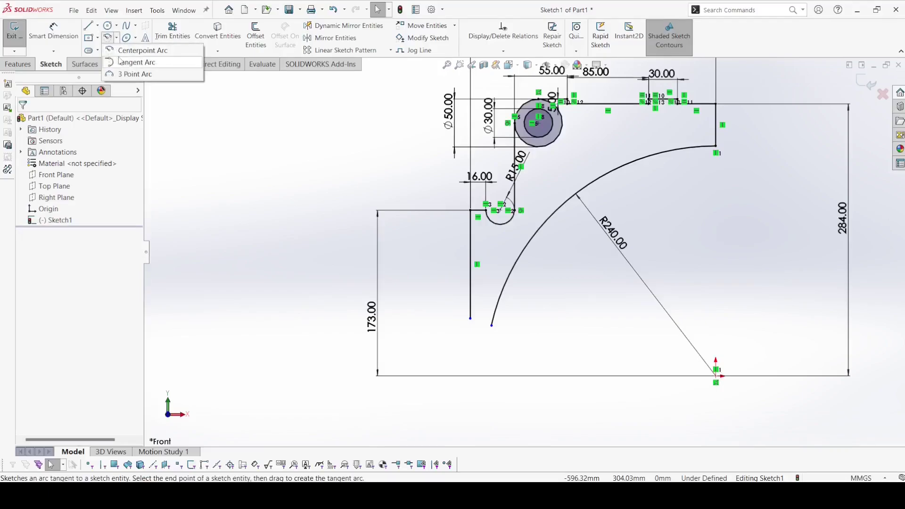
click(128, 74)
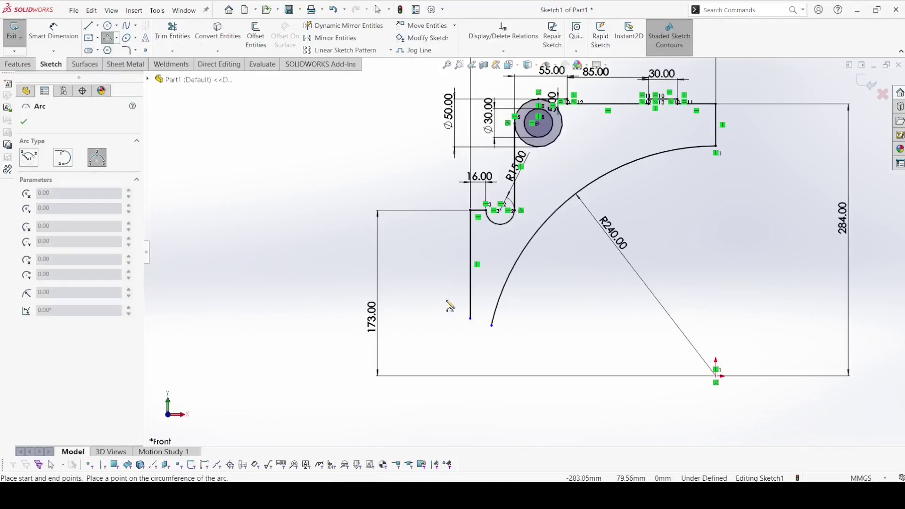
scroll(448, 307, down, 5)
click(527, 320)
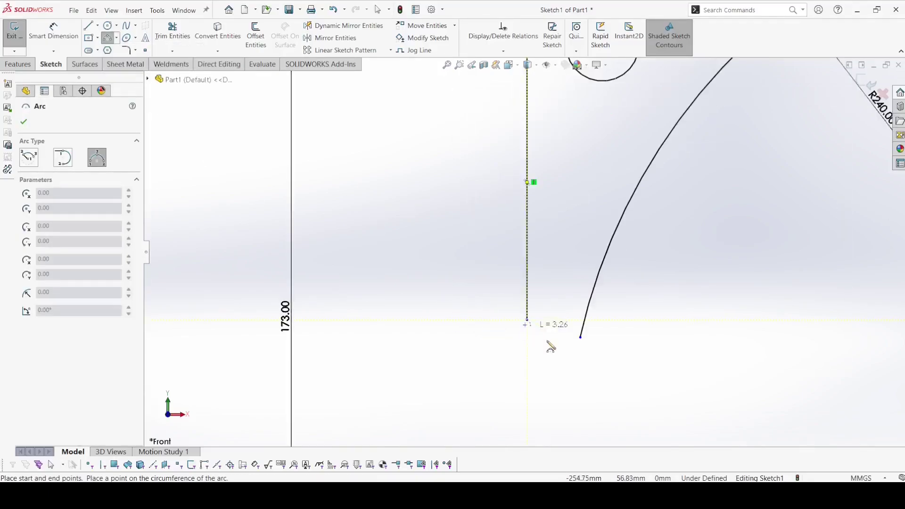
click(581, 337)
click(568, 354)
right_click(567, 355)
click(577, 362)
Step: Try to dimension the radius of the new closing arc at the profile's lower end as 10 mm
key(d)
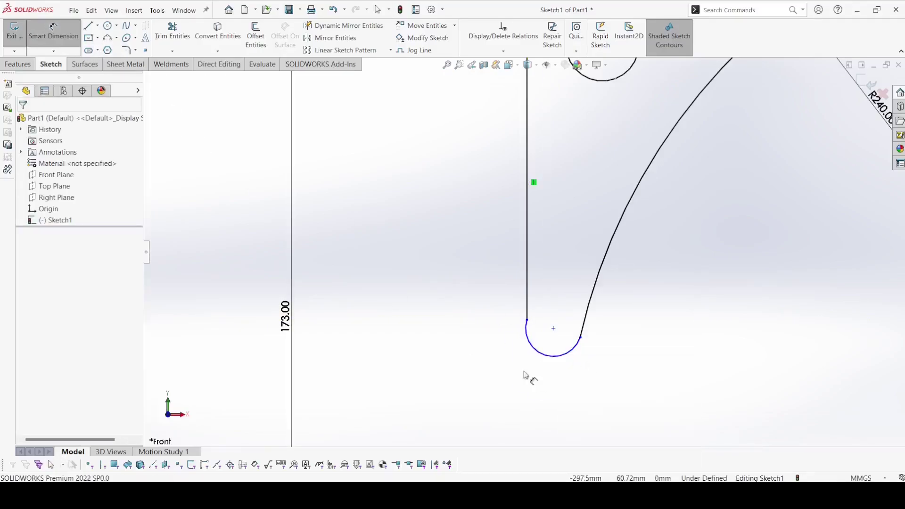
click(528, 341)
click(520, 377)
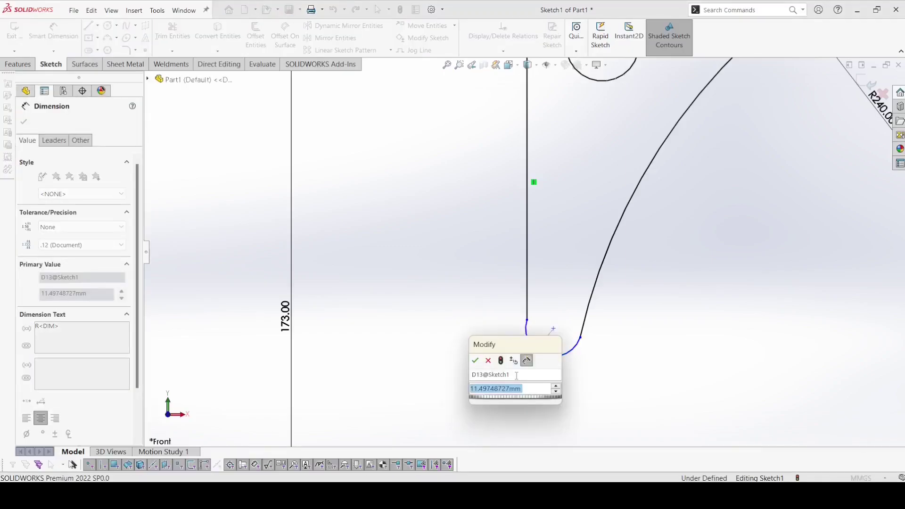
text(10)
key(Return)
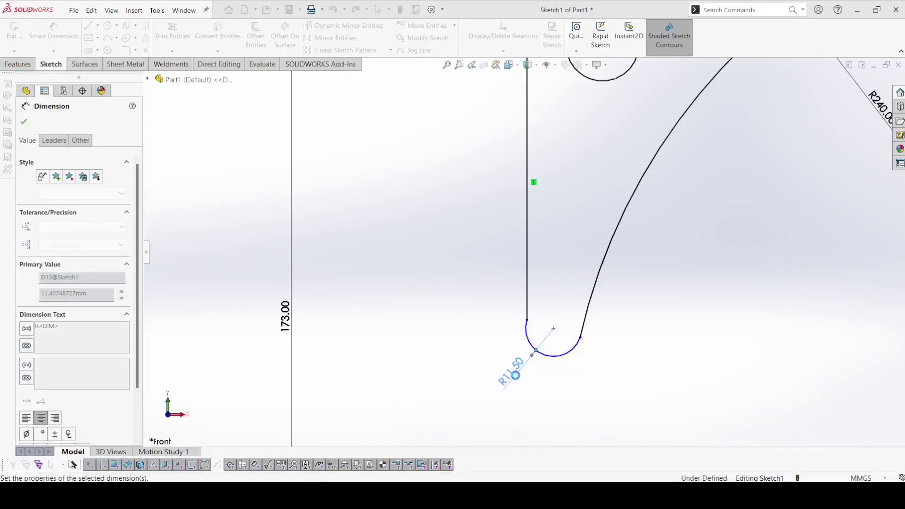
key(Return)
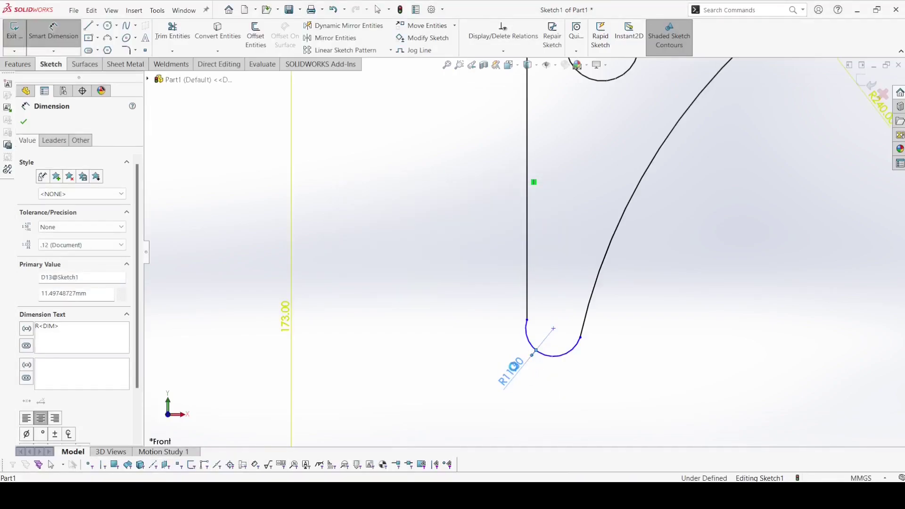
double_click(513, 372)
text(11.5)
key(Return)
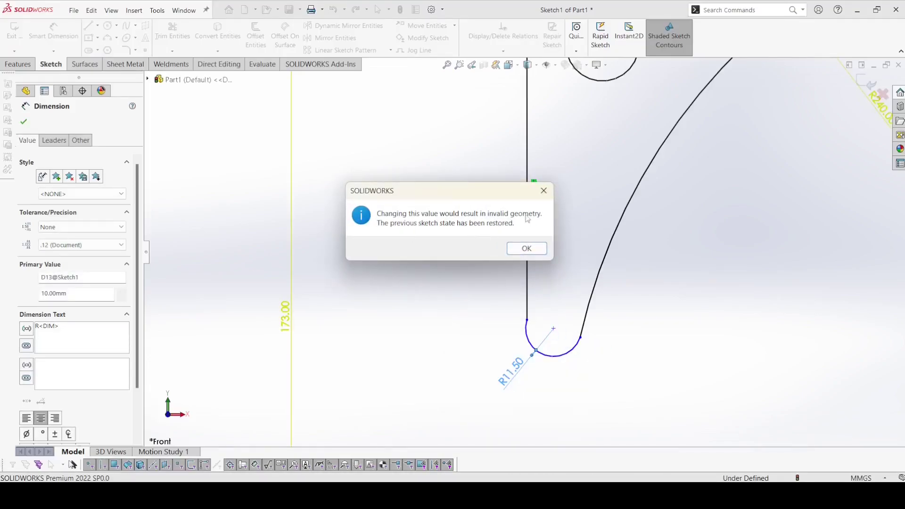
click(542, 189)
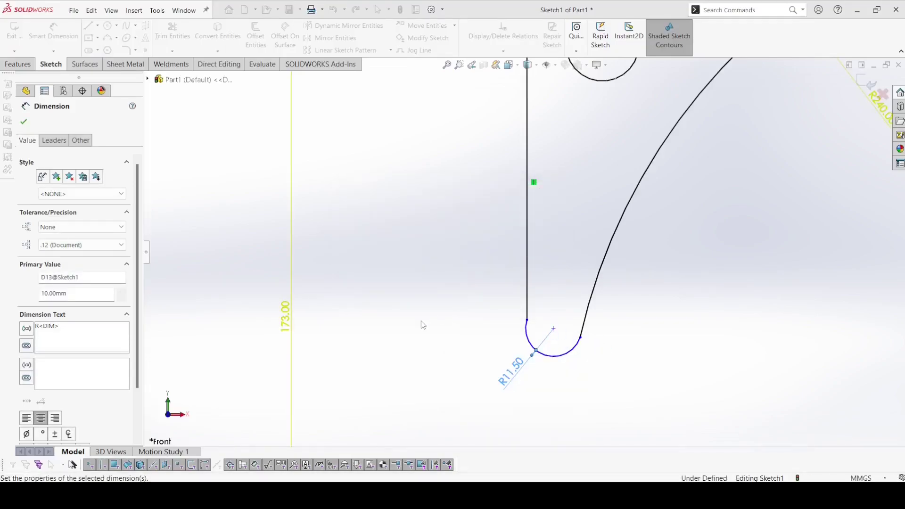
Step: Delete the closing arc between the outer vertical line and the R240 arc
click(561, 356)
key(Delete)
click(401, 252)
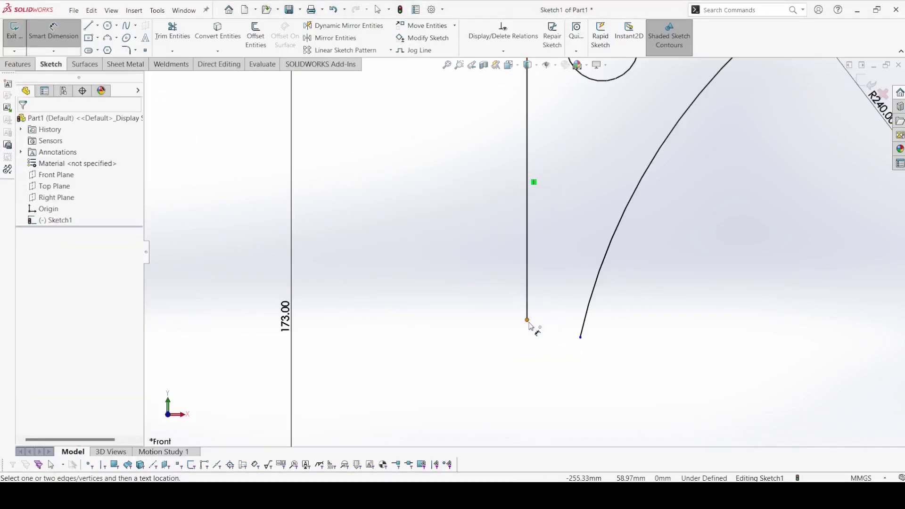
Step: Move the outer vertical line's lower endpoint down and join it to the R240 arc's end with a 3 Point Arc of about 11 mm radius
key(Escape)
drag(527, 319, 530, 345)
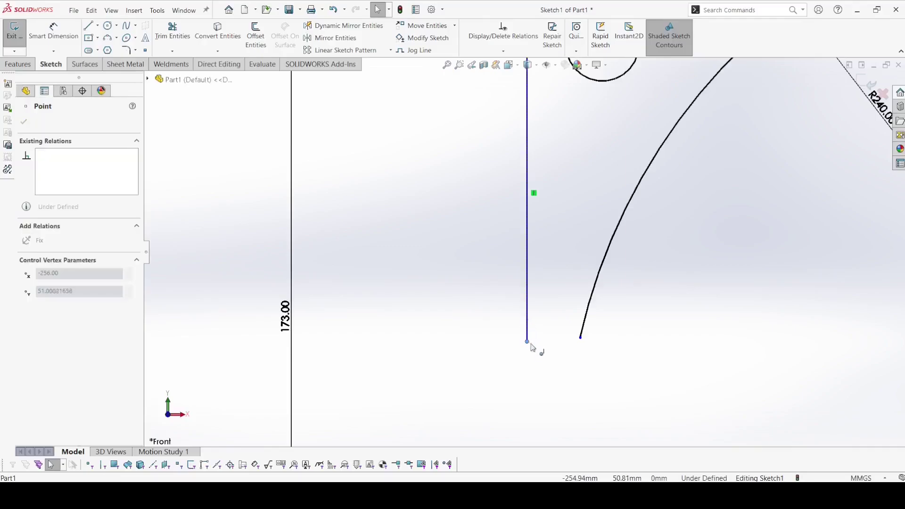
key(Escape)
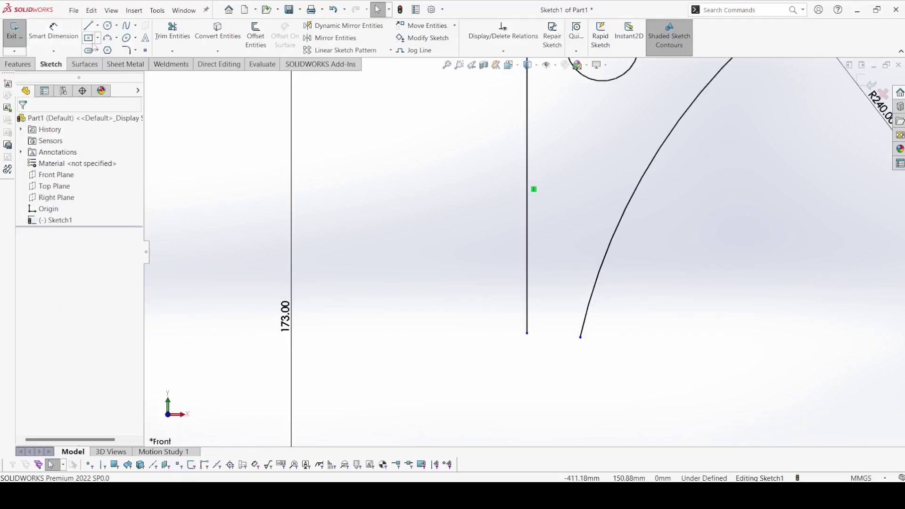
click(108, 38)
click(580, 337)
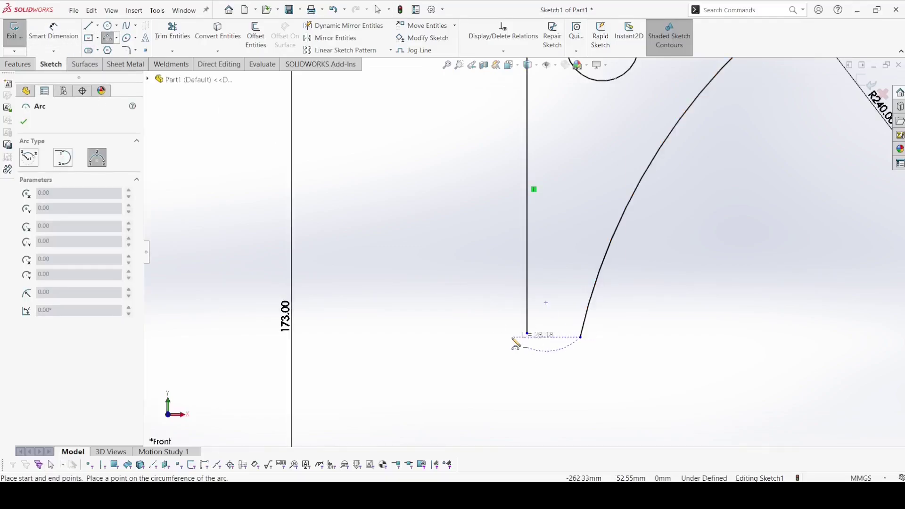
click(528, 334)
click(545, 368)
right_click(545, 365)
click(568, 370)
Step: Make the closing arc at the lower end tangent to the outer vertical line
click(562, 367)
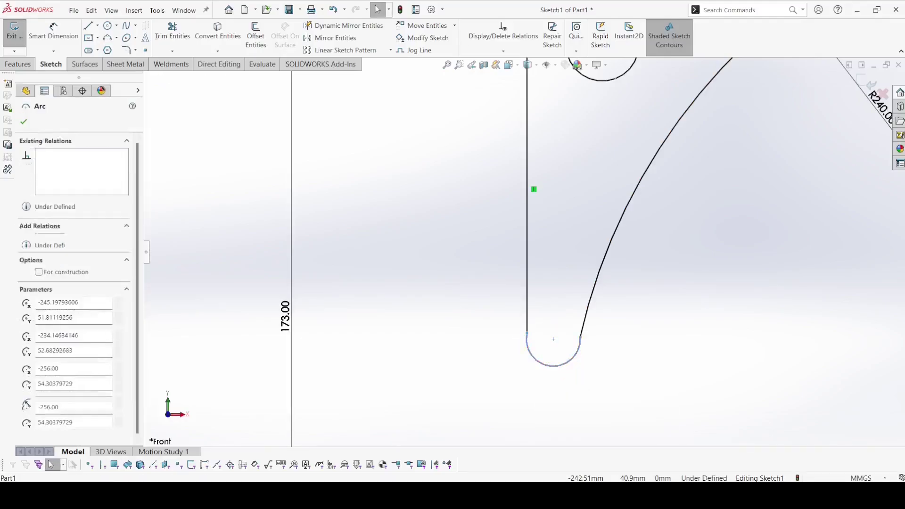
ctrl+click(527, 314)
click(558, 267)
click(588, 373)
Step: Dimension the radius of the lower closing arc as 10 mm
key(d)
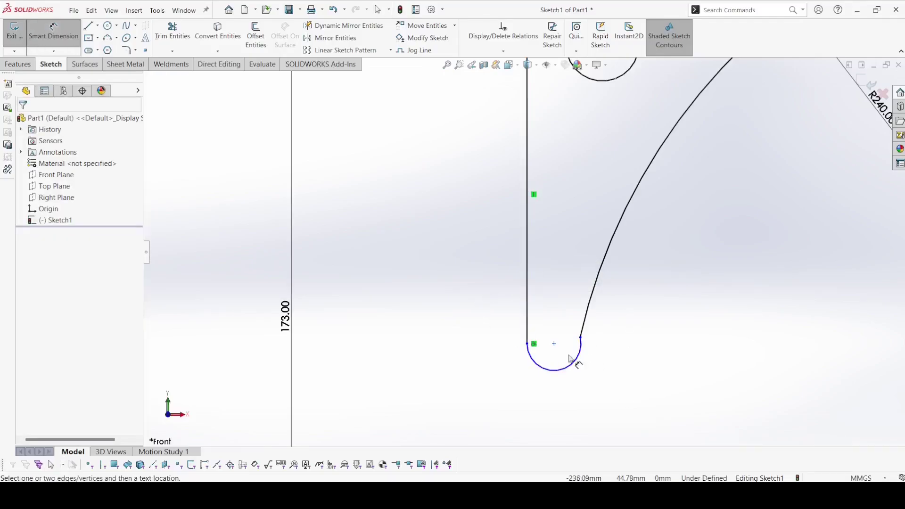
click(579, 362)
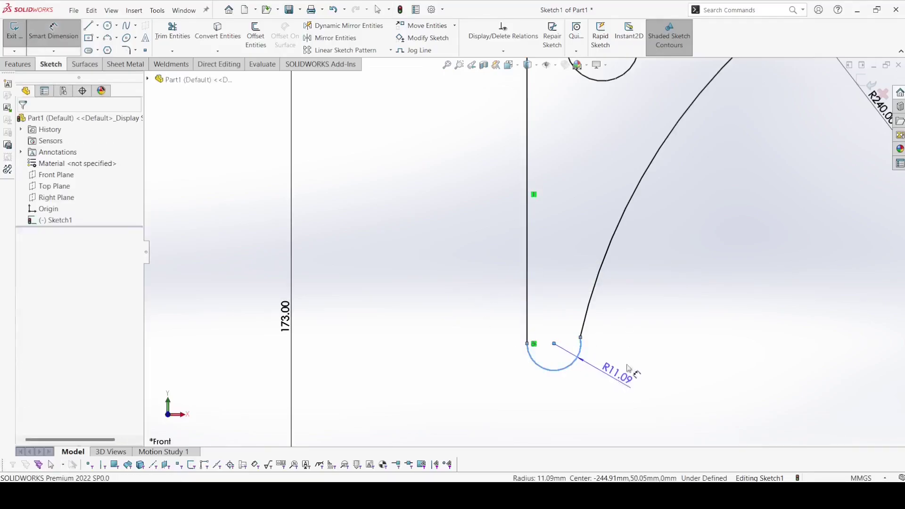
click(647, 357)
text(10)
key(Return)
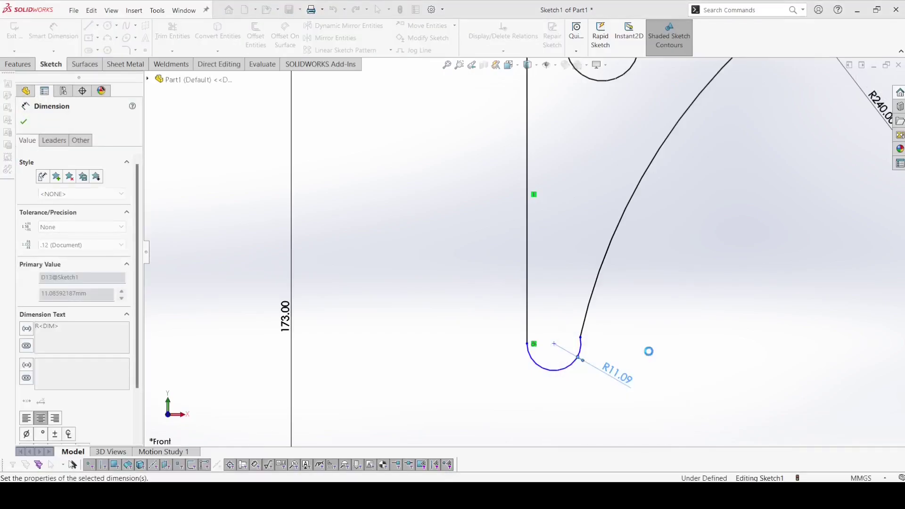
key(Escape)
Step: Make the R10 closing arc tangent to the R240 arc
click(563, 382)
ctrl+click(563, 383)
key(space)
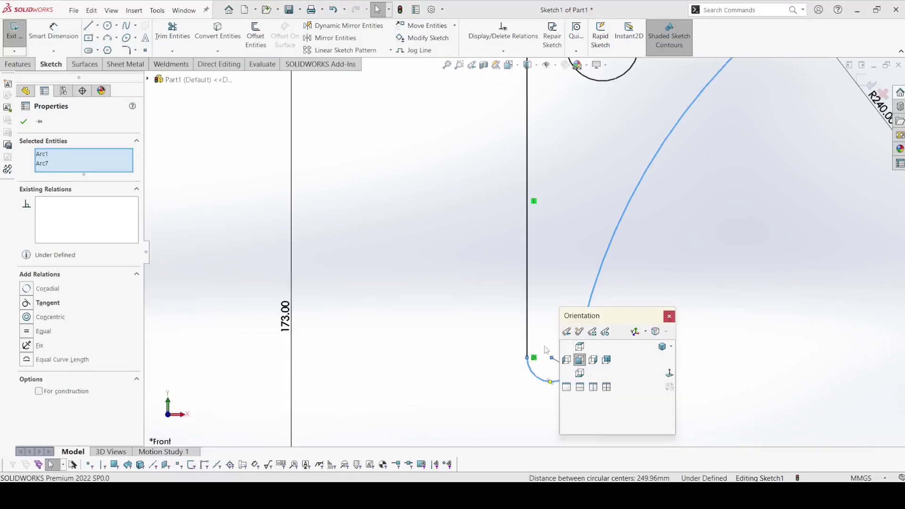
click(591, 401)
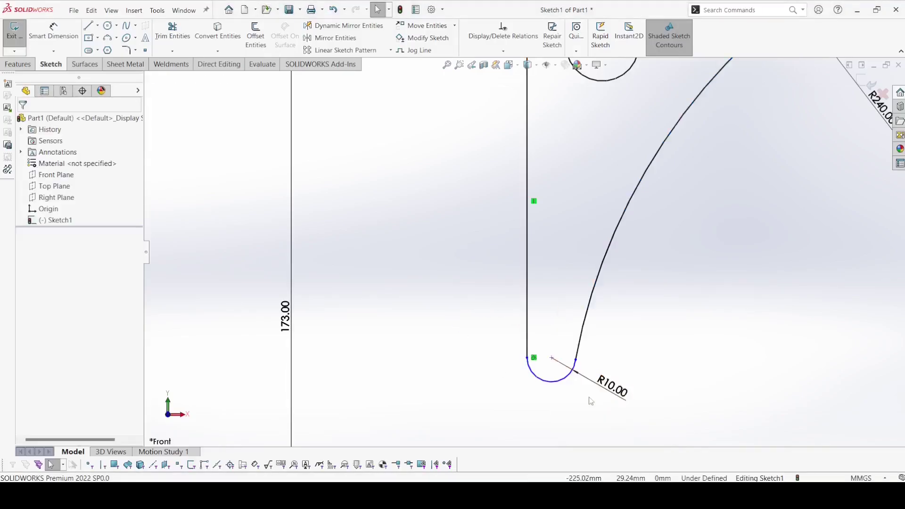
click(562, 384)
ctrl+click(589, 321)
click(623, 292)
click(637, 378)
key(f)
scroll(592, 157, down, 3)
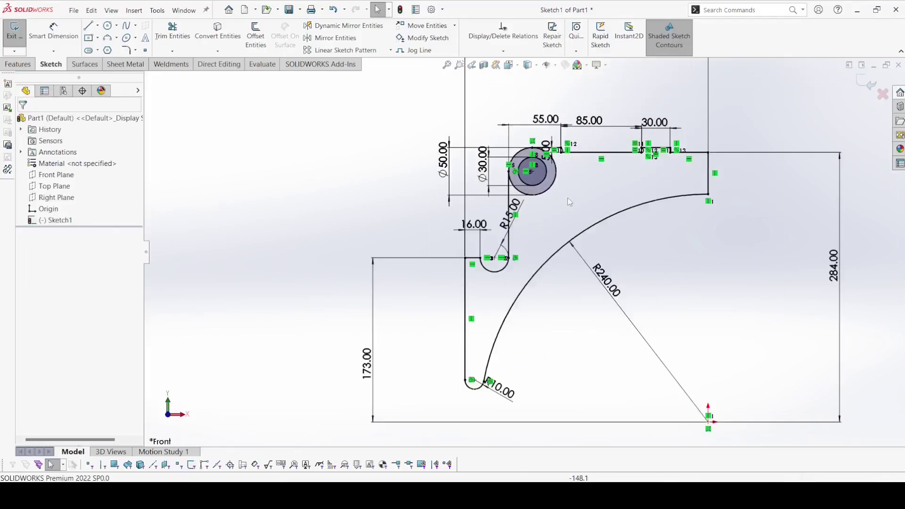
scroll(567, 191, down, 5)
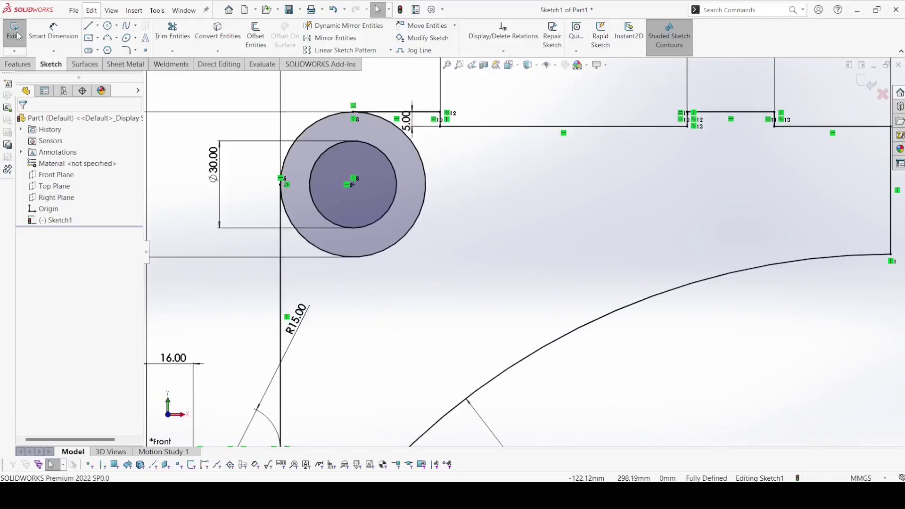
click(89, 27)
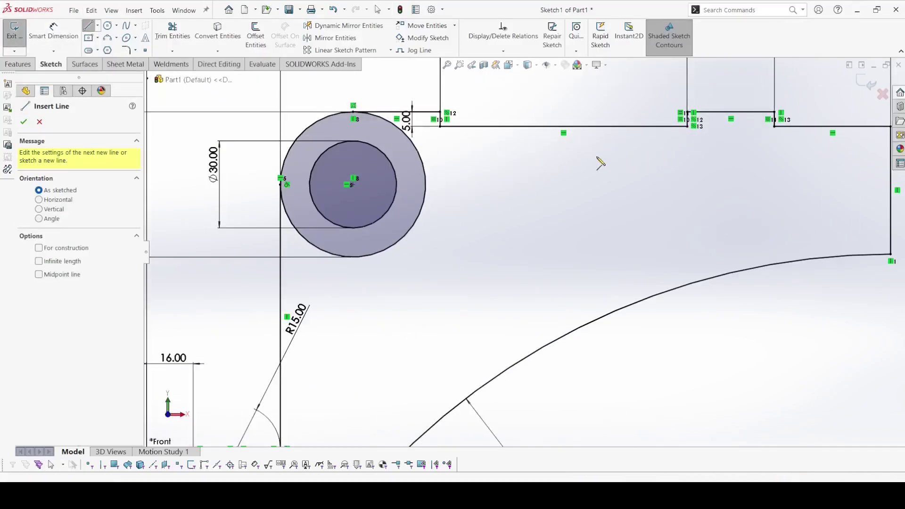
key(Escape)
scroll(574, 230, up, 5)
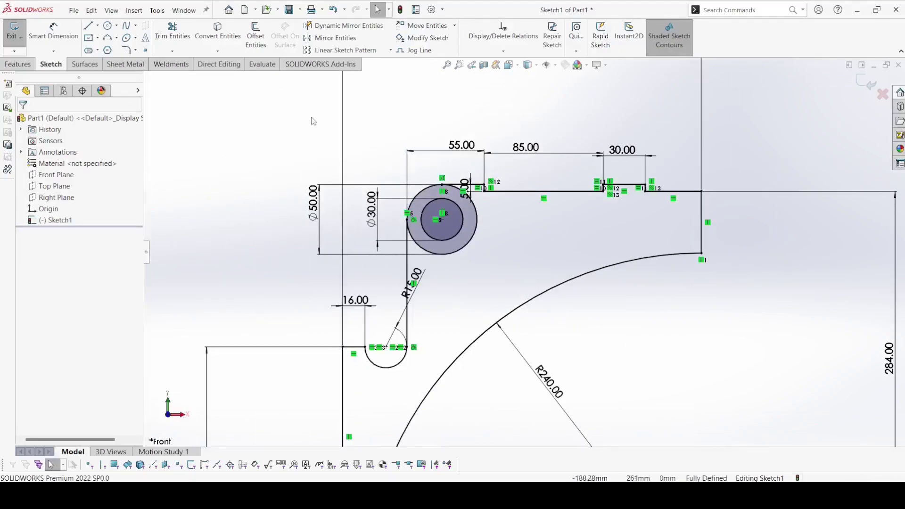
click(88, 27)
scroll(485, 325, up, 5)
scroll(488, 330, down, 3)
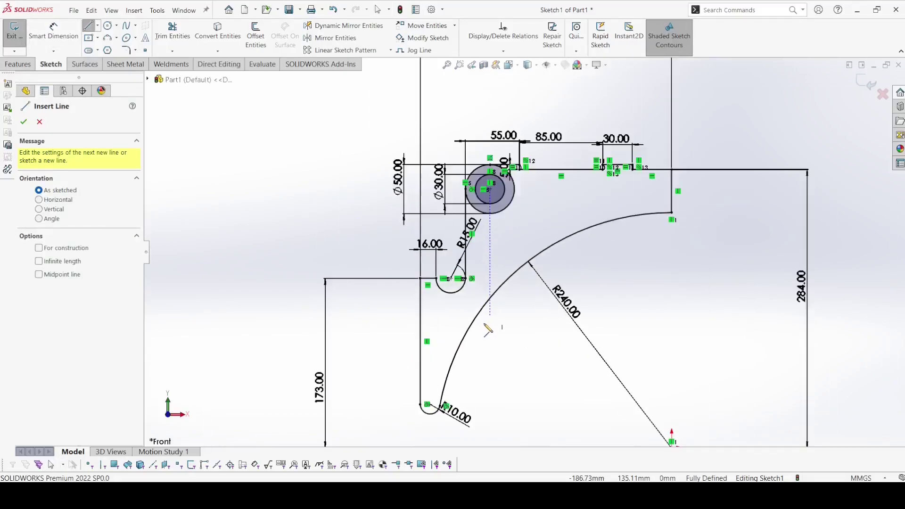
Step: Offset the R240 arc by 9 mm outward, away from its centre, with the dimension added
click(255, 35)
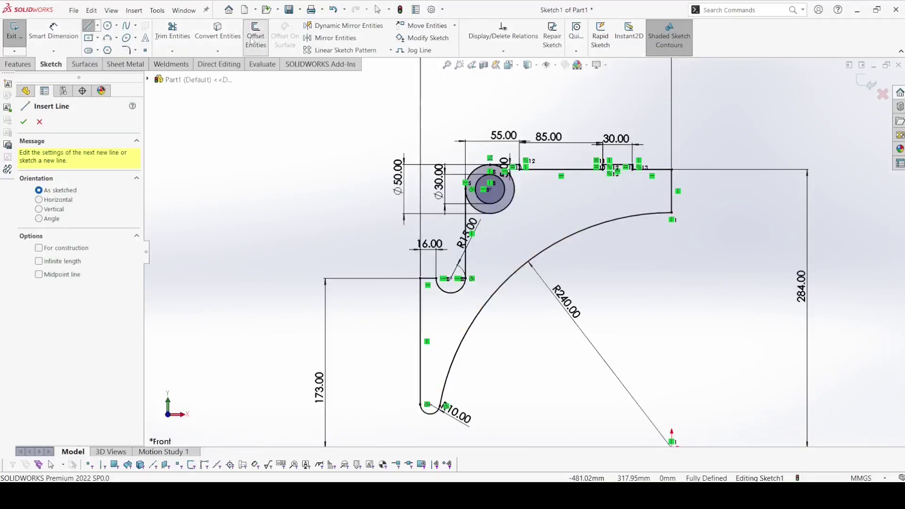
click(556, 242)
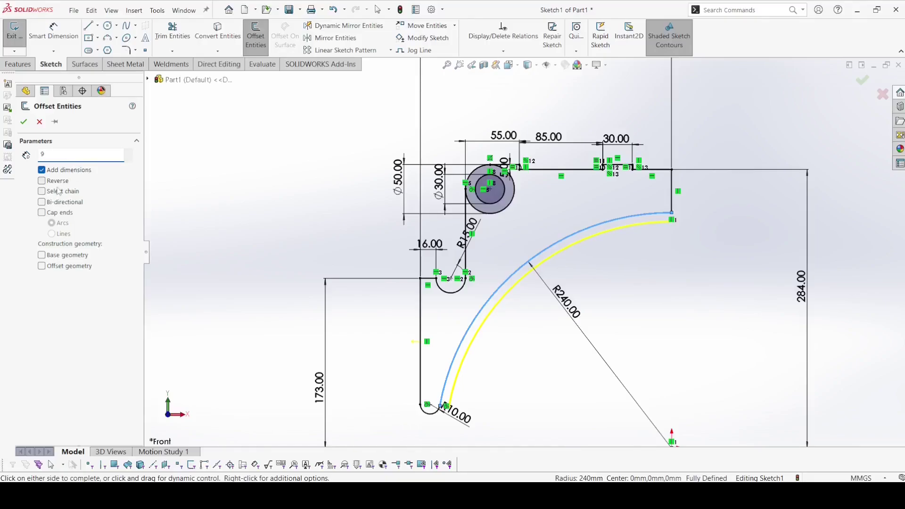
click(58, 180)
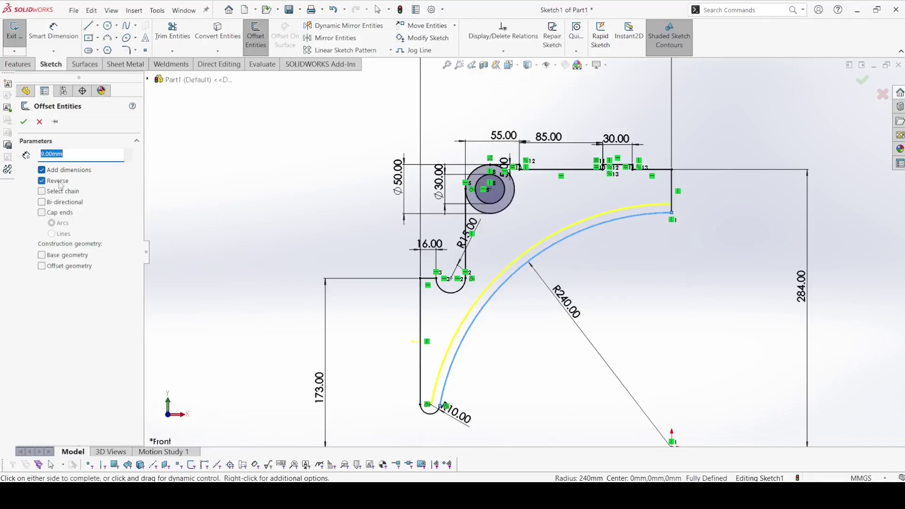
click(29, 122)
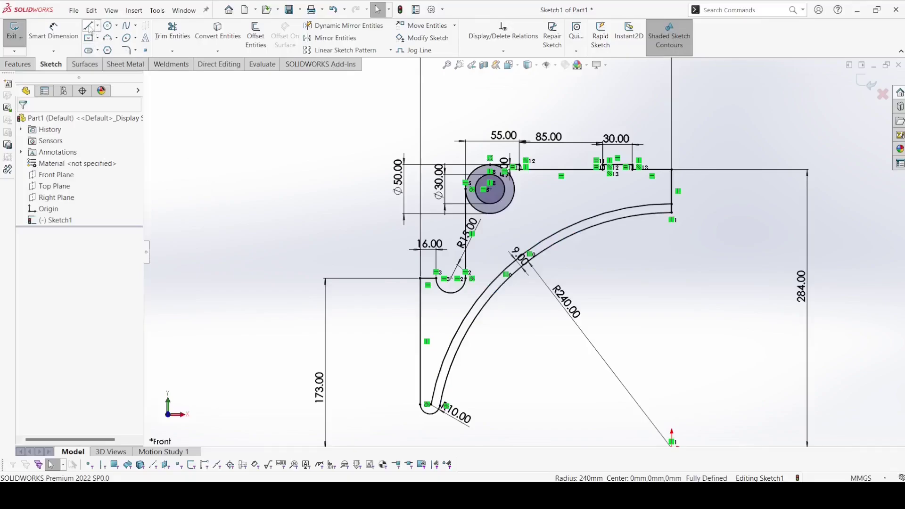
Step: Draw a line about 110 mm long from the inner end of the 16 mm edge down to the 9 mm offset arc
click(89, 27)
click(436, 279)
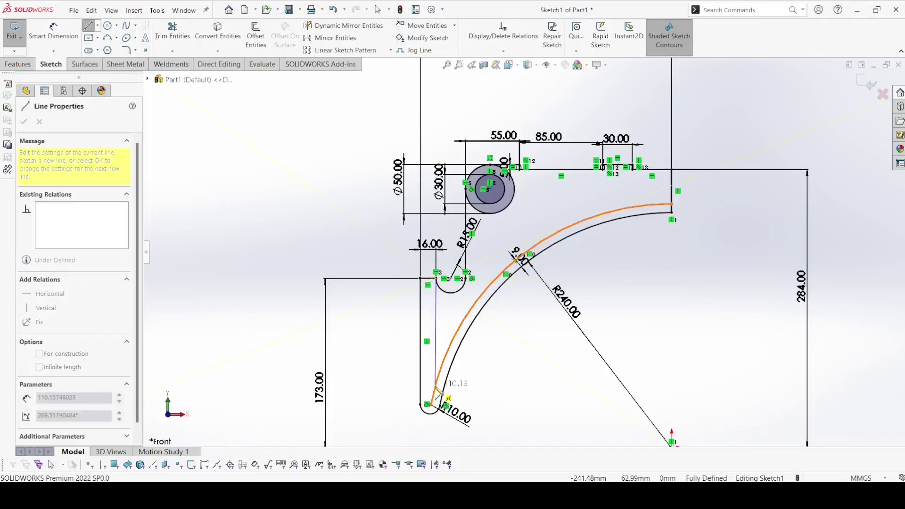
right_click(434, 333)
click(463, 382)
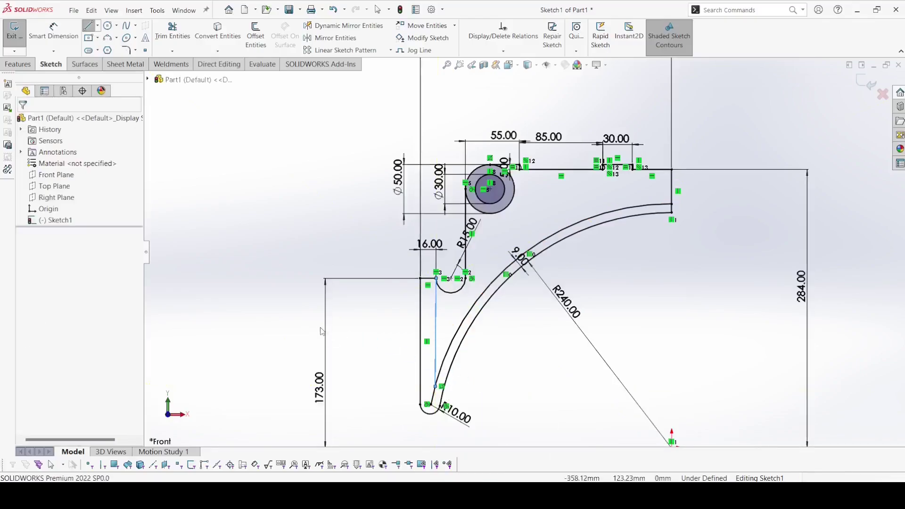
Step: Power trim the lower end of the 9 mm offset arc beyond its junction with the new inner line
key(t)
scroll(452, 380, down, 5)
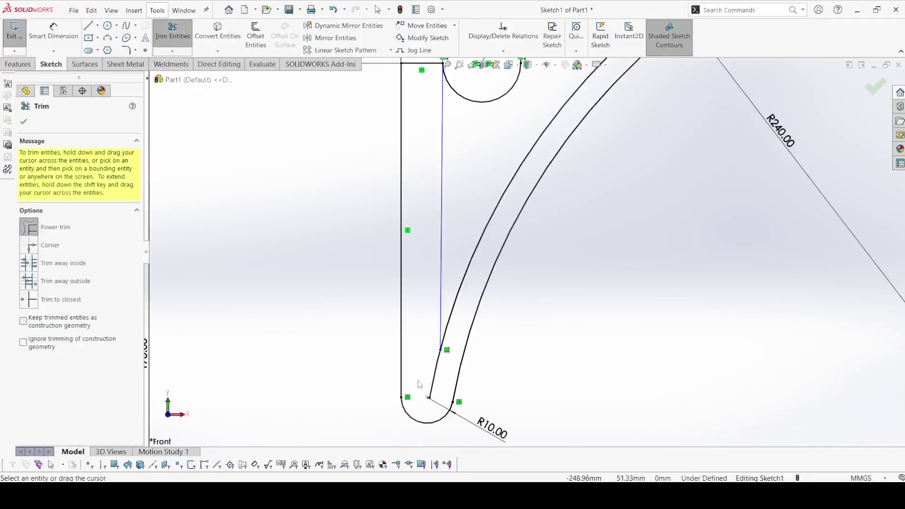
drag(442, 380, 309, 300)
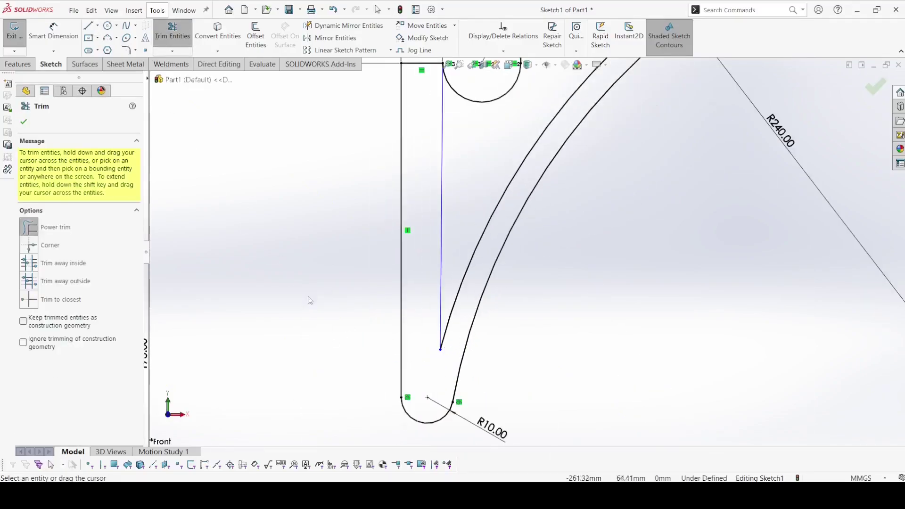
click(25, 121)
Step: Make the inner line between the 16 mm edge and the offset arc vertical
click(443, 182)
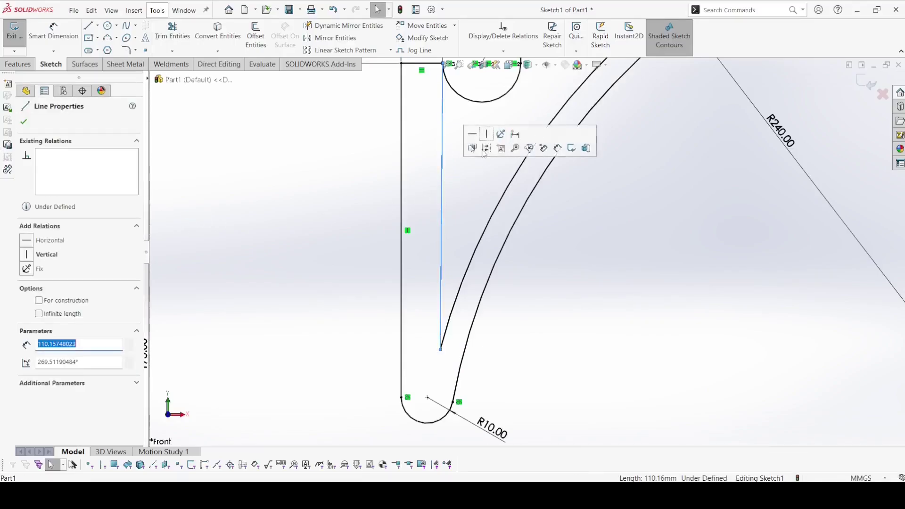
click(486, 133)
click(289, 170)
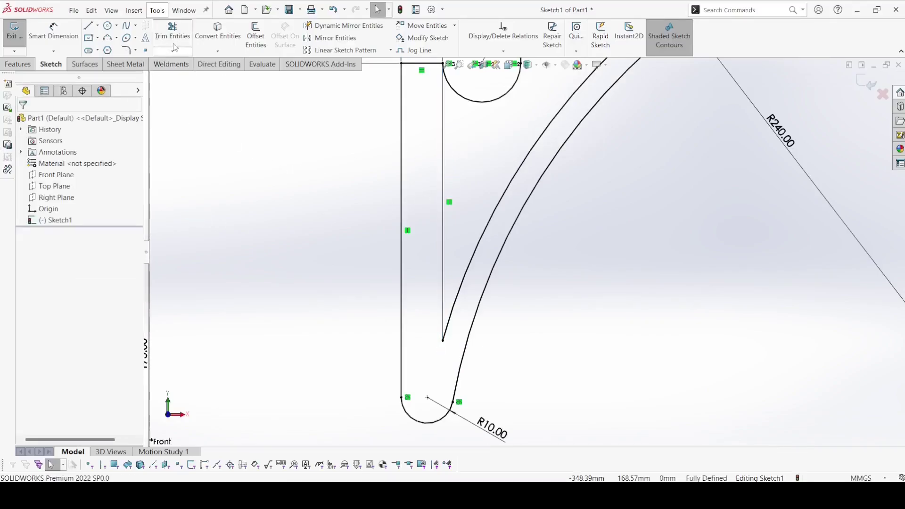
Step: Apply a sketch fillet between the inner vertical line and the 9 mm offset arc
click(127, 50)
click(467, 221)
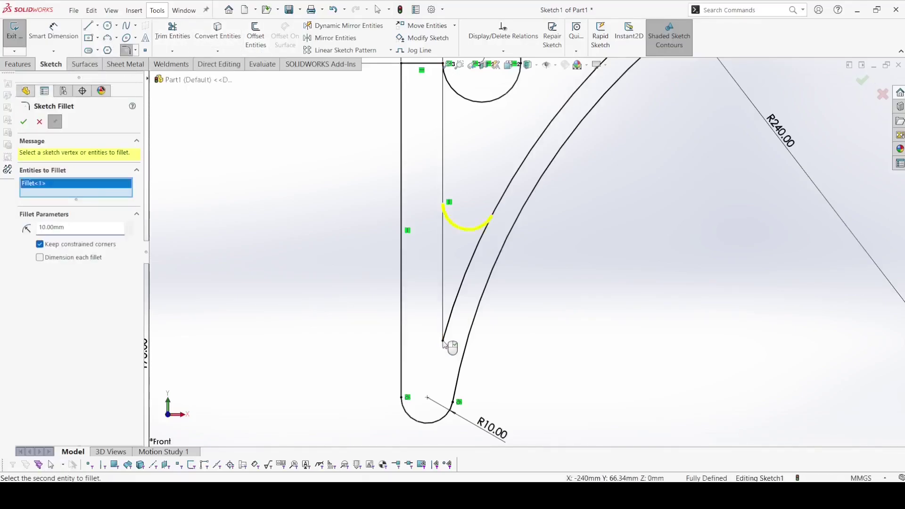
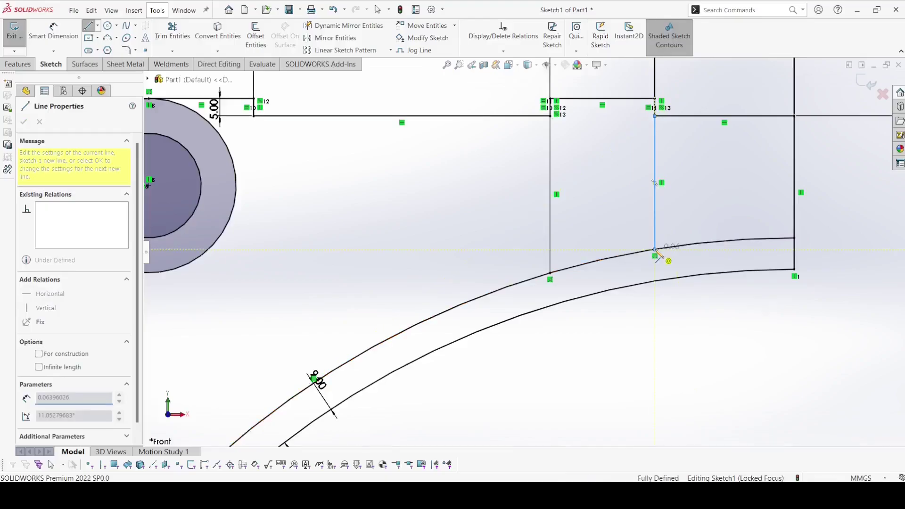
Step: Finish the vertical line from the outer corner of the 30 mm raised step down to the 9 mm offset arc
right_click(656, 251)
click(662, 257)
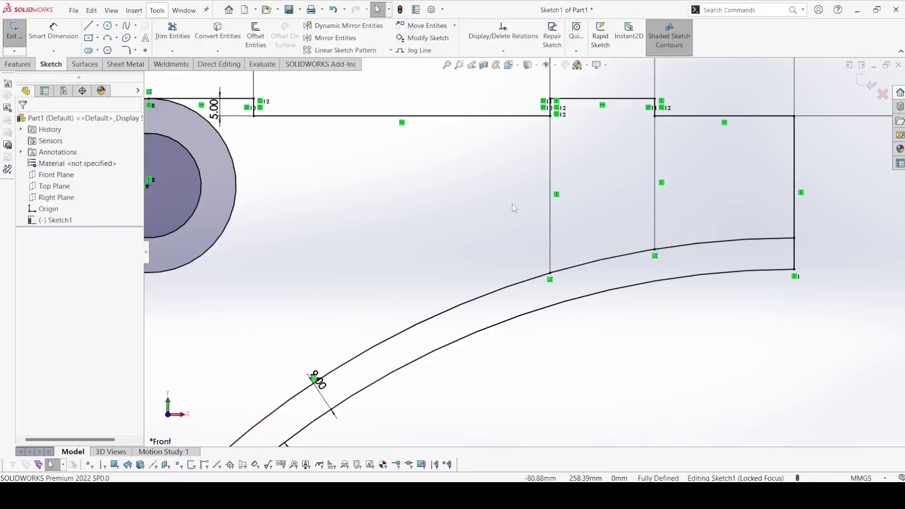
Step: Offset the R249 arc by 15 mm outward, away from its centre, with the dimension added
scroll(514, 202, up, 4)
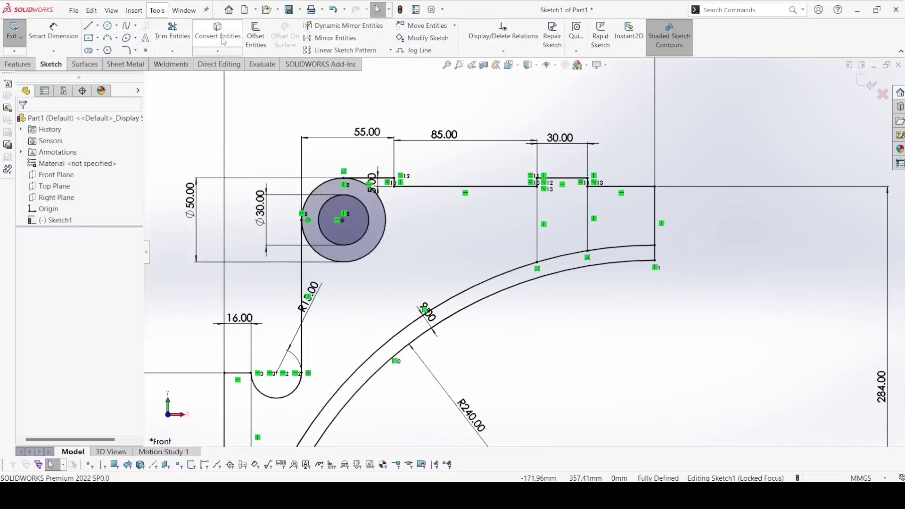
click(255, 38)
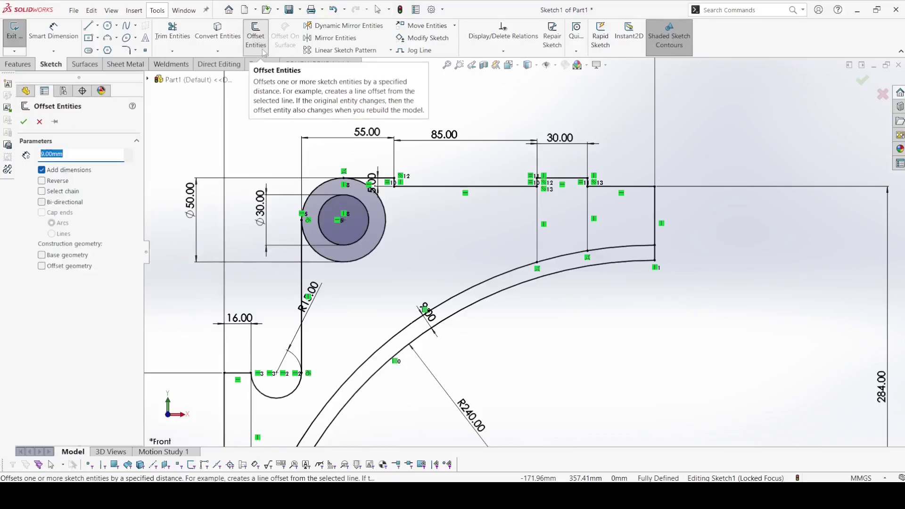
scroll(472, 224, down, 4)
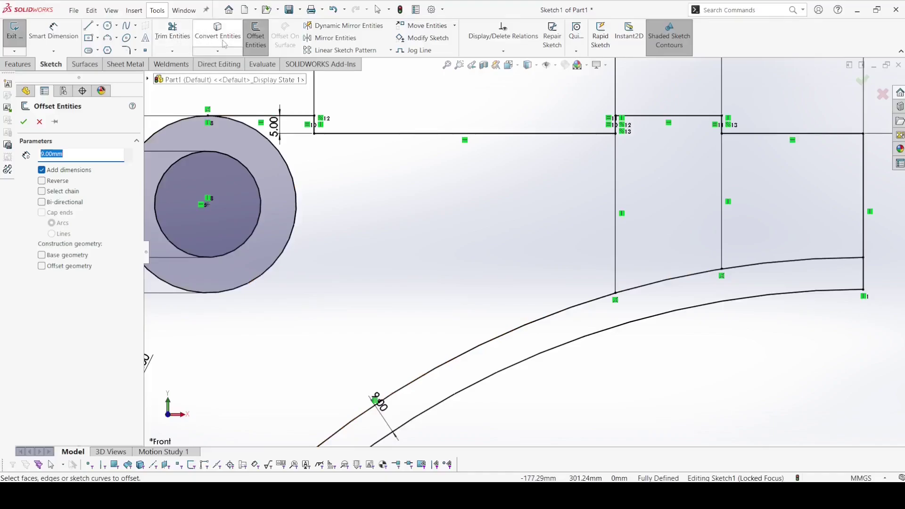
click(485, 344)
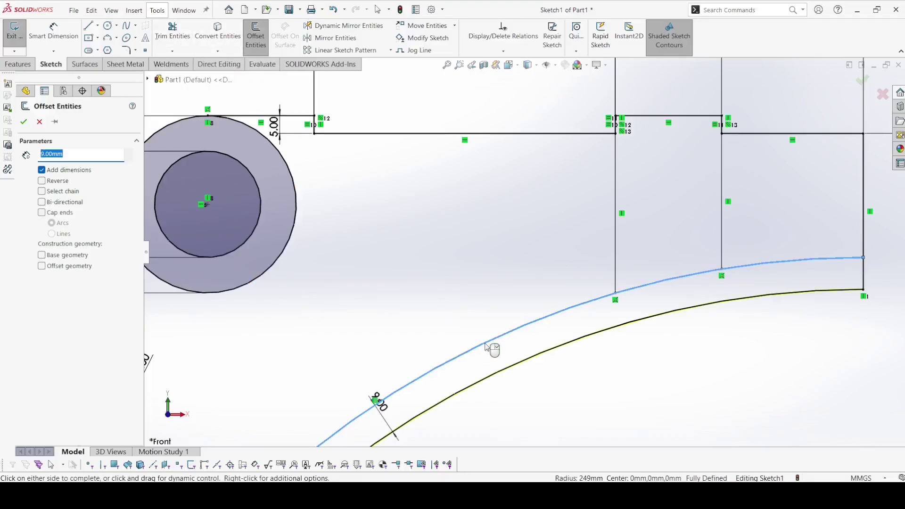
click(42, 181)
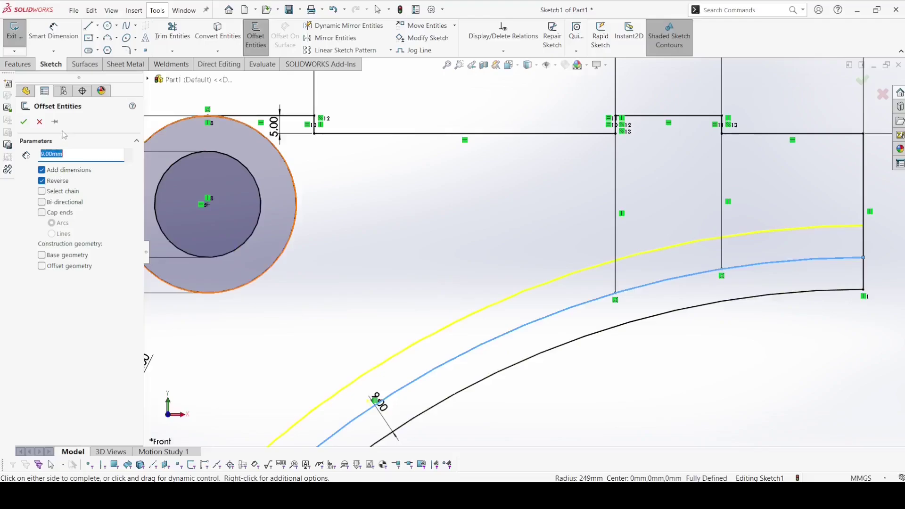
text(15)
key(Return)
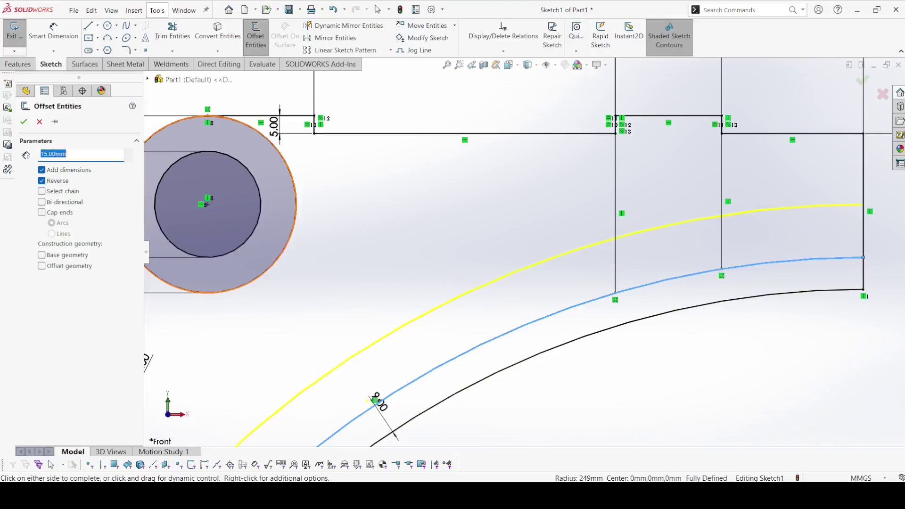
click(24, 122)
Step: Sketch three connected lines rising vertically from the 15 mm offset arc, running horizontally about 40 mm, and dropping vertically about 25 mm back to the arc
scroll(276, 198, up, 3)
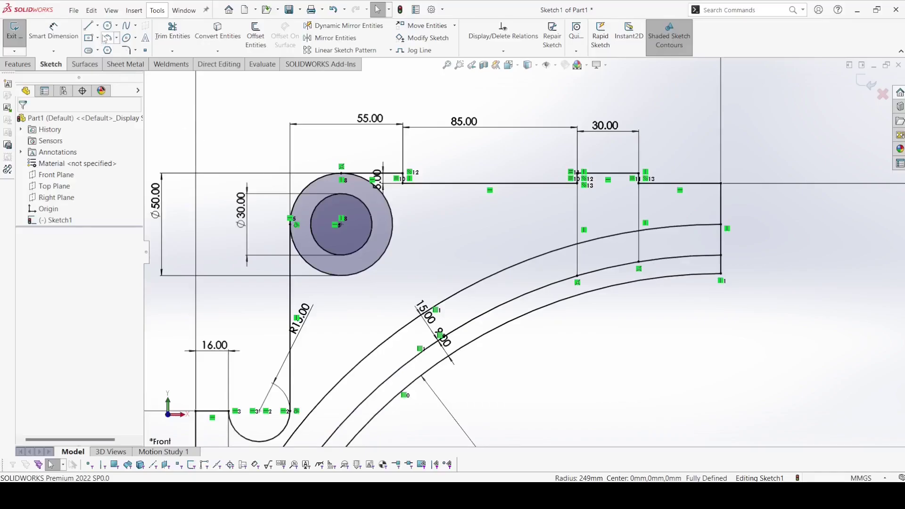
click(89, 26)
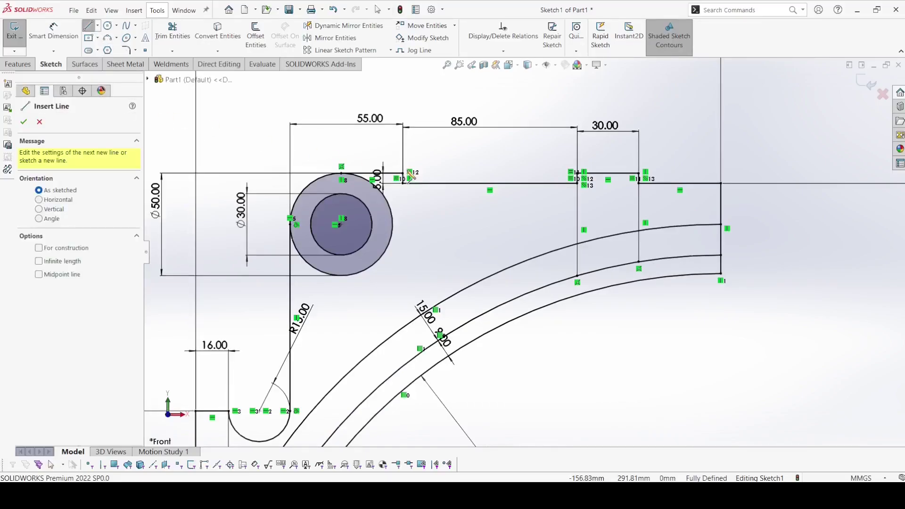
click(453, 293)
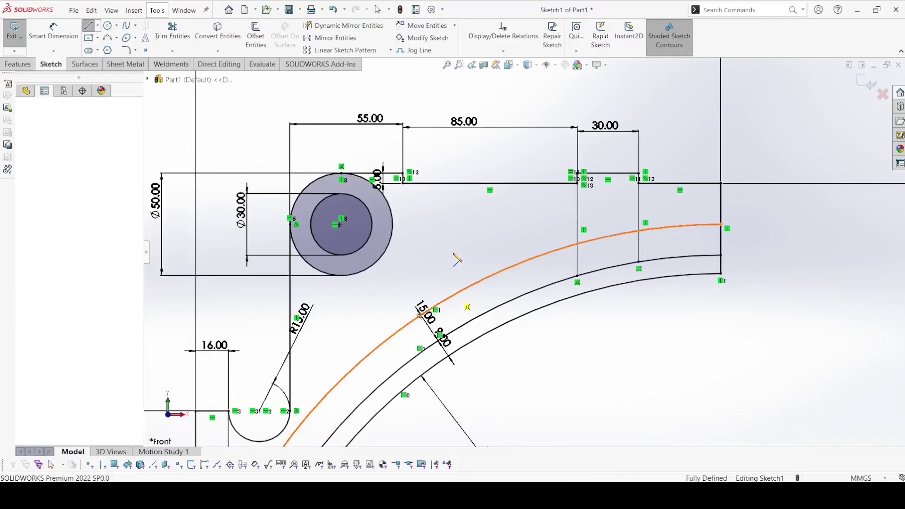
click(453, 206)
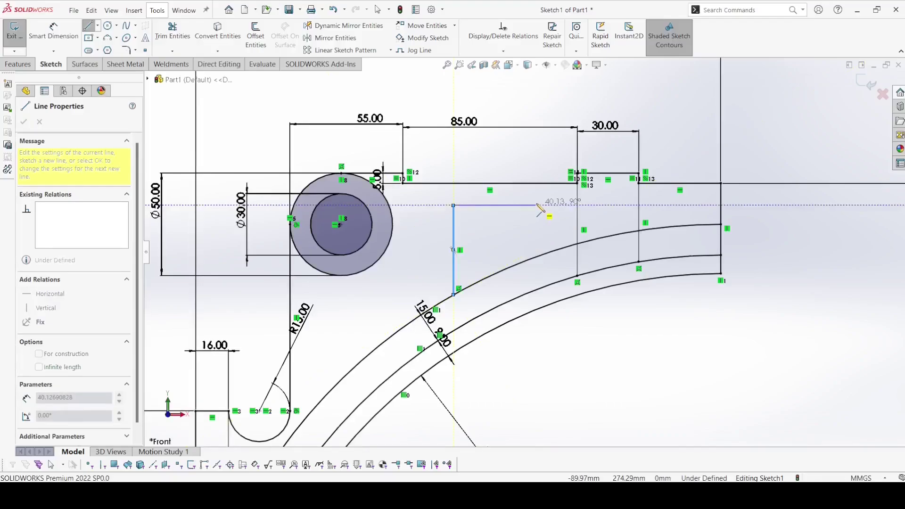
click(537, 205)
click(537, 258)
right_click(530, 220)
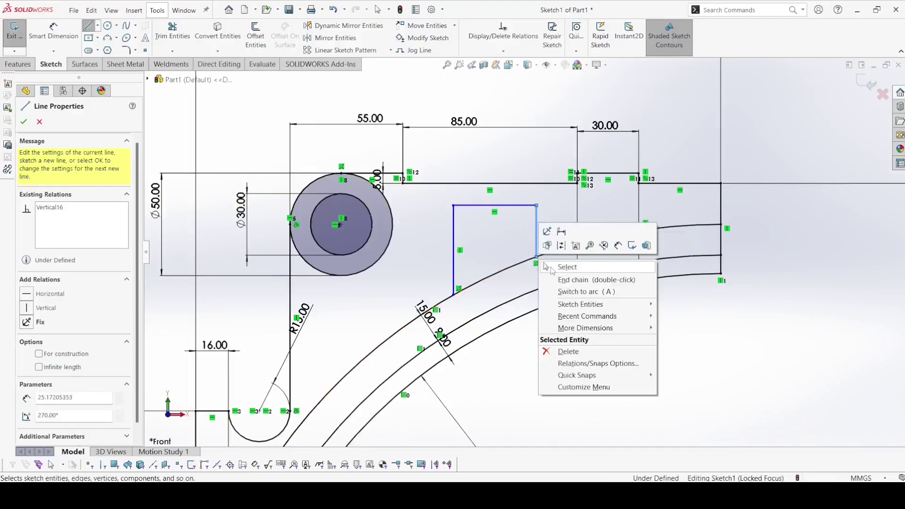
click(570, 264)
Step: Trim the 15 mm offset arc on both sides of the new vertical lines, keeping only the segment between them
click(172, 33)
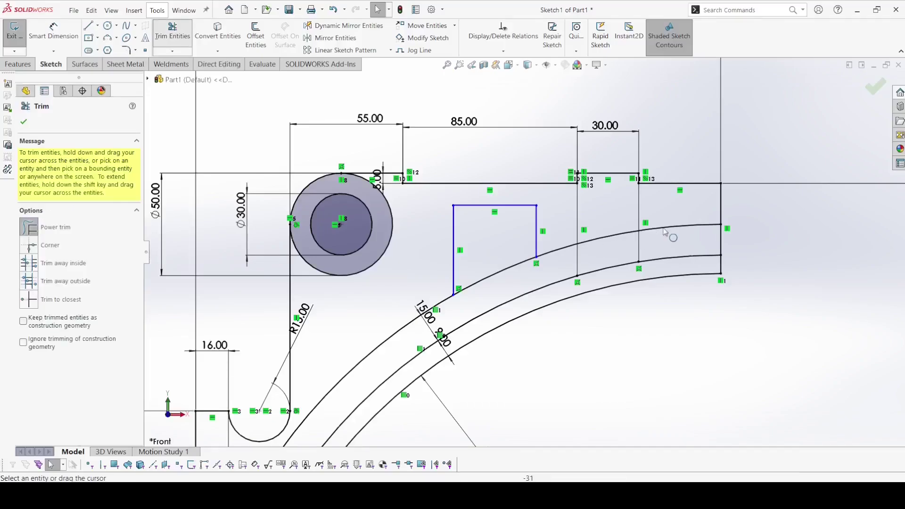
drag(678, 217, 666, 236)
mouse_move(615, 252)
mouse_down()
mouse_move(578, 231)
mouse_move(568, 234)
mouse_move(558, 268)
mouse_move(558, 241)
mouse_move(560, 269)
mouse_move(414, 292)
mouse_move(421, 328)
mouse_up()
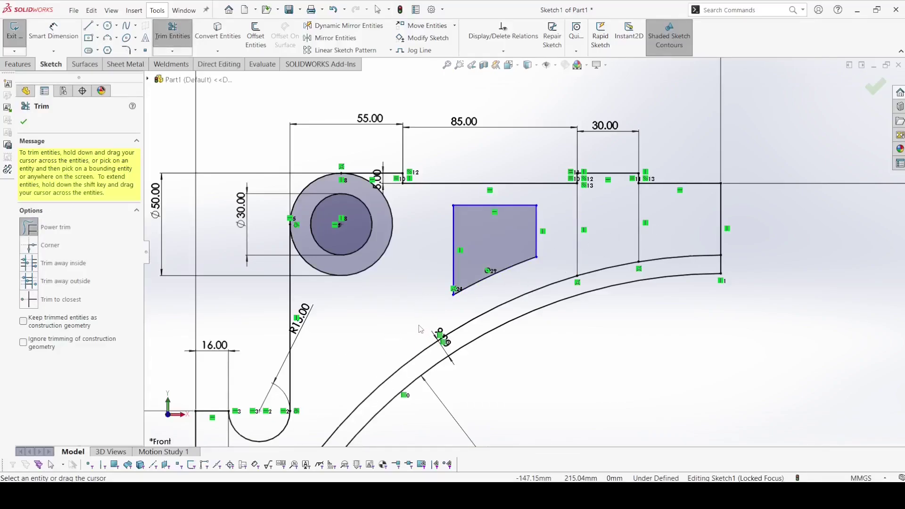
click(24, 122)
Step: Try to dimension the gap between the trimmed pocket arc and the R249 arc
click(53, 33)
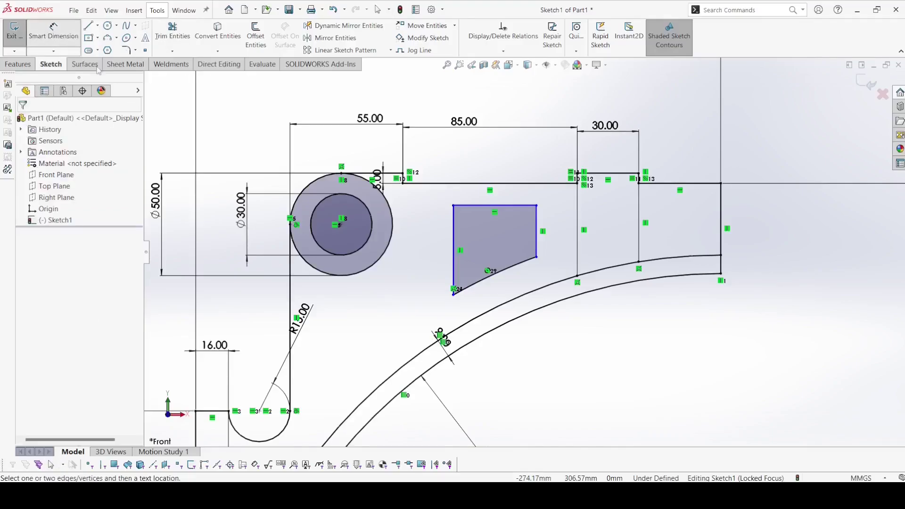
click(488, 280)
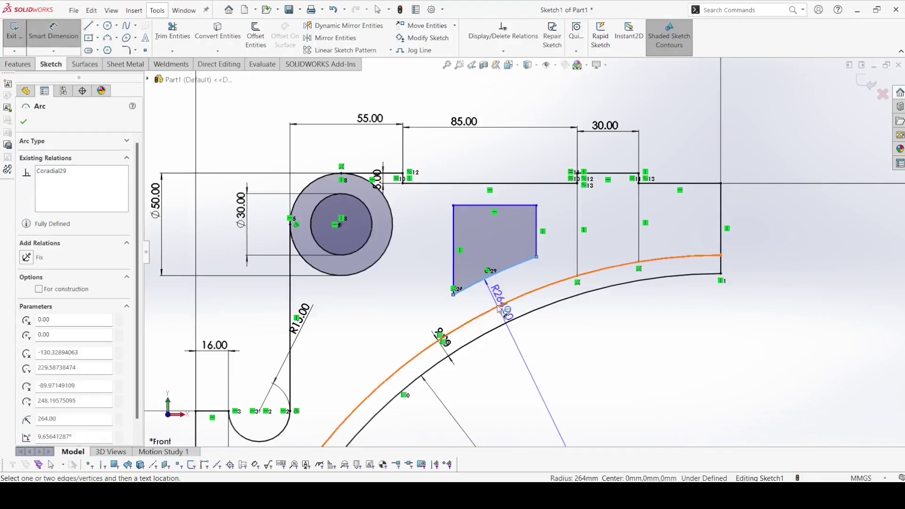
click(528, 350)
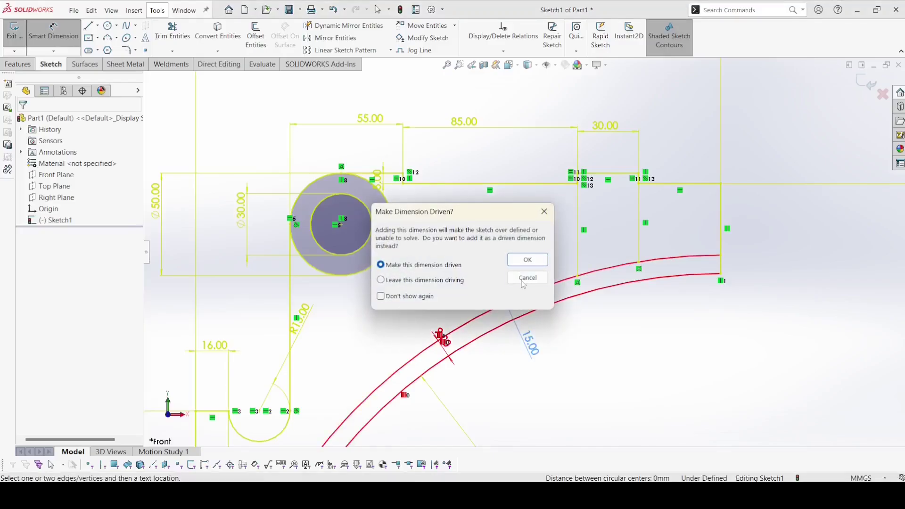
click(525, 277)
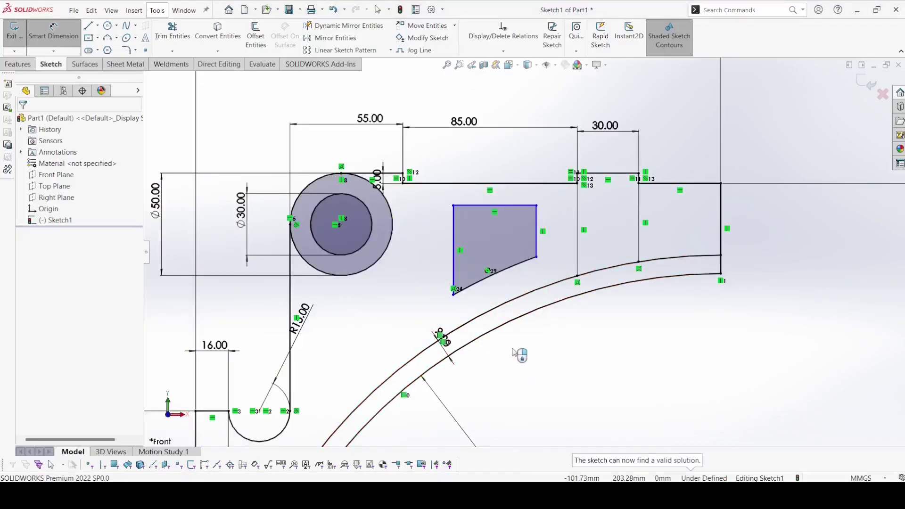
Step: Trim away the leftover piece of the 15 mm offset arc beside the inner vertical line near the R5 fillet
scroll(514, 353, up, 3)
scroll(337, 427, down, 8)
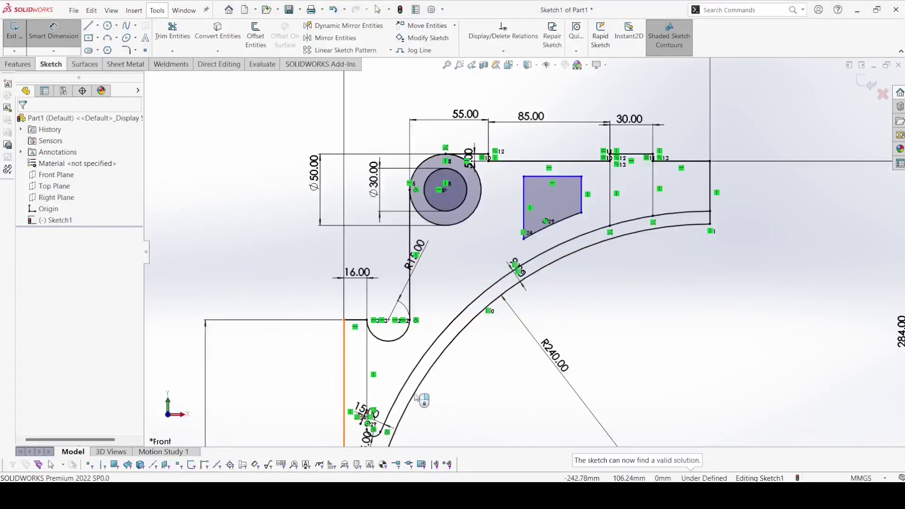
key(t)
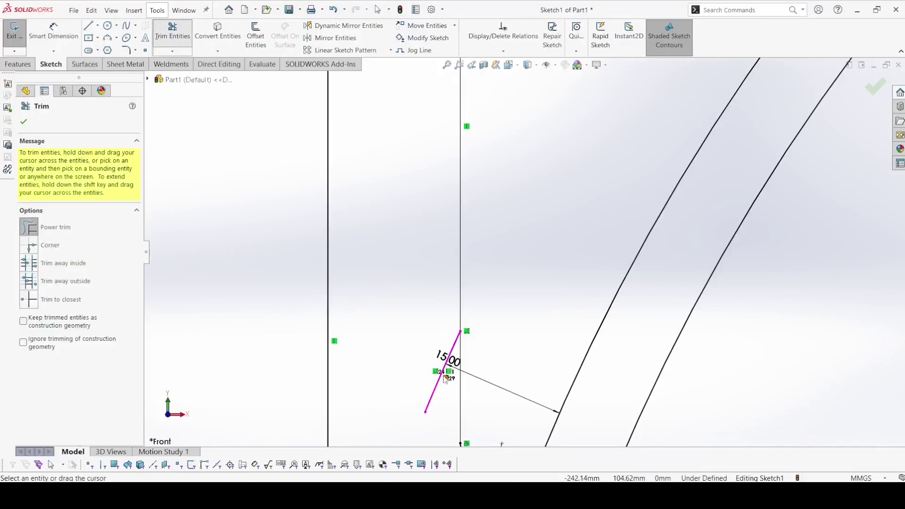
drag(443, 391, 419, 396)
scroll(419, 396, up, 10)
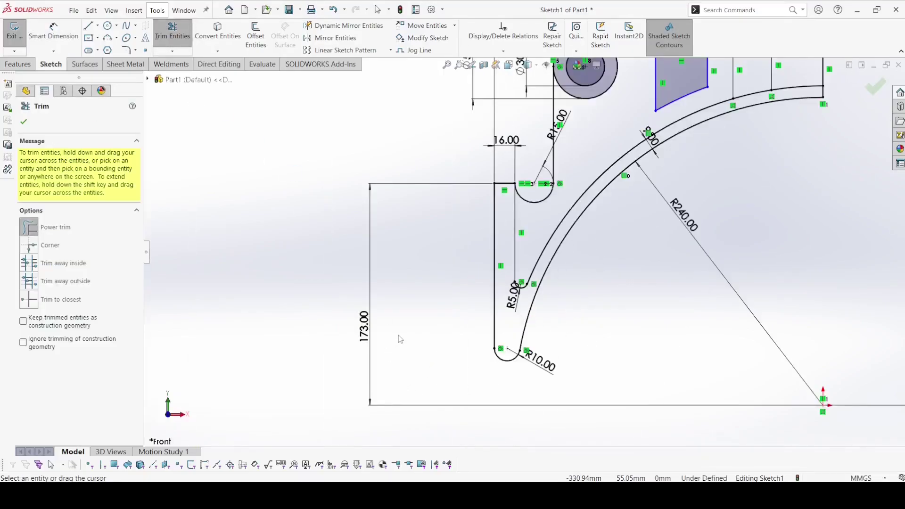
scroll(565, 240, down, 4)
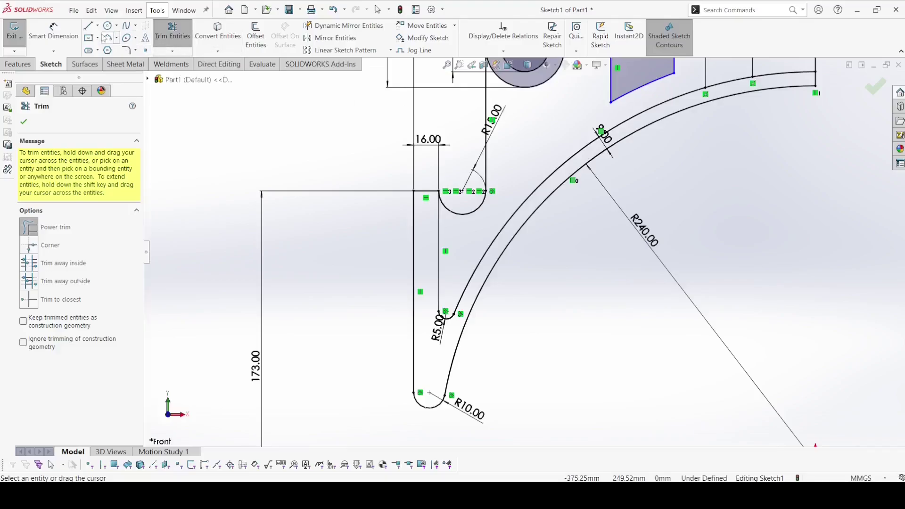
Step: Add a 15 mm dimension between the pocket's lower arc and the R249 arc
click(53, 30)
scroll(579, 178, up, 5)
scroll(579, 178, down, 6)
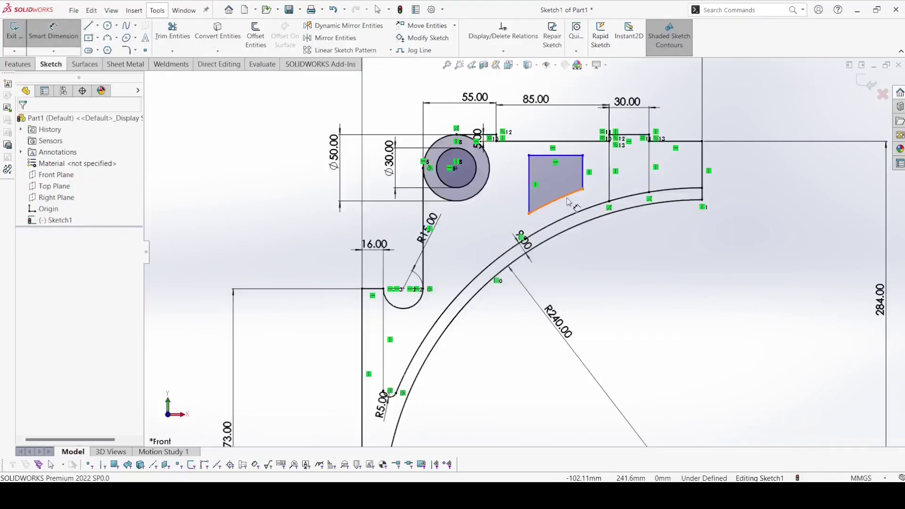
click(557, 207)
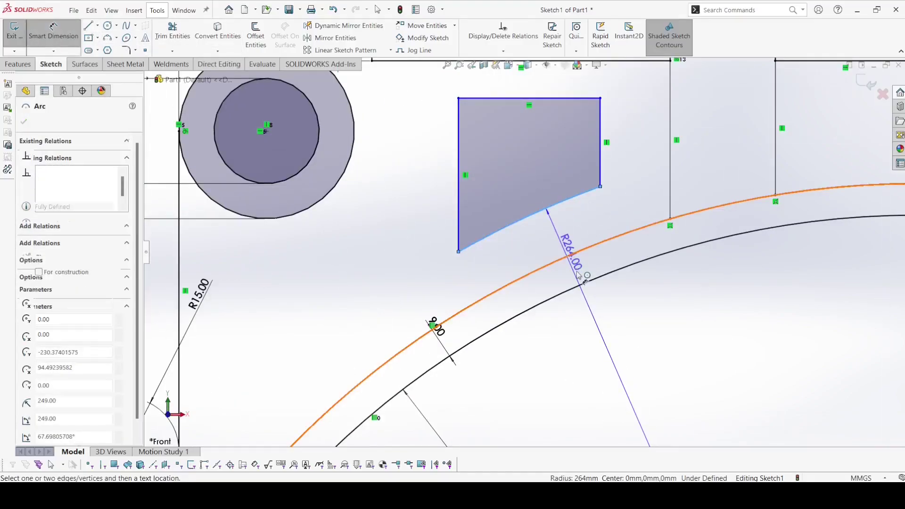
click(571, 258)
click(631, 338)
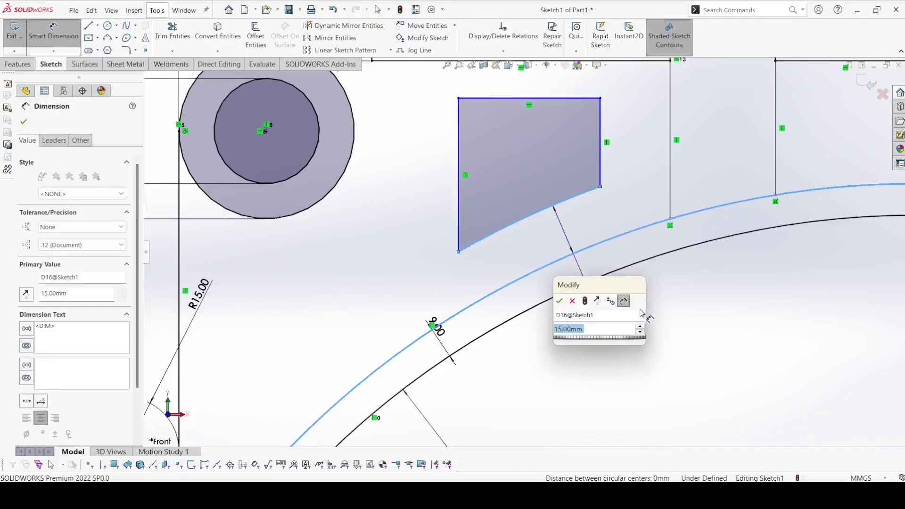
click(561, 301)
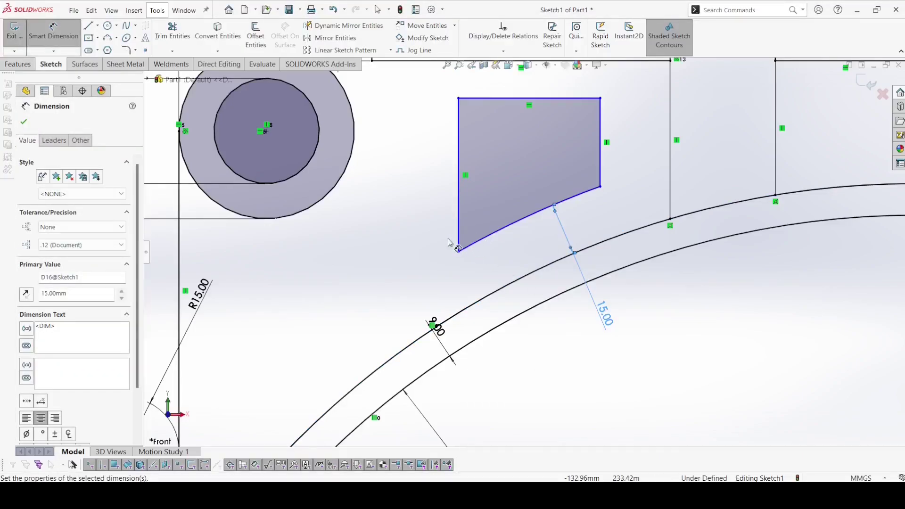
click(23, 123)
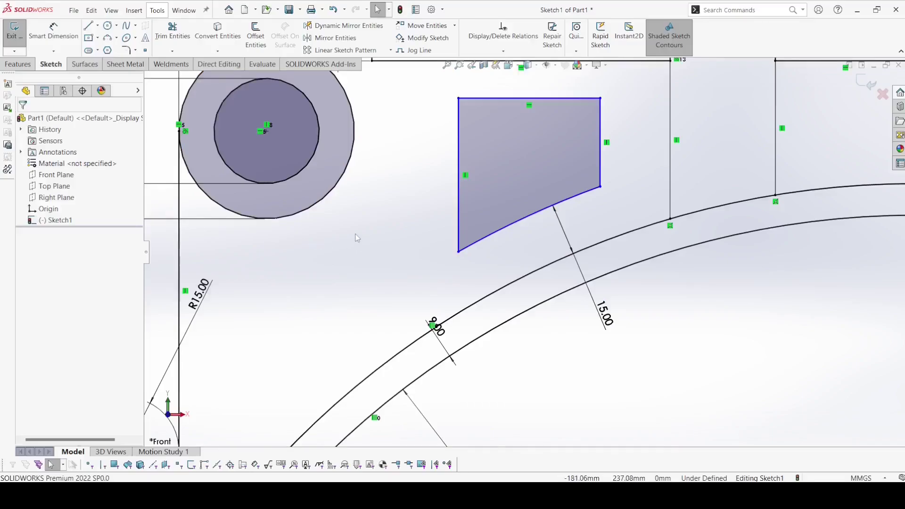
Step: Add a concentric relation between the pocket's lower arc and the R249 arc
scroll(518, 254, up, 3)
click(507, 242)
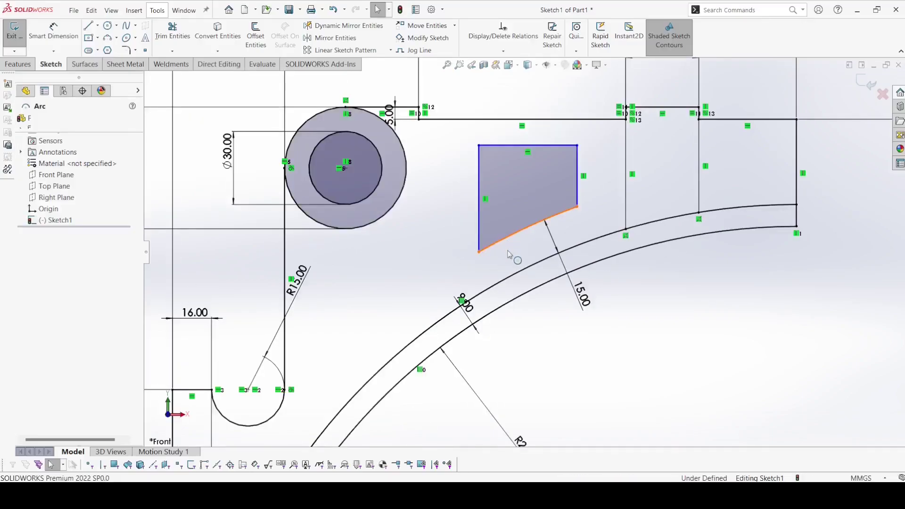
ctrl+click(526, 272)
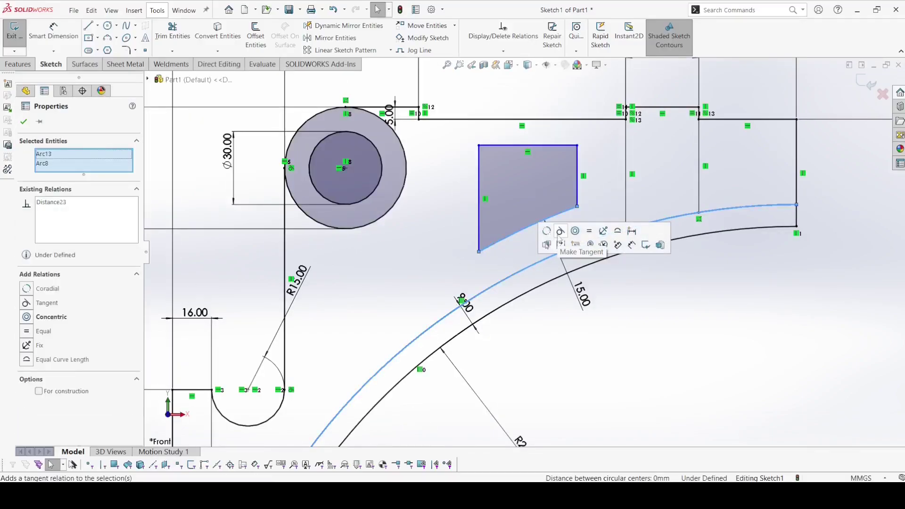
click(560, 232)
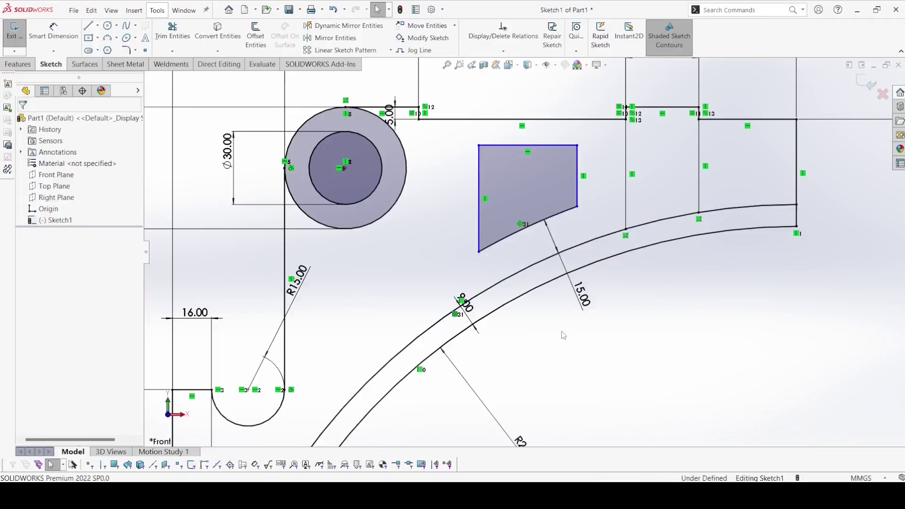
Step: Dimension the pocket's shorter vertical edge 15 mm from the neighbouring rib line
scroll(490, 226, up, 5)
scroll(523, 212, down, 5)
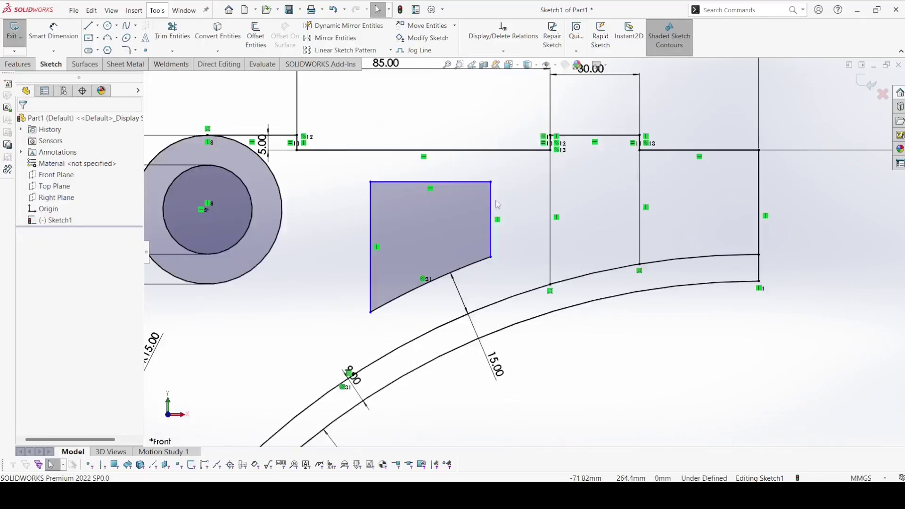
click(56, 32)
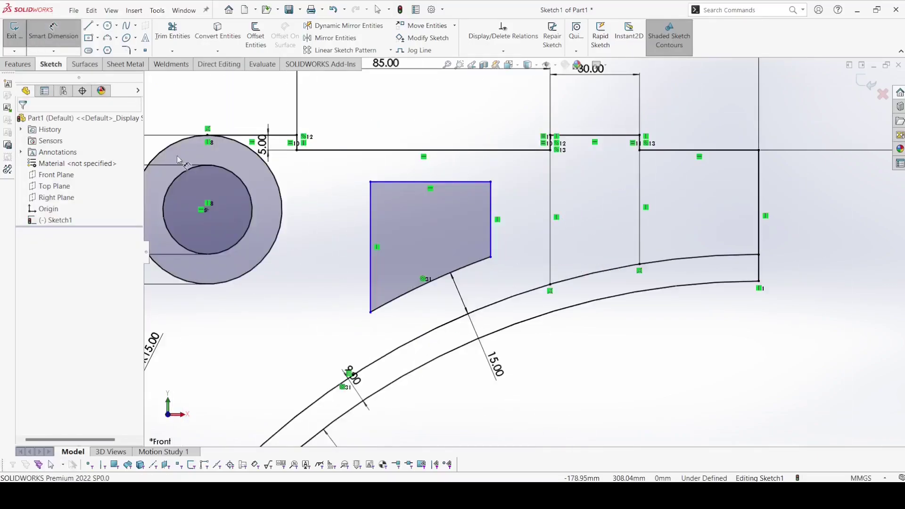
click(490, 235)
click(549, 237)
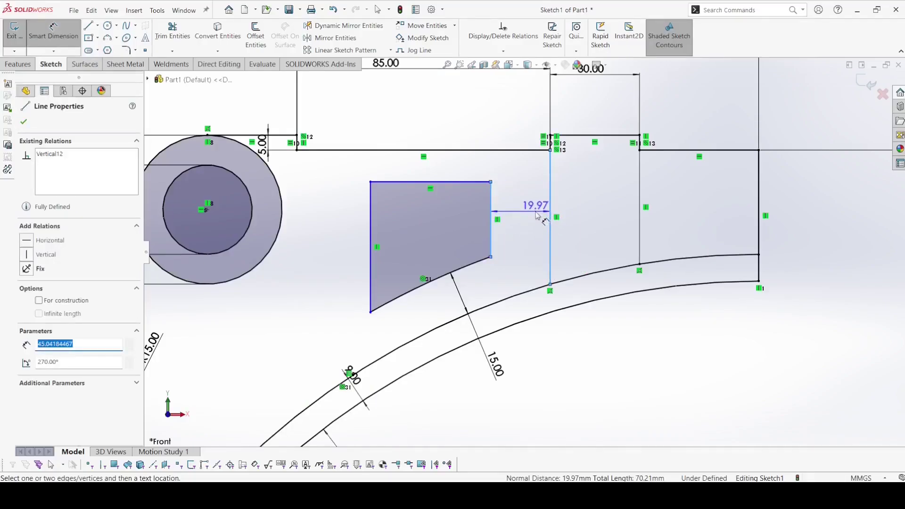
click(536, 213)
key(Return)
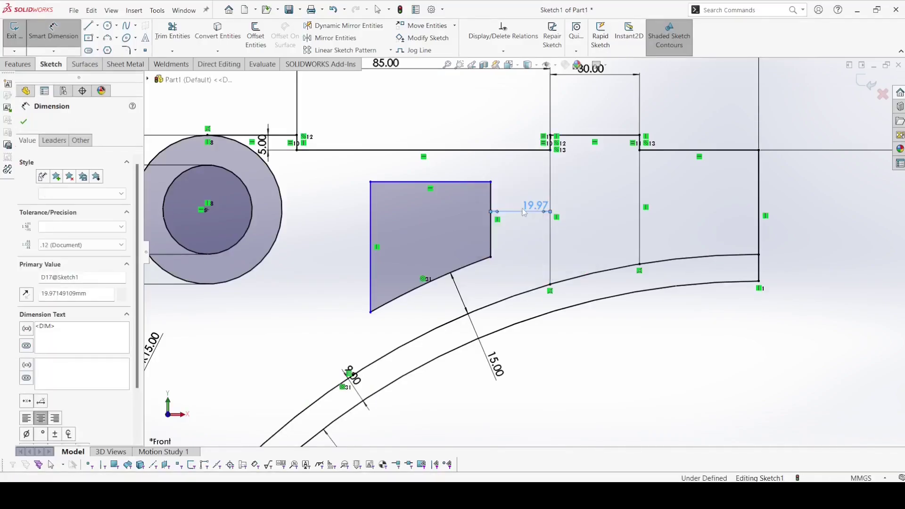
Step: Dimension the pocket's upper edge 15 mm below the profile's 85 mm horizontal edge
click(440, 182)
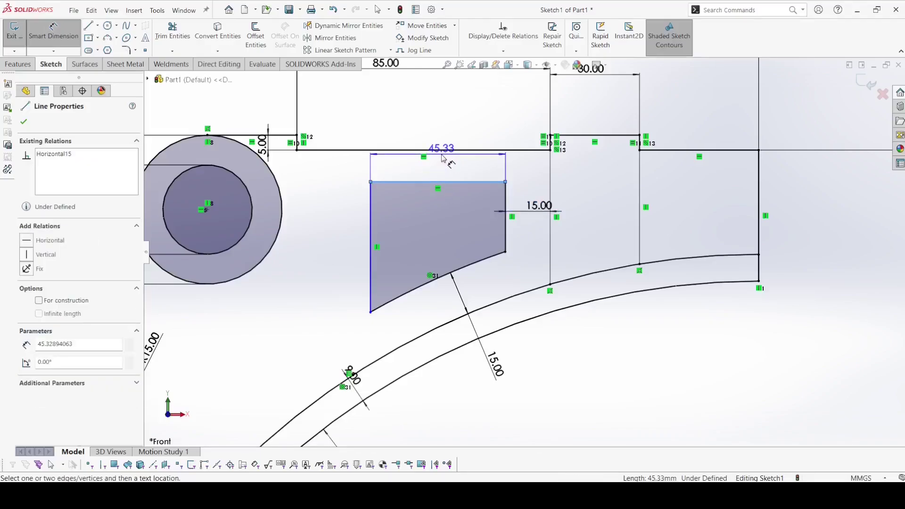
click(445, 150)
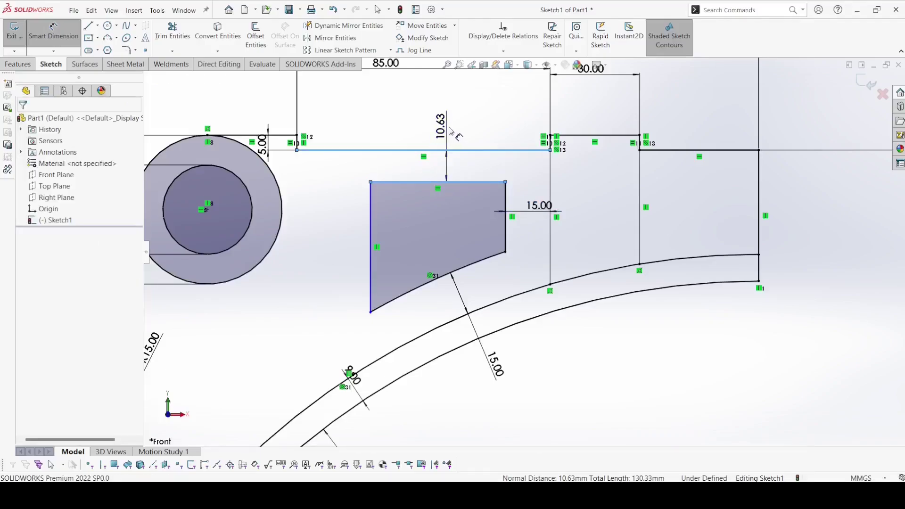
click(449, 130)
text(15)
key(Return)
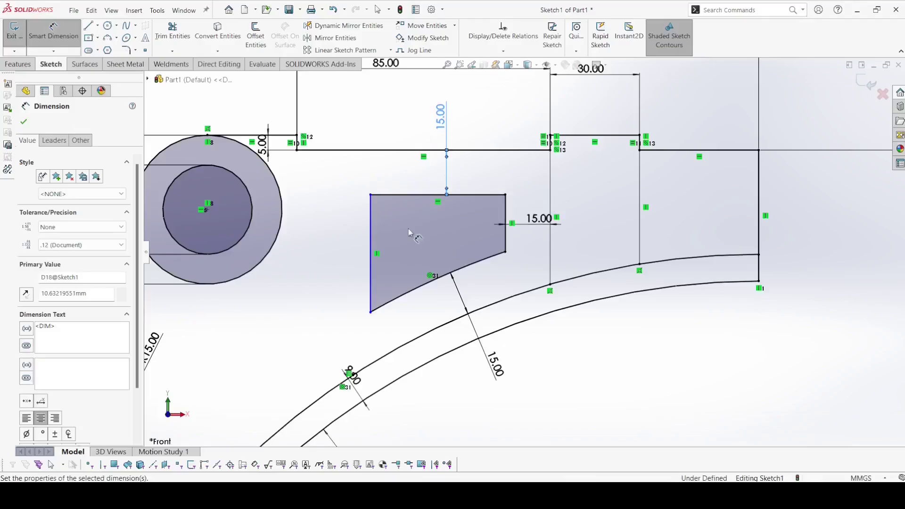
Step: Dimension the pocket's width between its two vertical edges as 60 mm
click(377, 241)
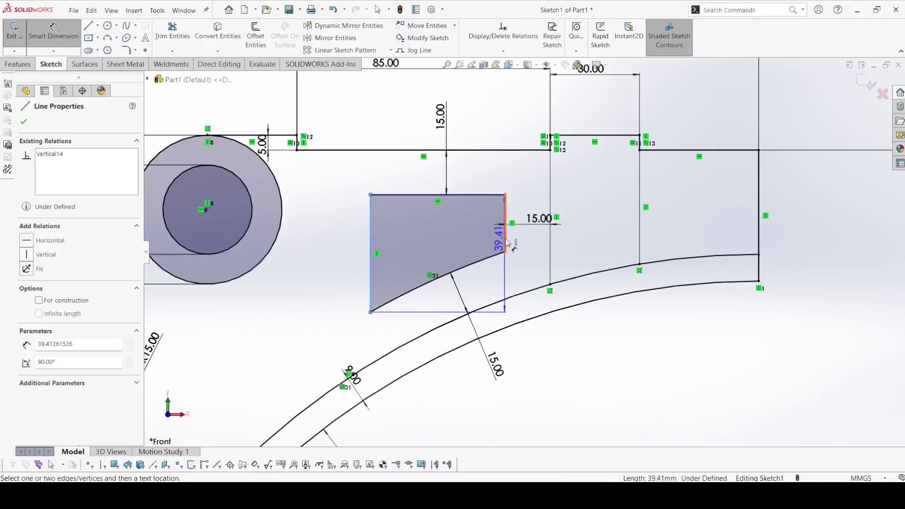
click(505, 238)
scroll(468, 323, up, 5)
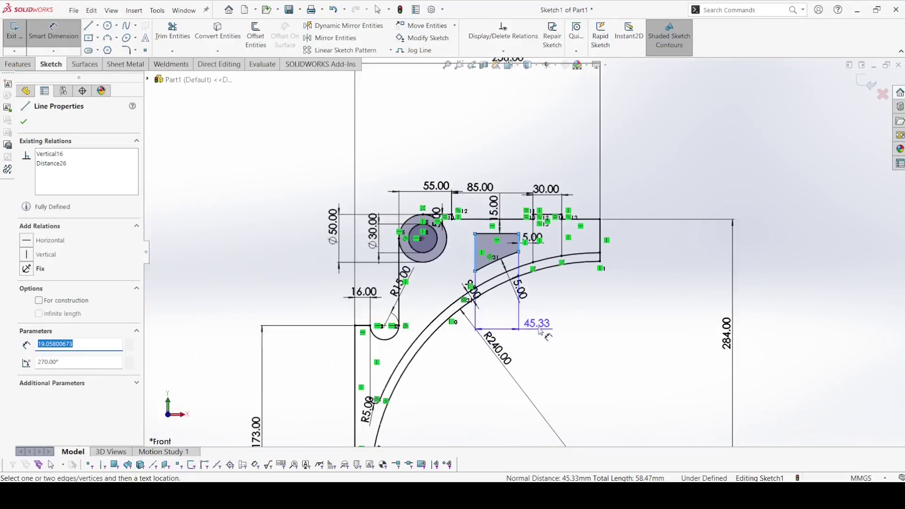
click(542, 329)
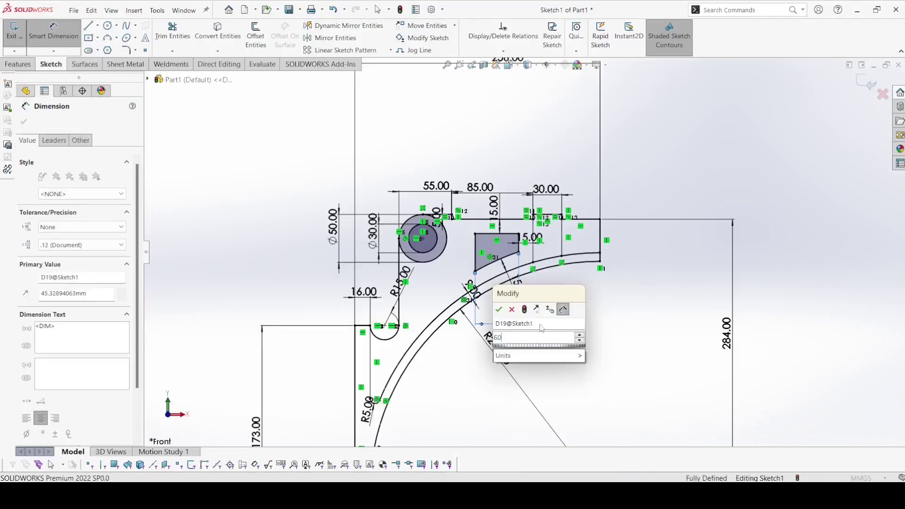
key(Return)
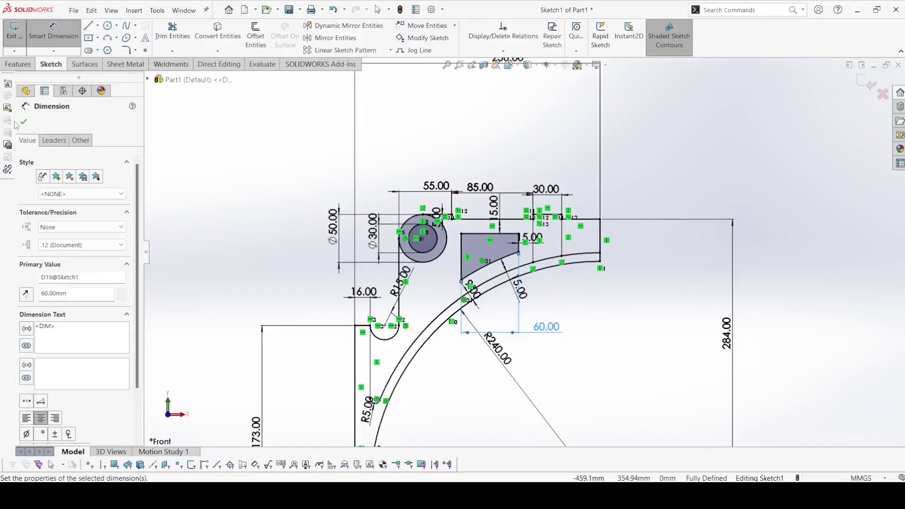
click(23, 122)
scroll(554, 273, up, 3)
scroll(473, 253, down, 5)
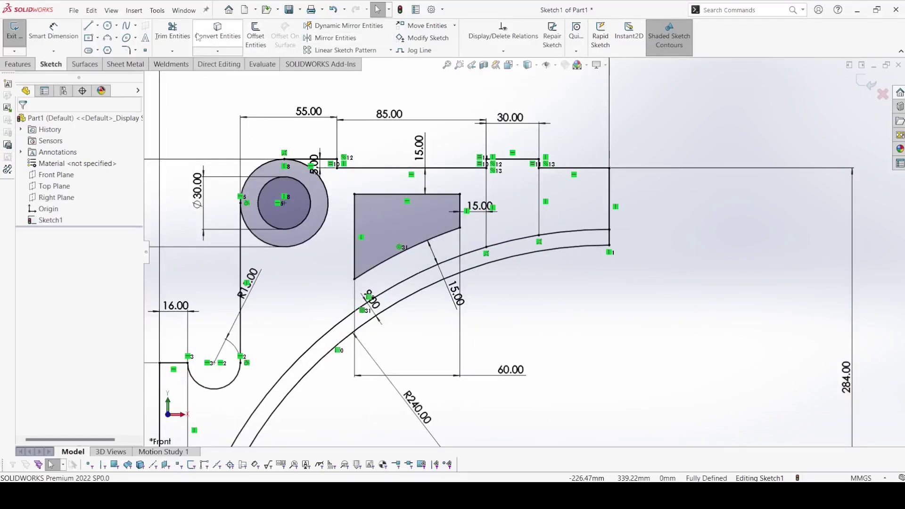
Step: Fillet all four corners of the inner pocket with a 5 mm radius
click(126, 50)
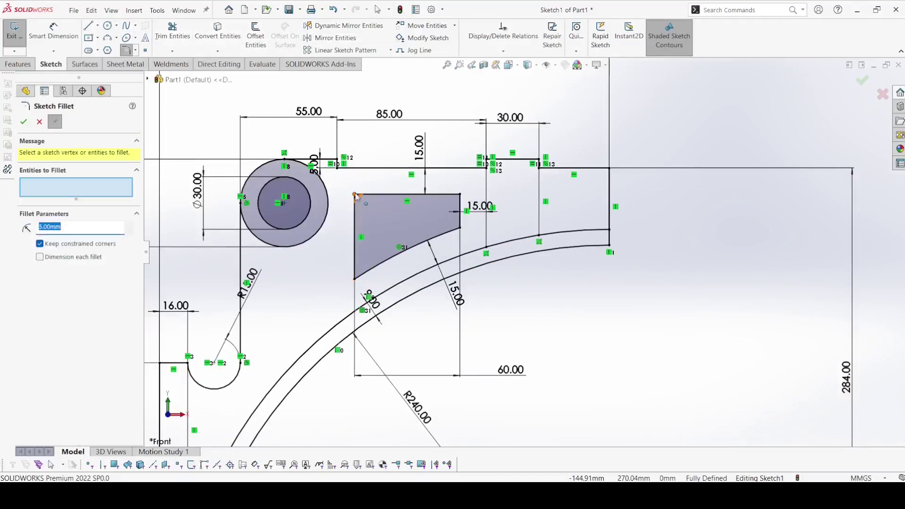
click(355, 195)
click(355, 279)
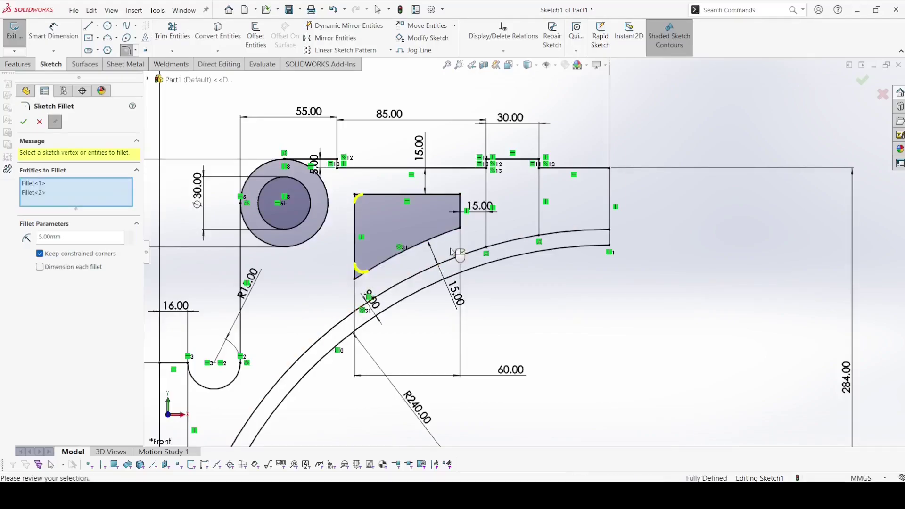
click(459, 228)
click(459, 195)
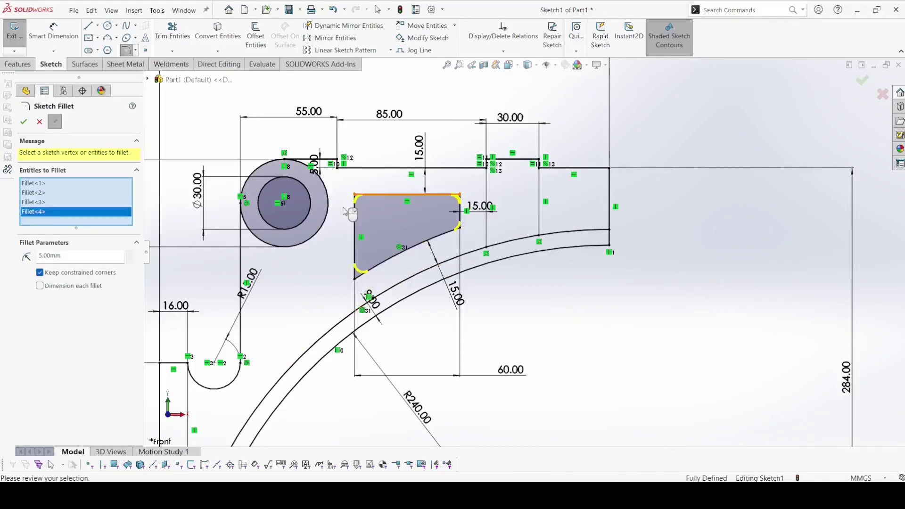
click(25, 122)
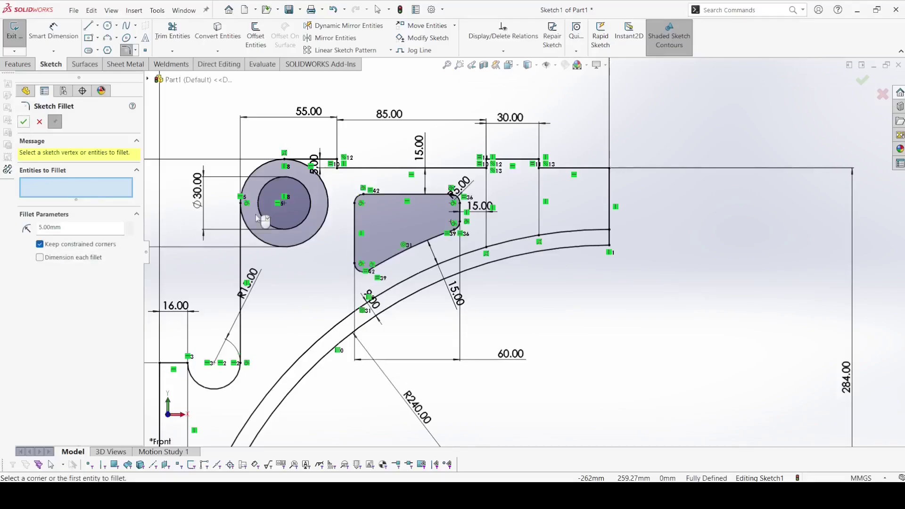
Step: Sketch a circle about 12.5 mm in diameter between the two rib lines, below the raised 30 mm edge
click(108, 25)
click(512, 187)
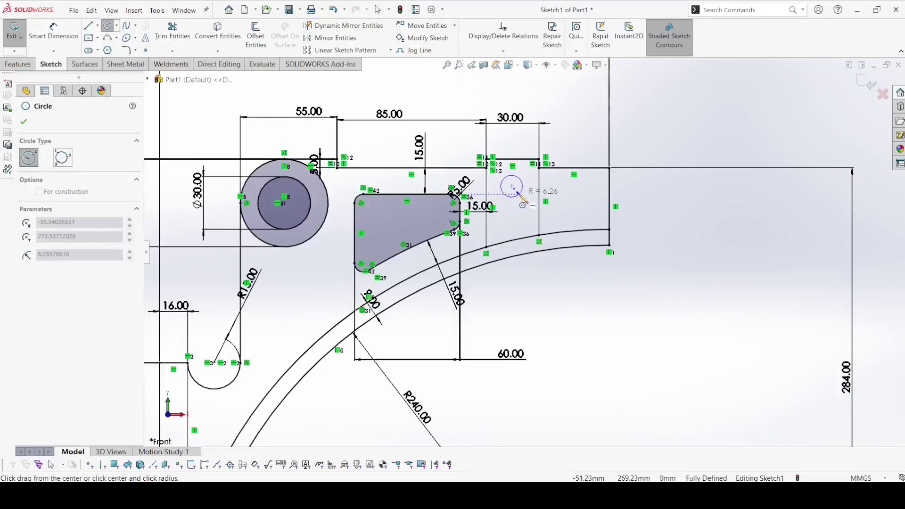
click(523, 188)
Step: Dimension the small circle's centre 15 mm below the raised 30 mm edge
click(50, 39)
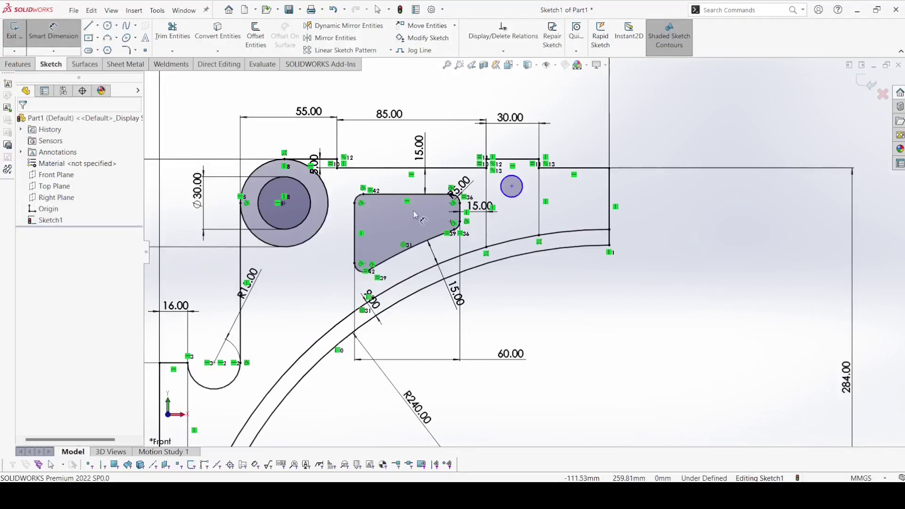
click(512, 186)
click(516, 159)
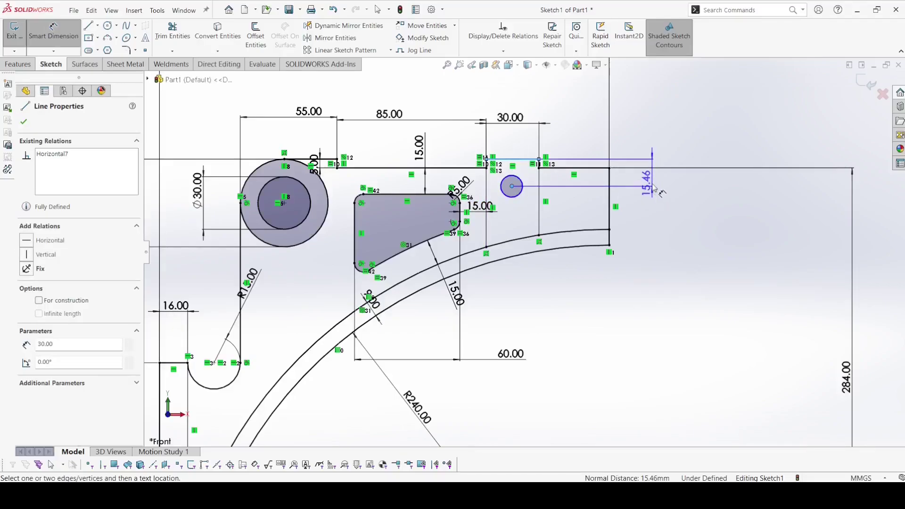
click(656, 188)
text(1)
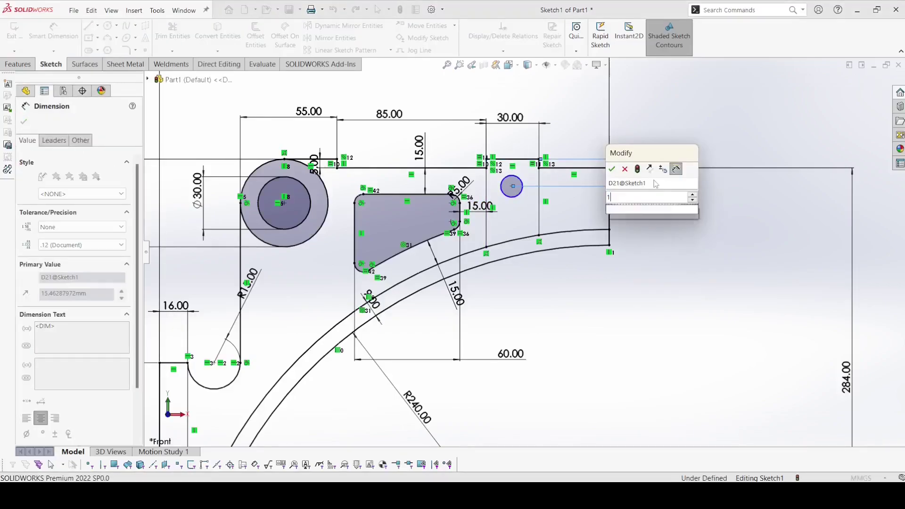
text(5)
key(Return)
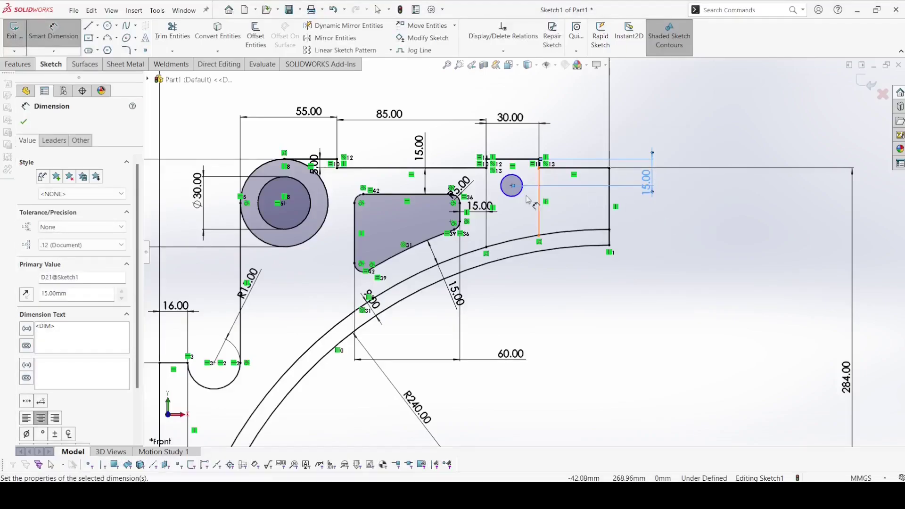
Step: Dimension the small circle's diameter as 15 mm
click(509, 179)
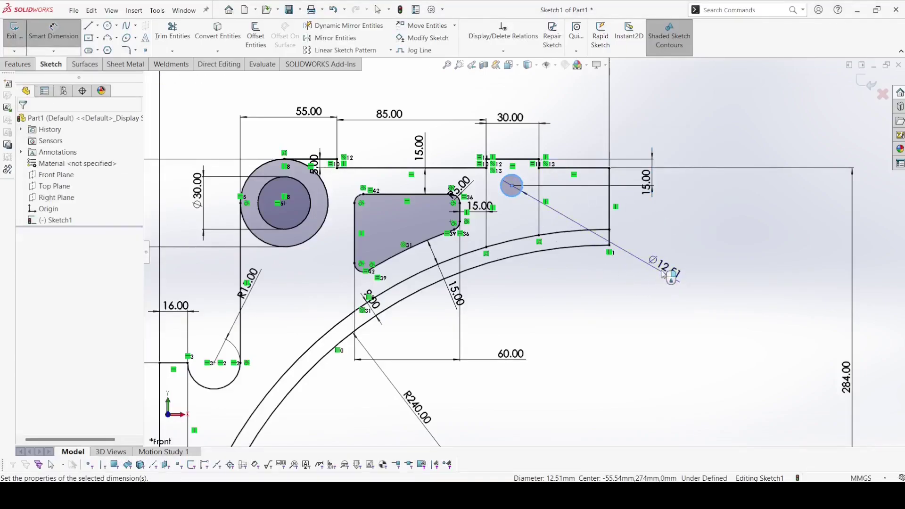
click(663, 275)
text(15)
key(Return)
key(Escape)
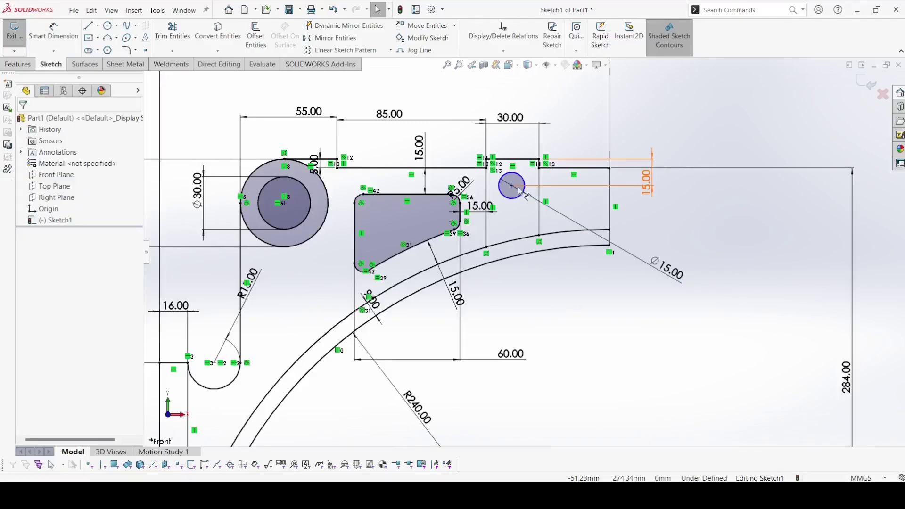
Step: Add a vertical relation between the small circle's centre and the midpoint of the raised 30 mm edge
scroll(518, 186, down, 3)
click(511, 186)
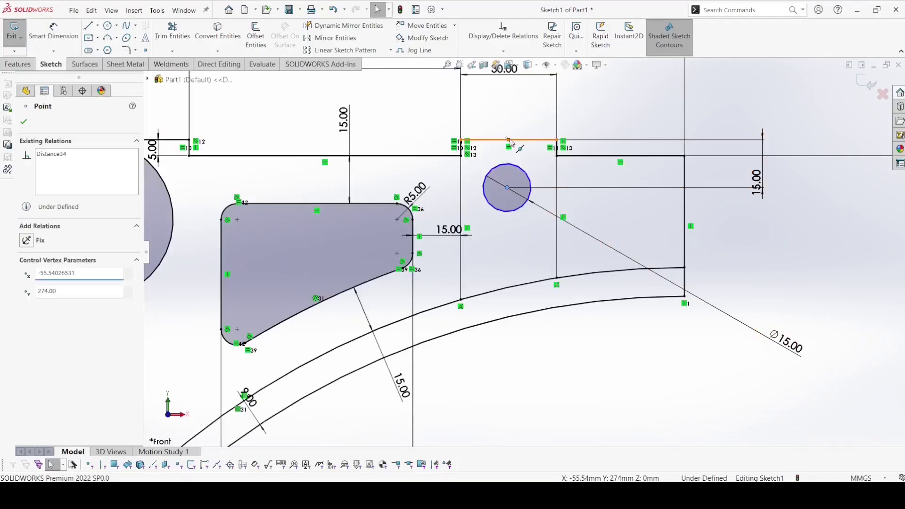
ctrl+click(508, 140)
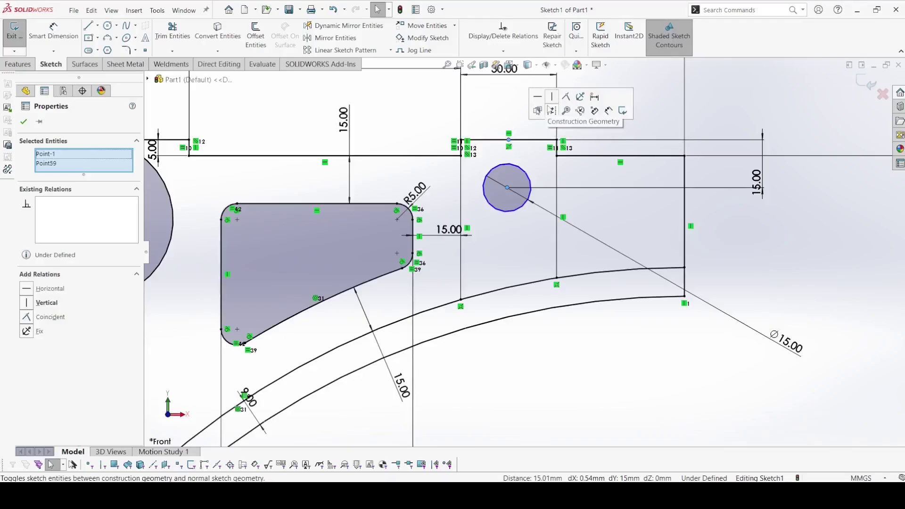
click(552, 96)
click(736, 102)
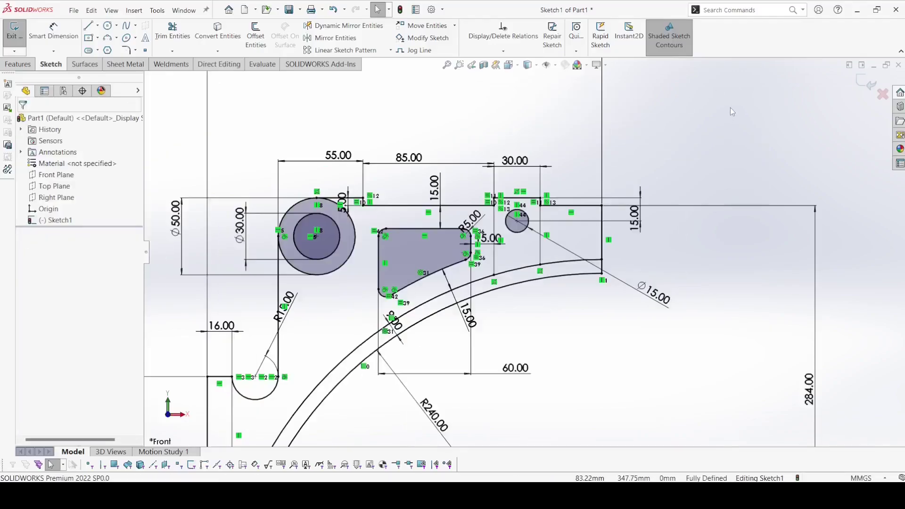
Step: Fillet the profile's upper outer corner, beyond the small circle, with a 15 mm radius
key(z)
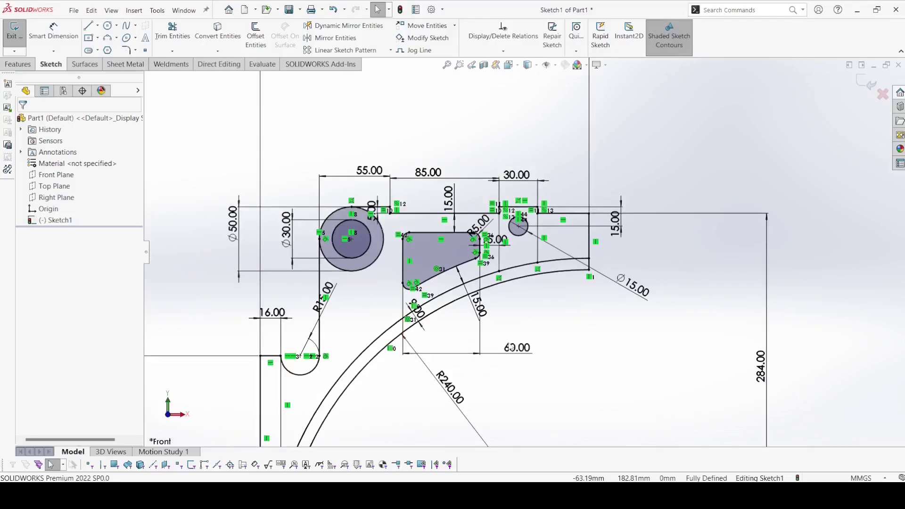
key(z)
click(126, 50)
scroll(553, 233, down, 4)
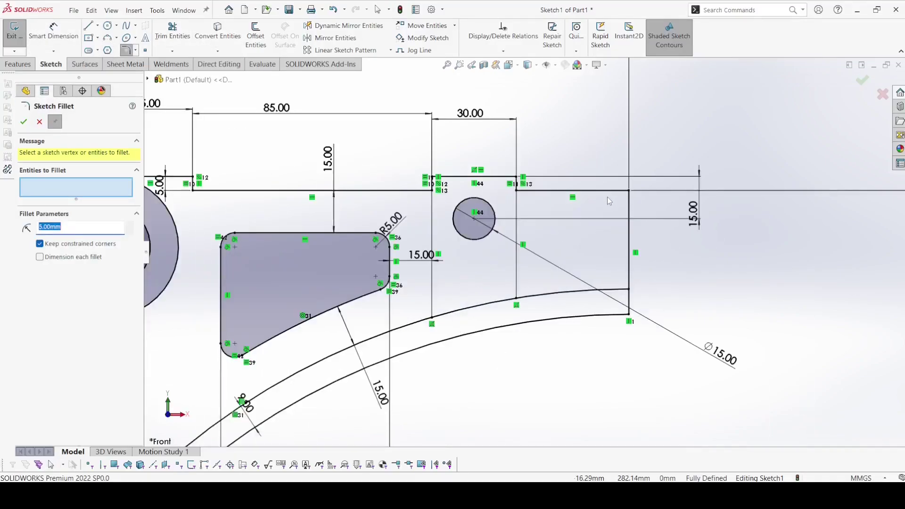
click(629, 192)
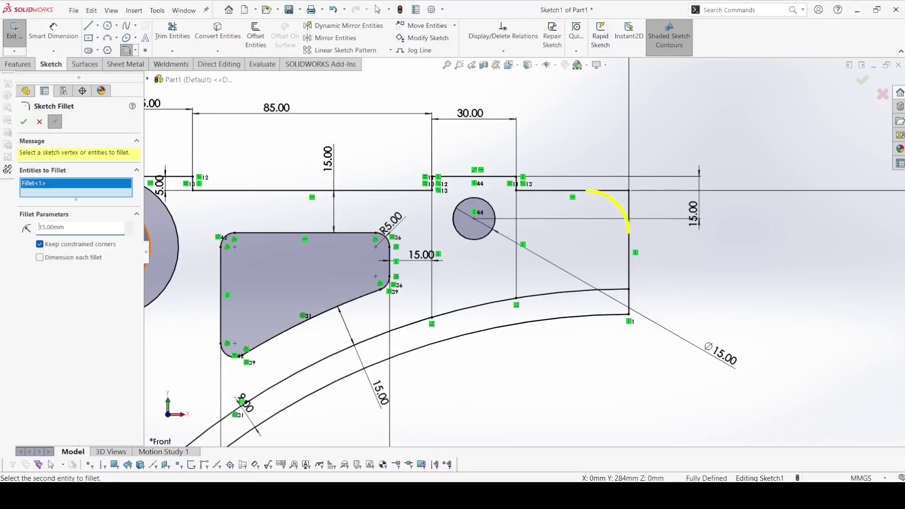
click(23, 123)
Step: Try to add a 5 mm fillet where the 85 mm horizontal edge meets the short step beside the large circles
scroll(696, 332, up, 1)
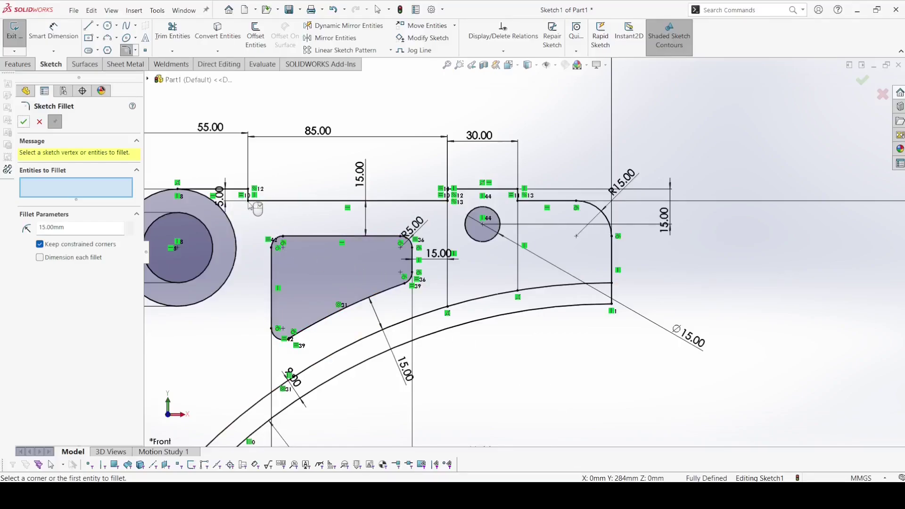
drag(55, 228, 31, 228)
right_click(31, 228)
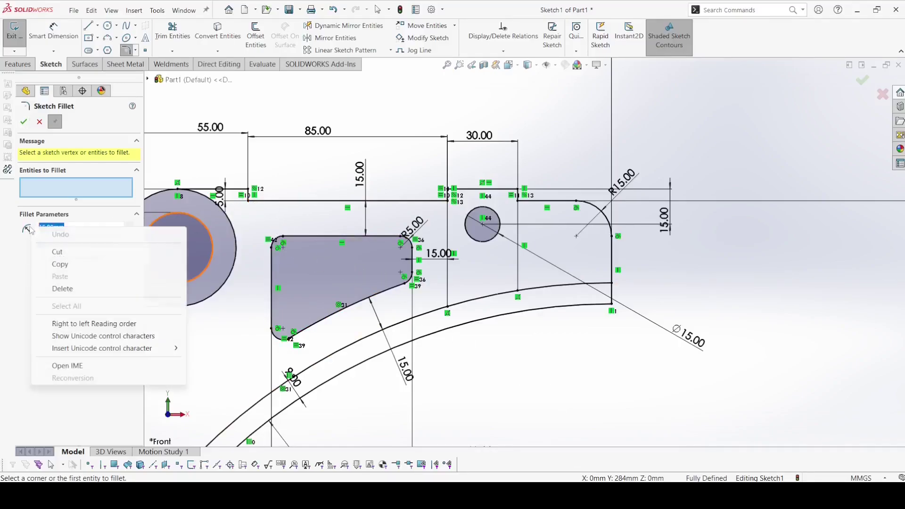
key(Escape)
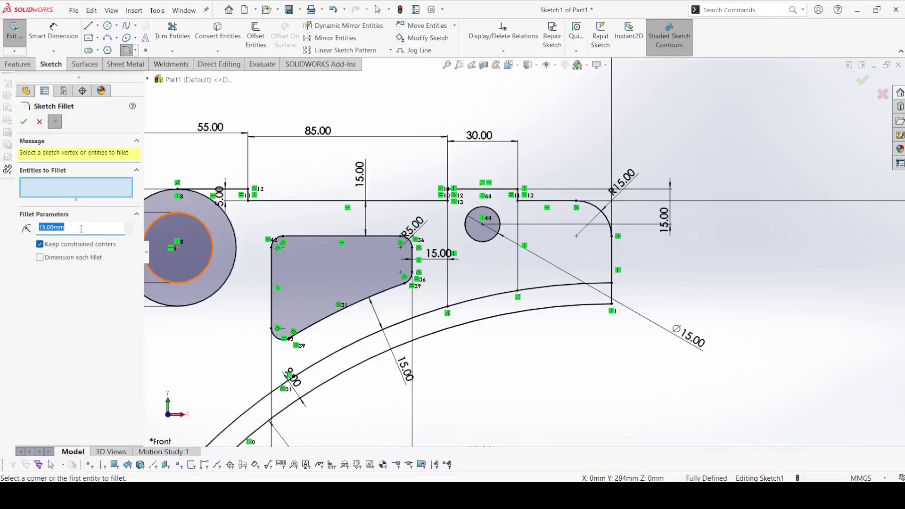
click(249, 202)
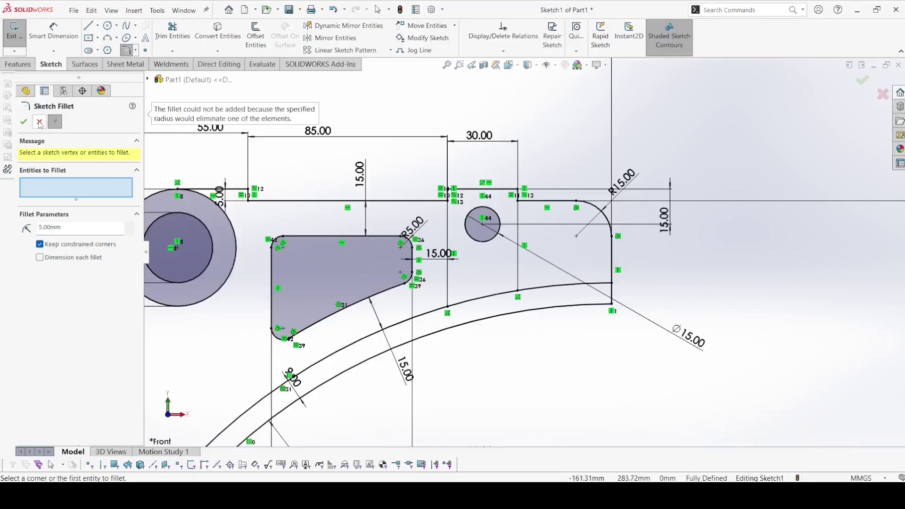
click(39, 122)
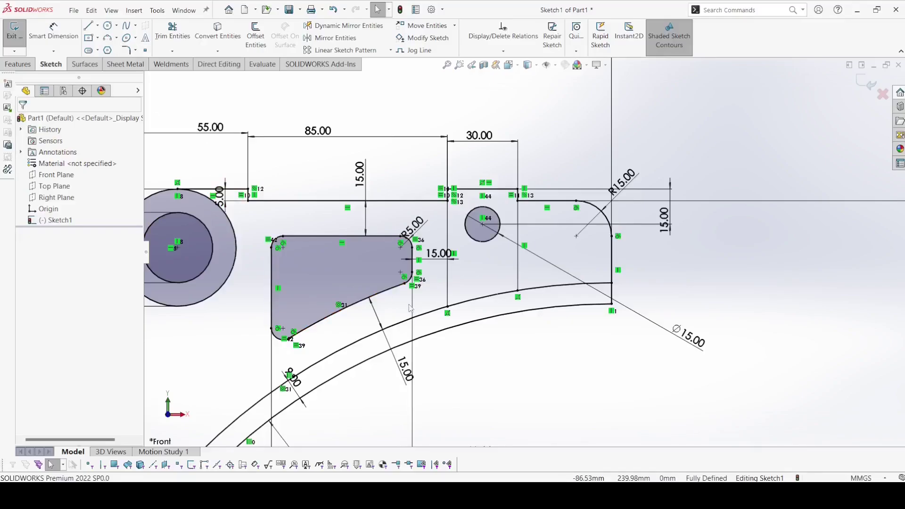
Step: Exit the finished profile sketch and clear the selection
scroll(589, 349, up, 5)
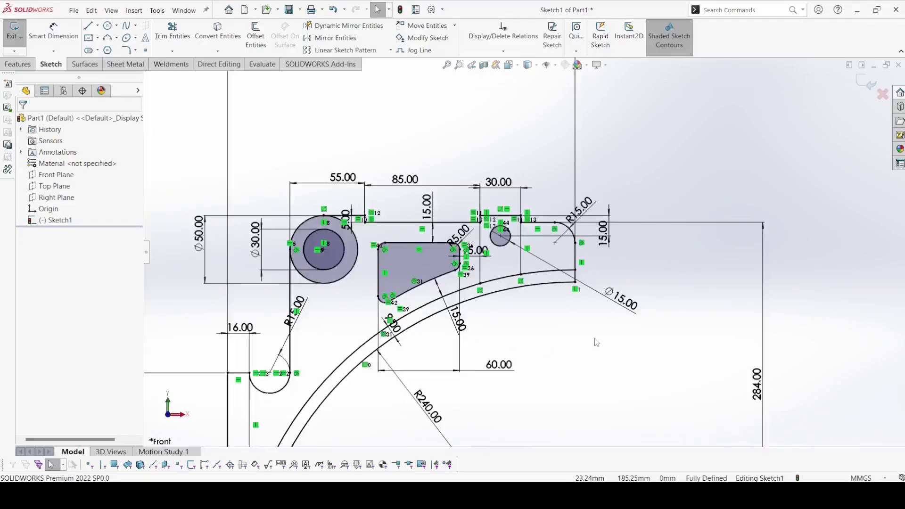
scroll(550, 379, up, 2)
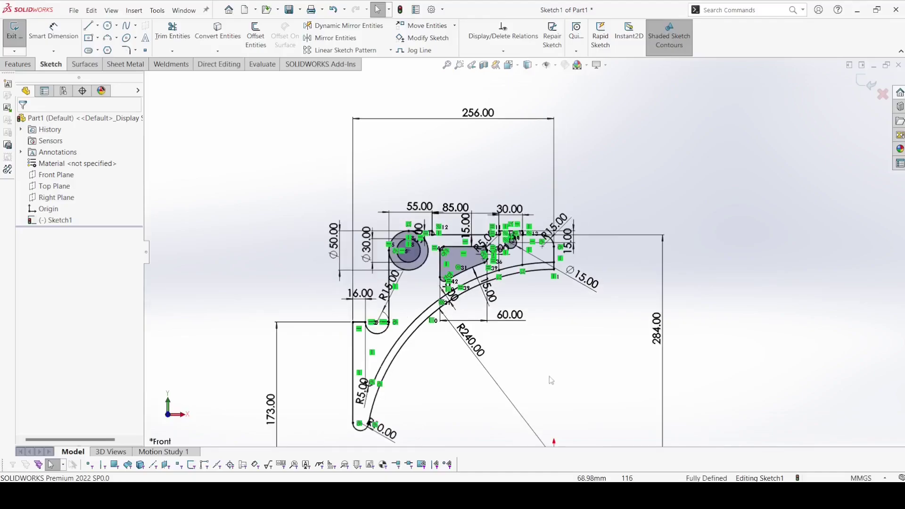
click(14, 31)
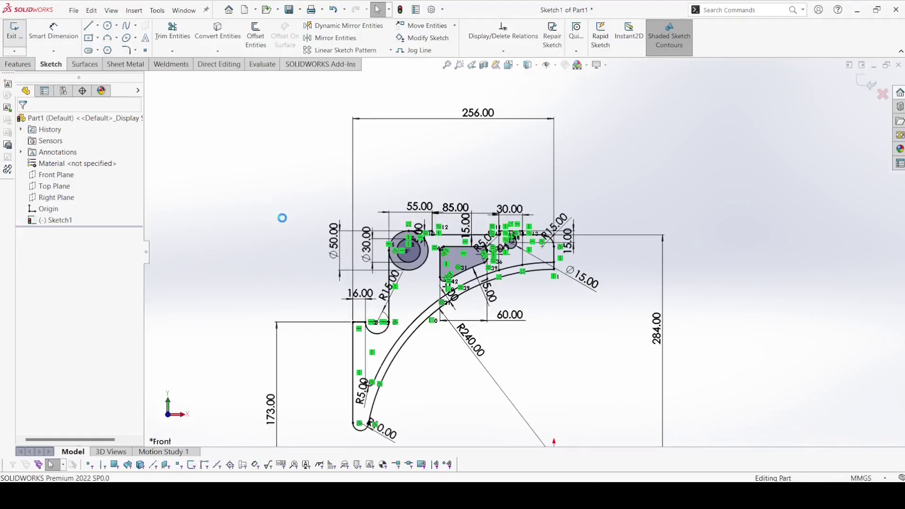
click(281, 221)
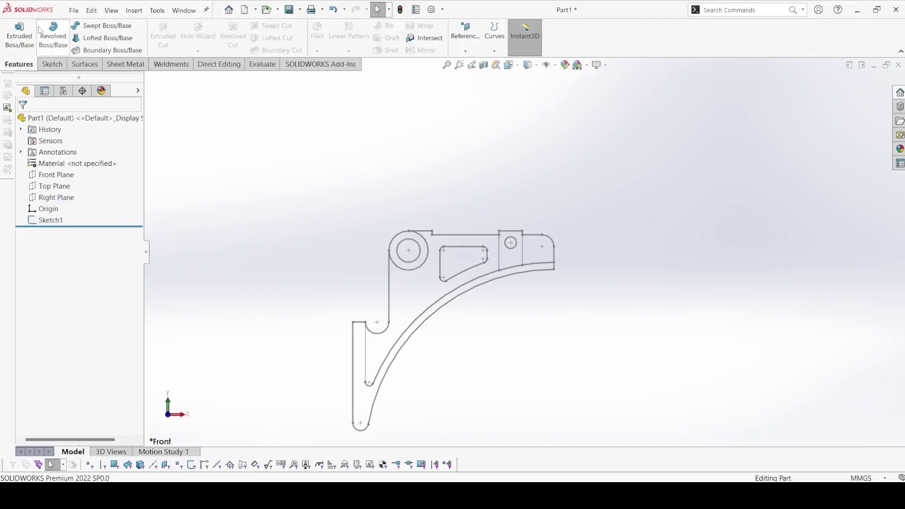
Step: Start a boss extrude using only the closed V-shaped region of the curved band and vertical leg, with Thin Feature off
click(21, 33)
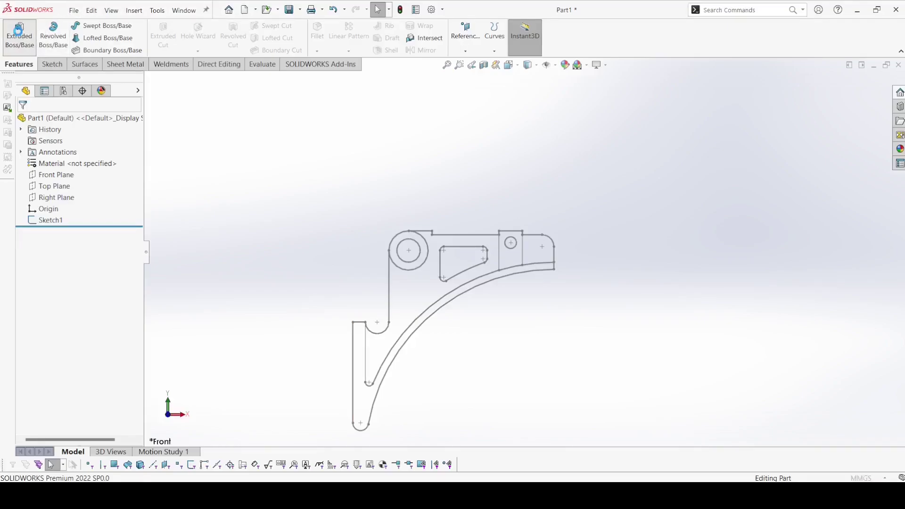
click(372, 421)
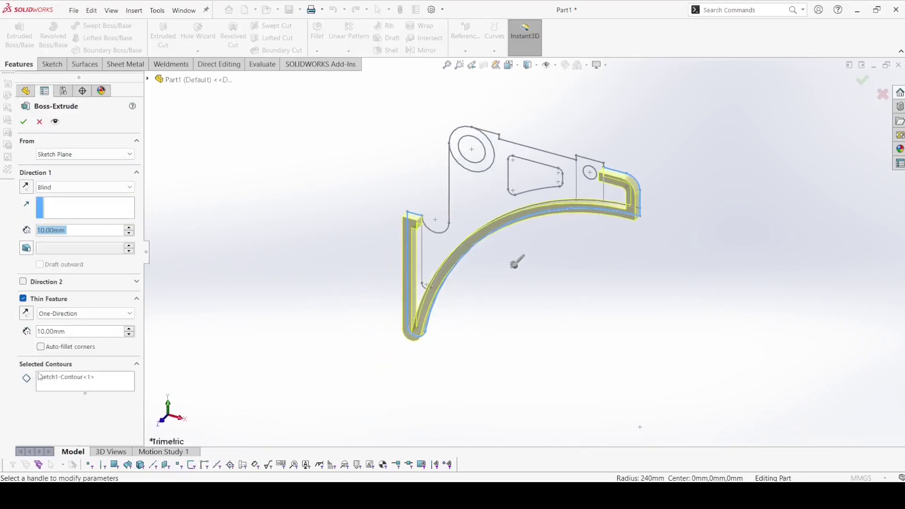
click(66, 377)
right_click(66, 377)
click(75, 386)
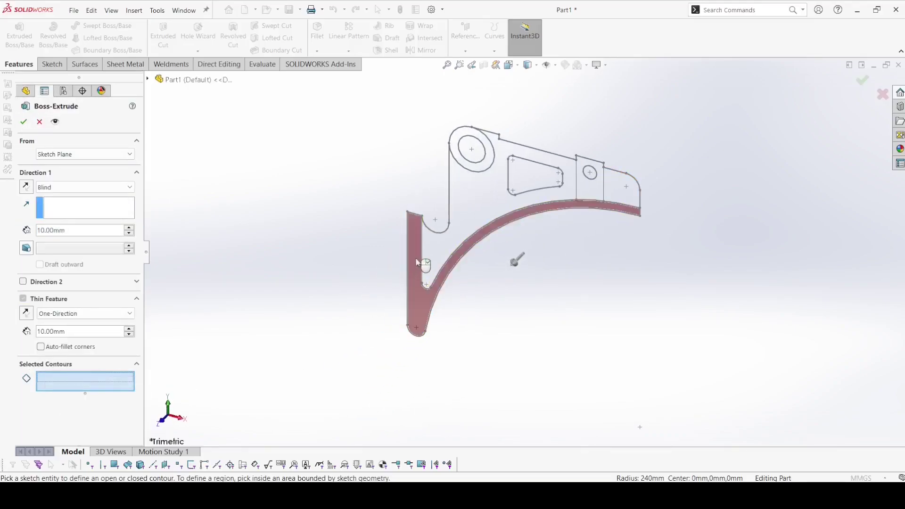
click(416, 267)
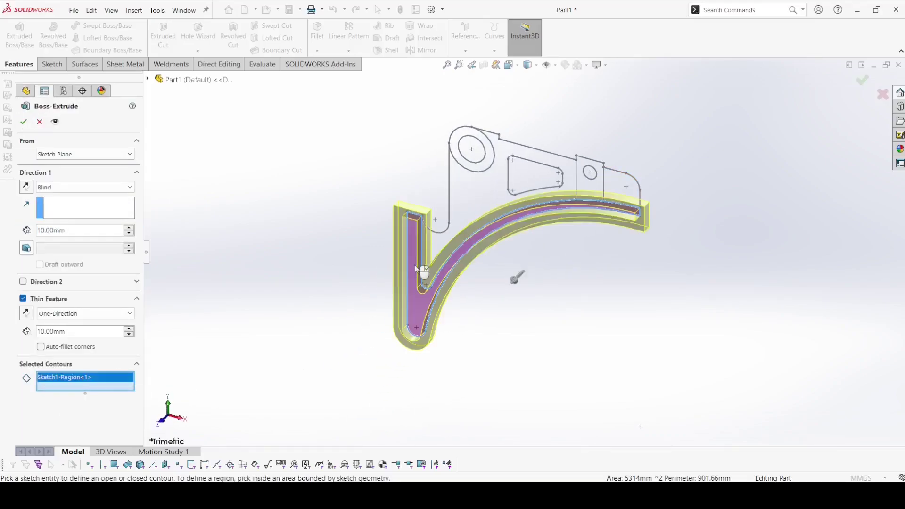
click(23, 298)
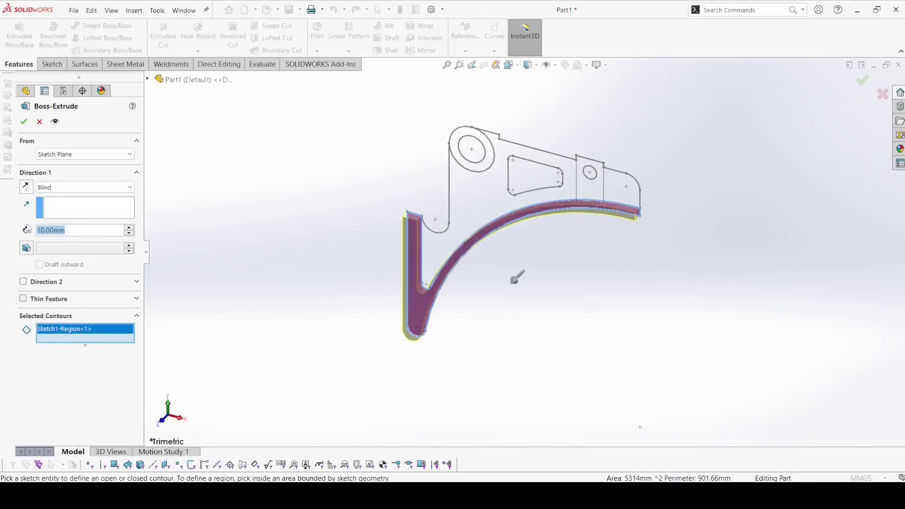
Step: Extrude the V-shaped region 200 mm with the Mid Plane end condition
text(200)
key(Return)
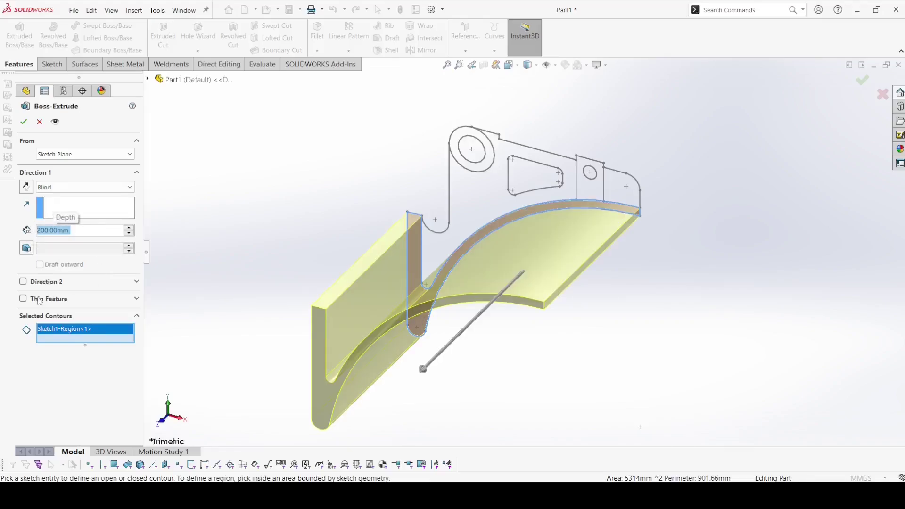
click(71, 186)
click(78, 237)
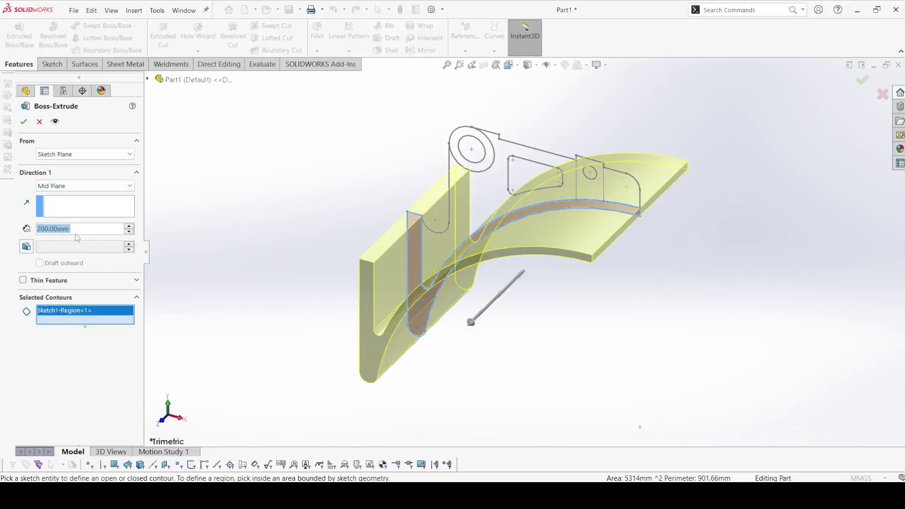
click(24, 121)
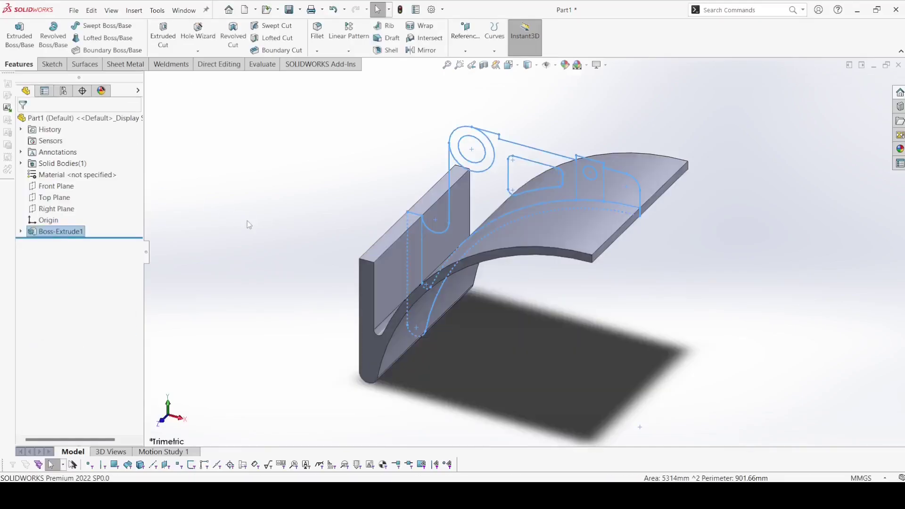
Step: Start a boss extrude from Sketch1 using only the small block region around the small circle
click(19, 35)
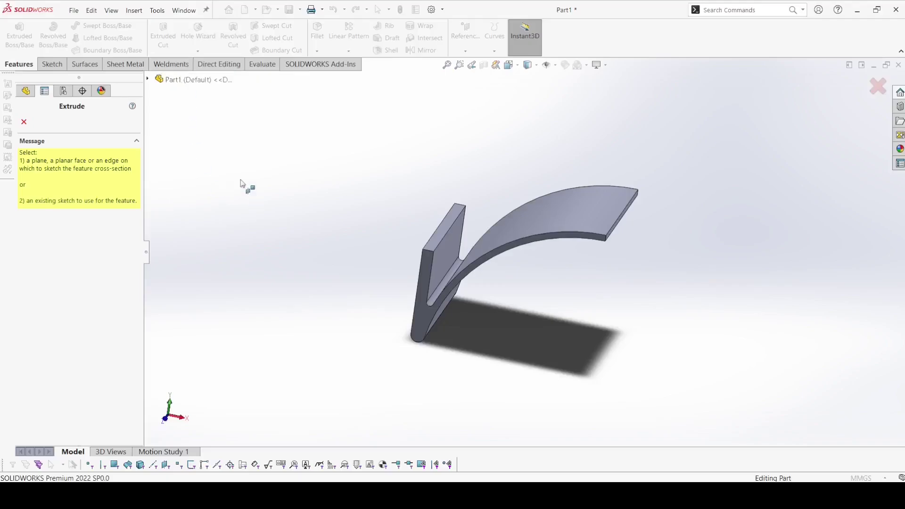
click(148, 79)
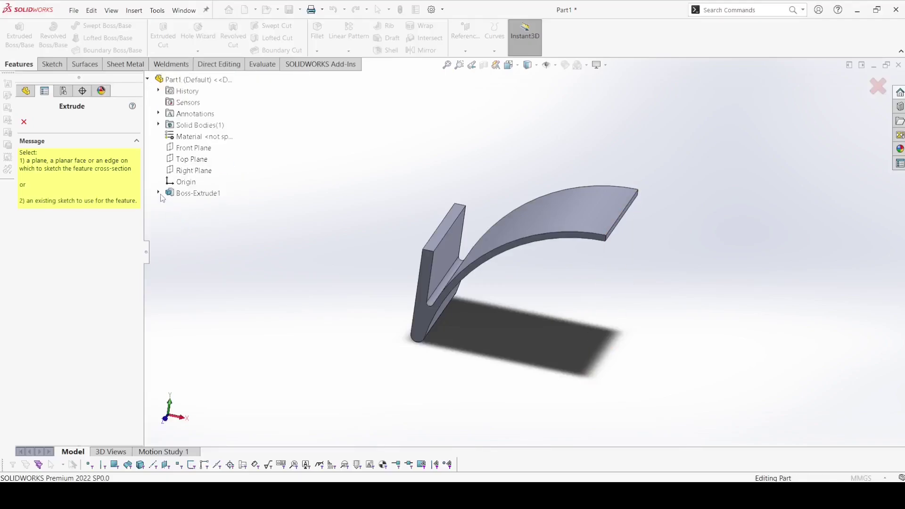
click(158, 193)
click(191, 204)
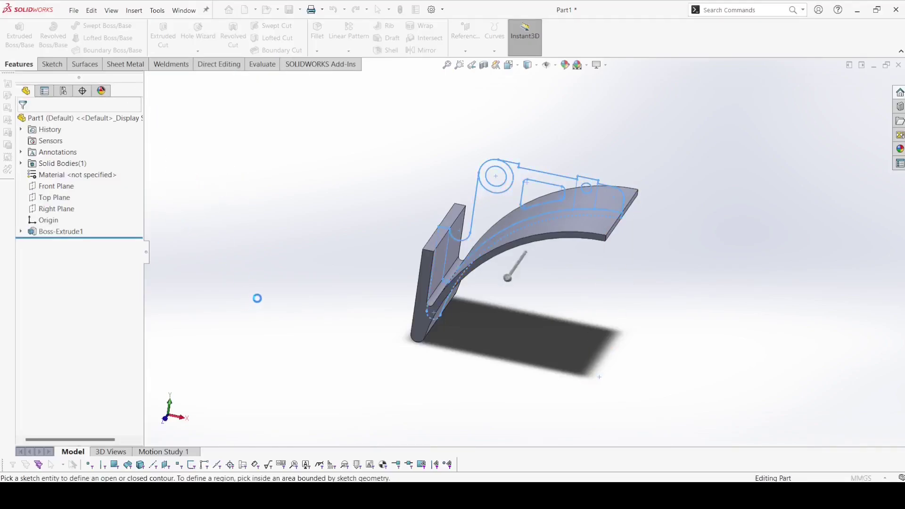
click(587, 198)
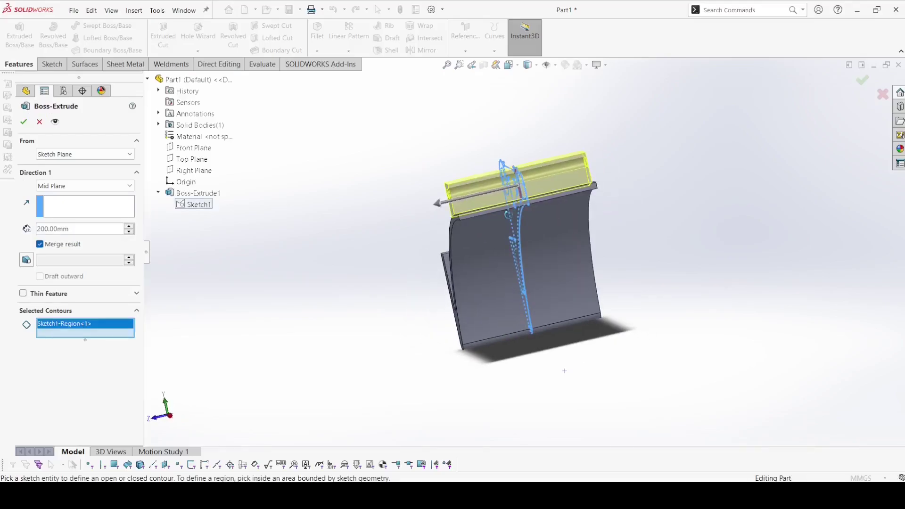
Step: Start the block's extrusion at a 30 mm offset from the sketch plane, keeping the original offset direction
click(82, 155)
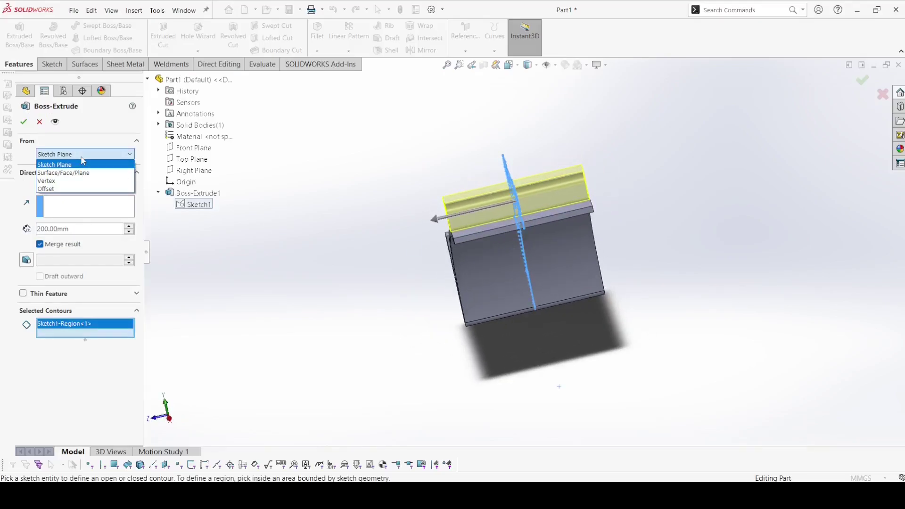
click(89, 189)
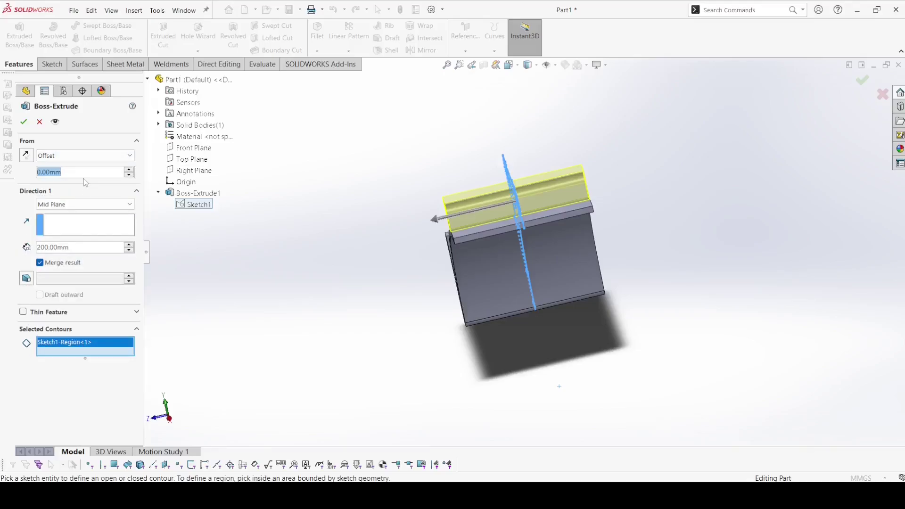
text(30)
key(Return)
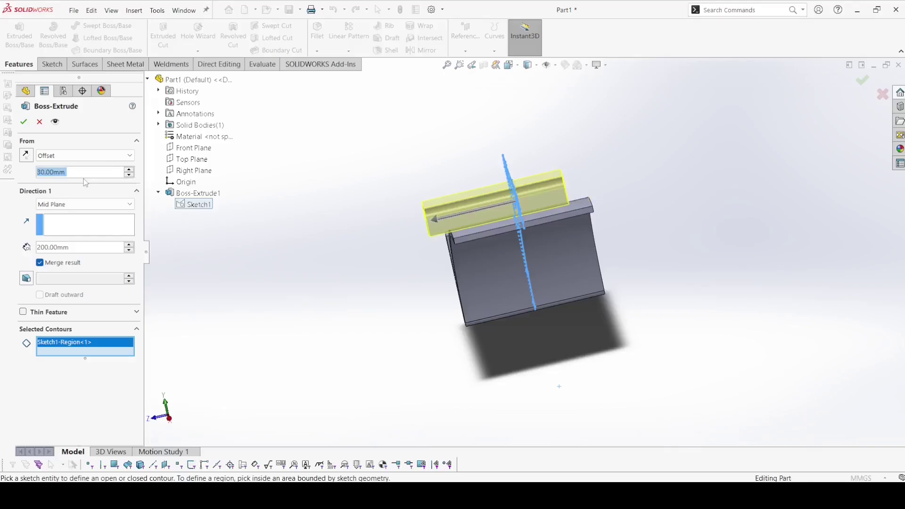
click(27, 155)
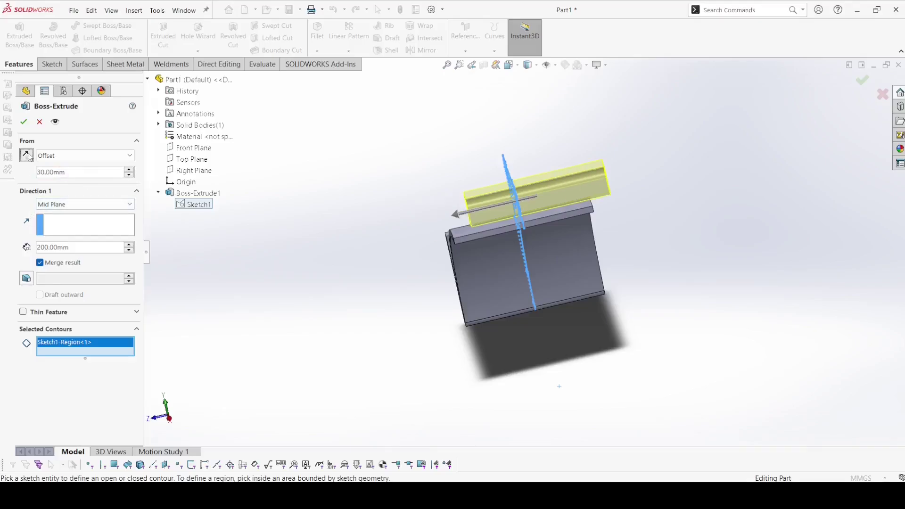
click(30, 160)
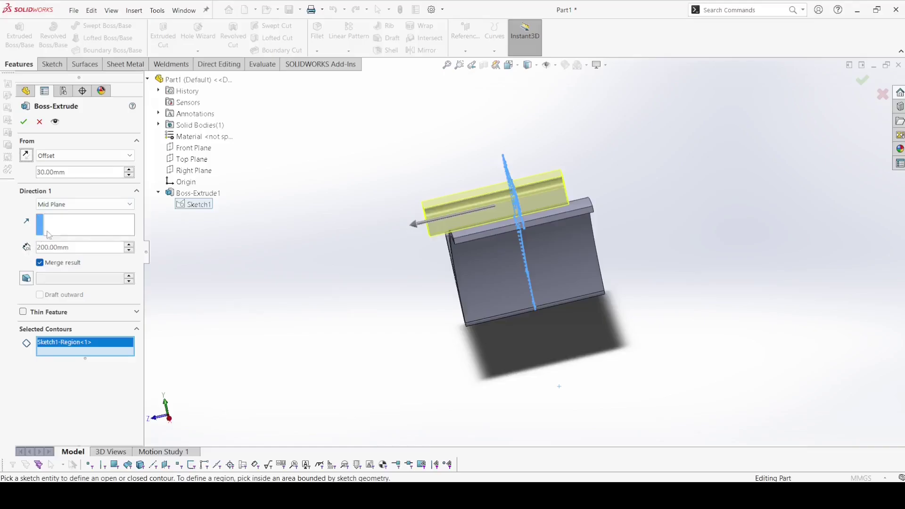
Step: Extrude the small block region 49 mm with the Blind end condition
click(56, 206)
click(55, 207)
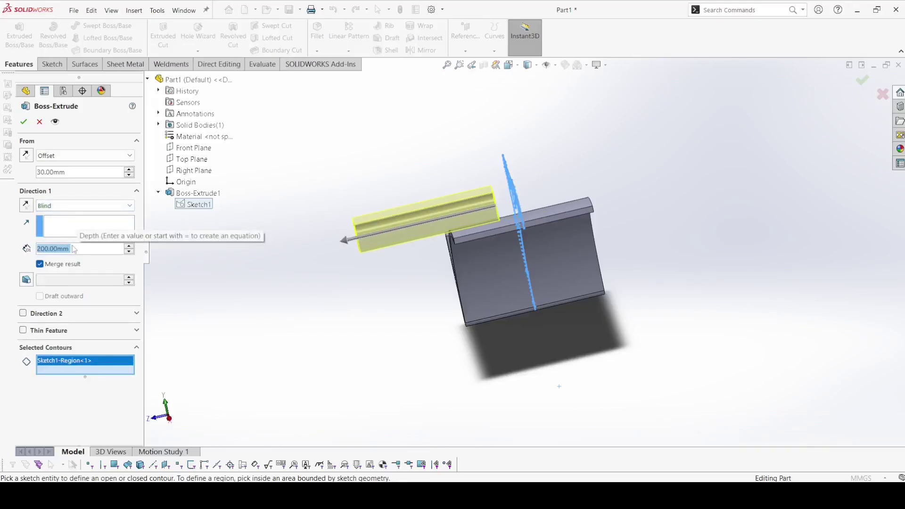
text(49)
key(Return)
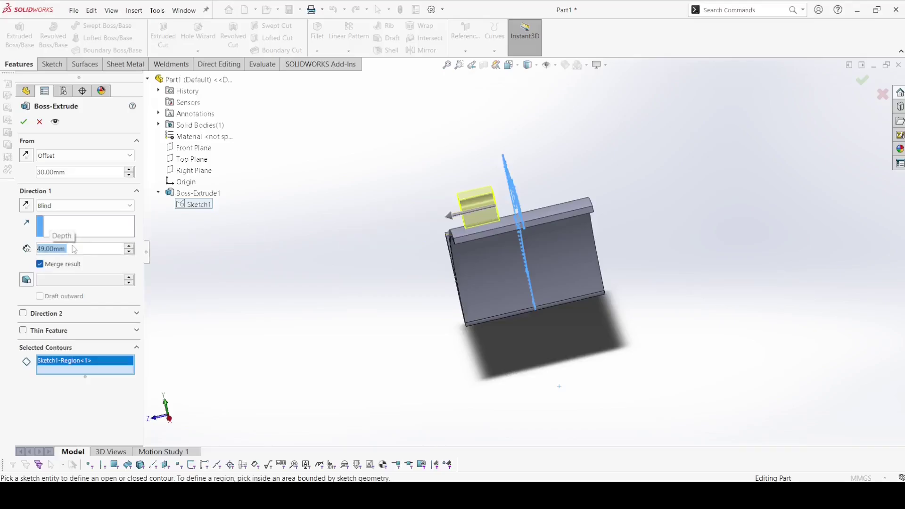
click(23, 122)
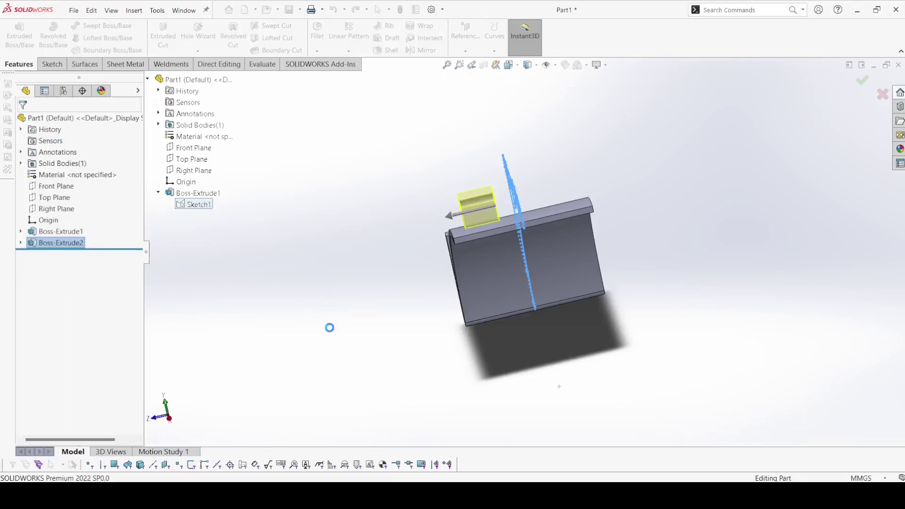
middle_drag(330, 325, 387, 335)
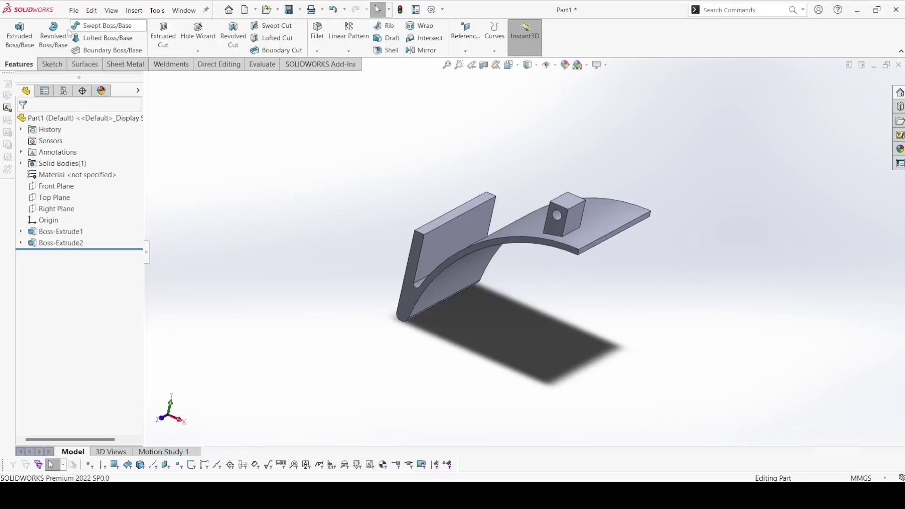
Step: Start another boss extrude that reuses the existing profile sketch
click(19, 35)
click(169, 215)
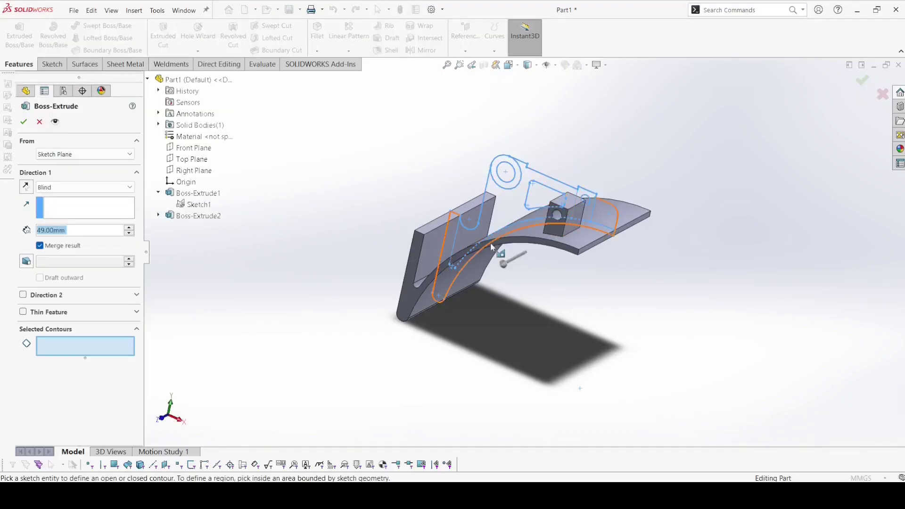
click(516, 226)
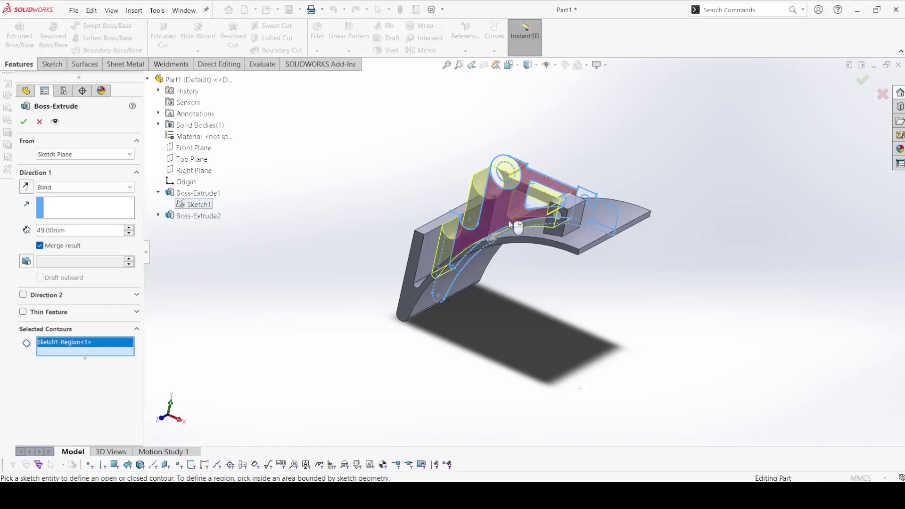
click(512, 166)
middle_drag(512, 166, 514, 209)
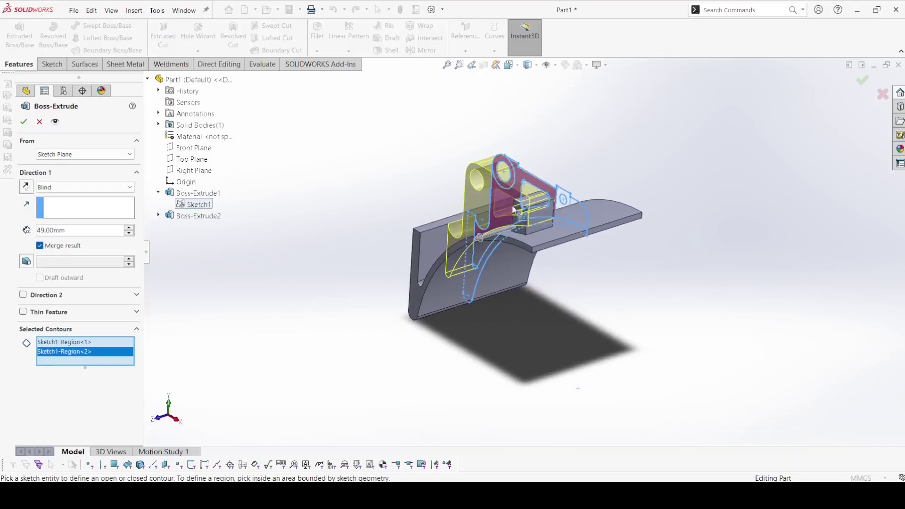
click(514, 180)
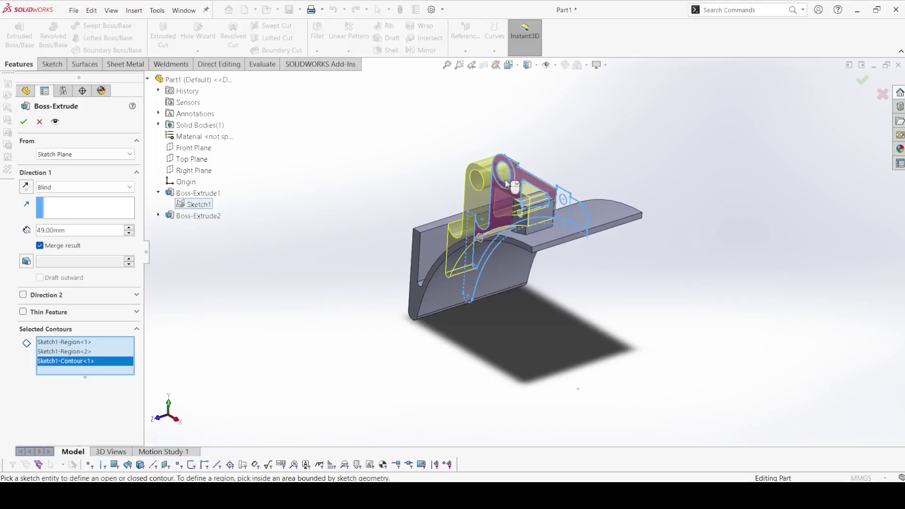
right_click(125, 363)
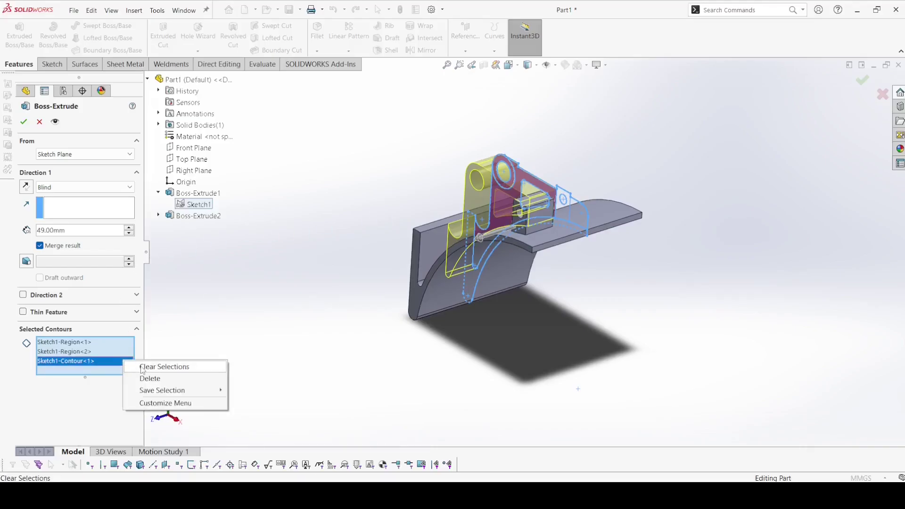
click(136, 377)
right_click(125, 356)
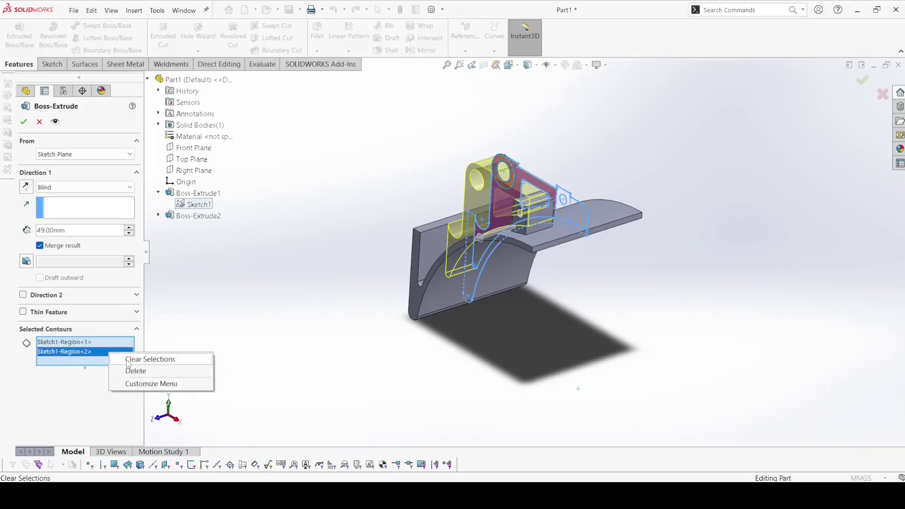
click(126, 360)
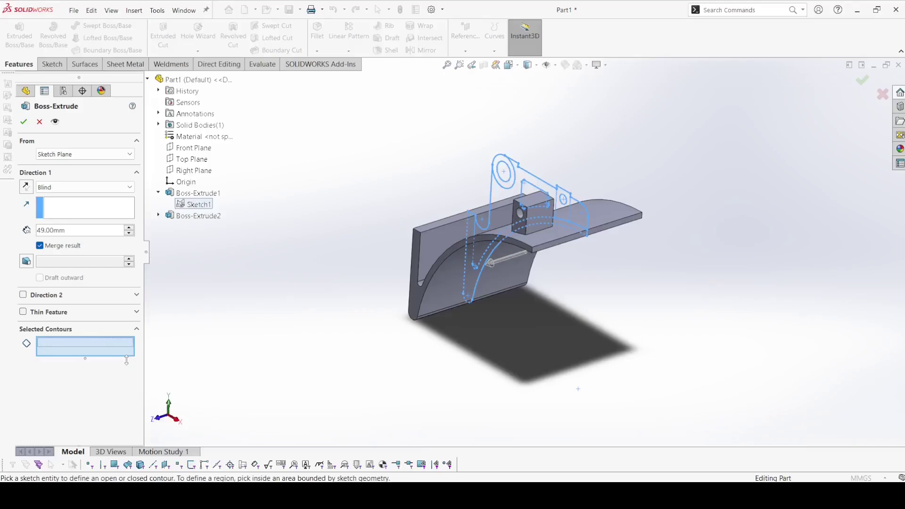
Step: Select the large web region beside the big circles and the rounded end region beyond the block as the extrude contours
click(538, 187)
click(575, 221)
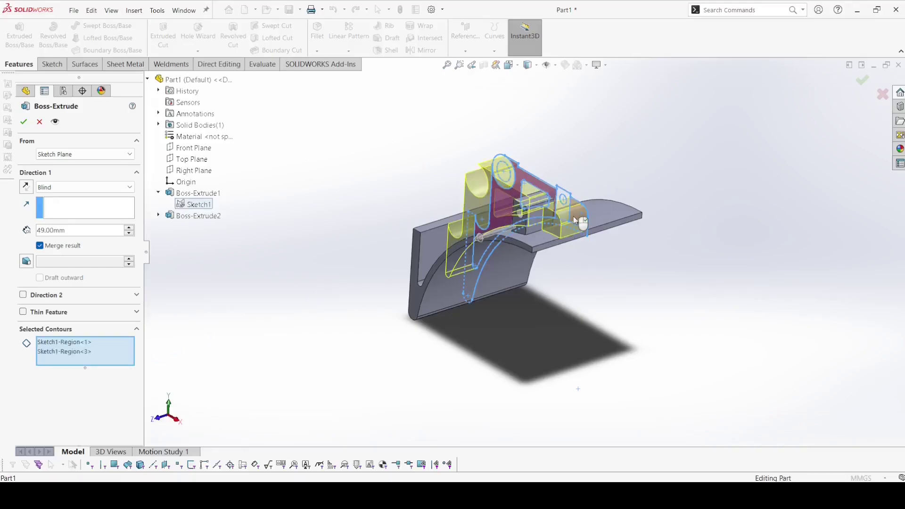
middle_drag(566, 271, 471, 276)
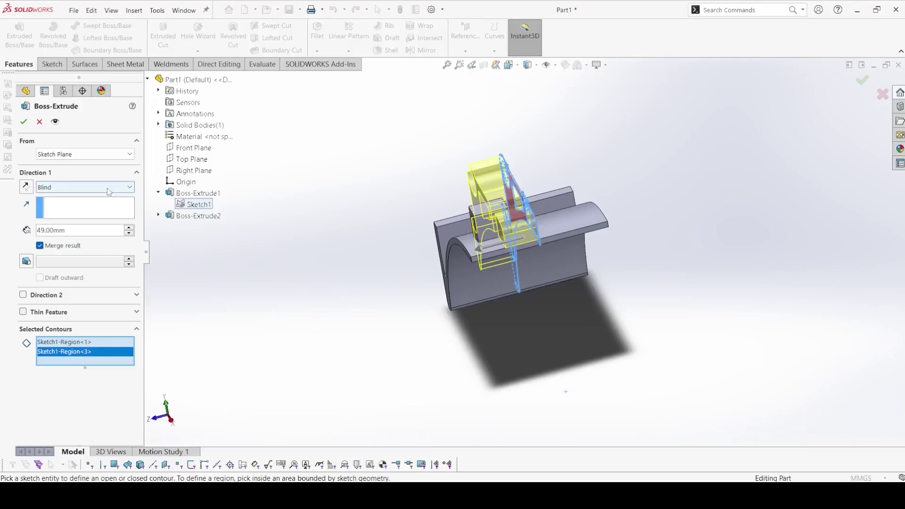
Step: Start the web extrusion at an offset of (92/2)+8 mm from the sketch plane
click(97, 155)
click(94, 183)
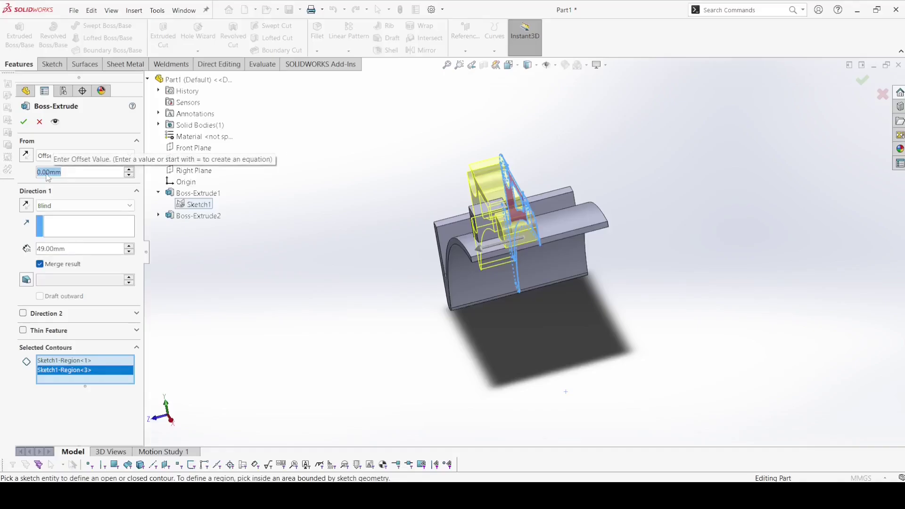
text((9)
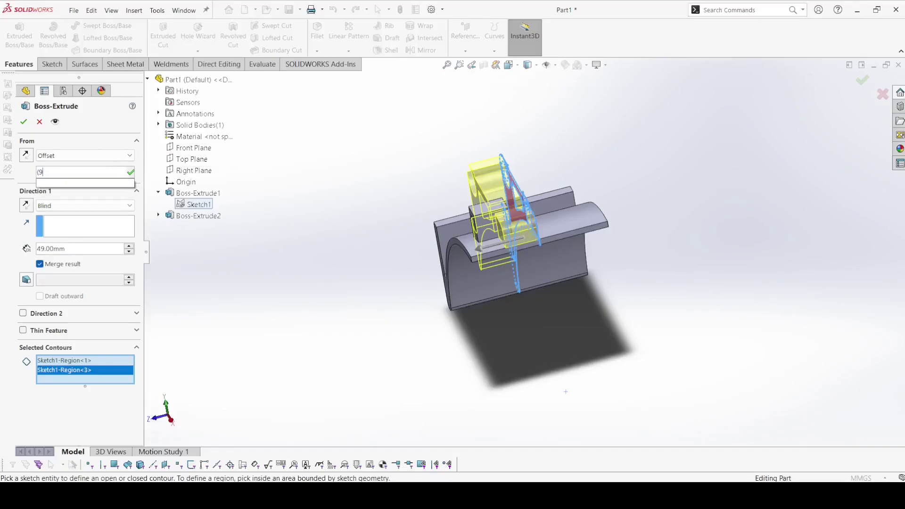
text(2/2))
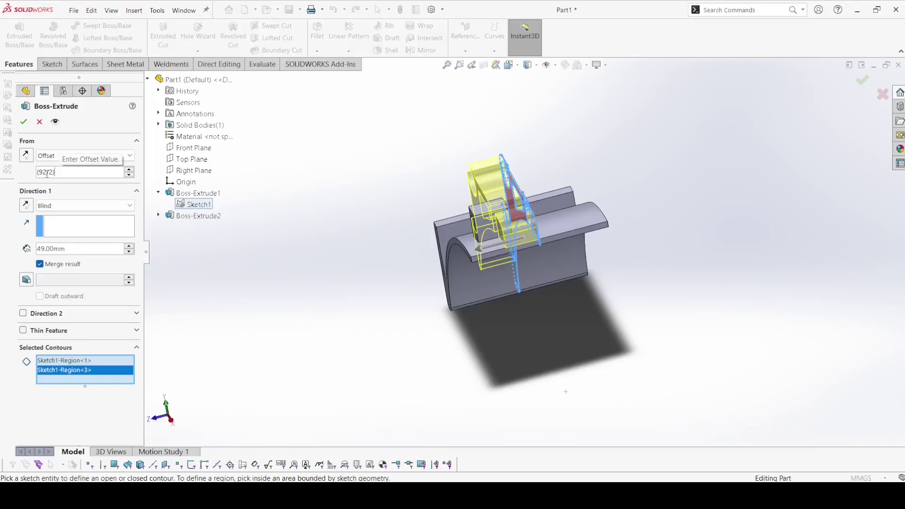
text(+8)
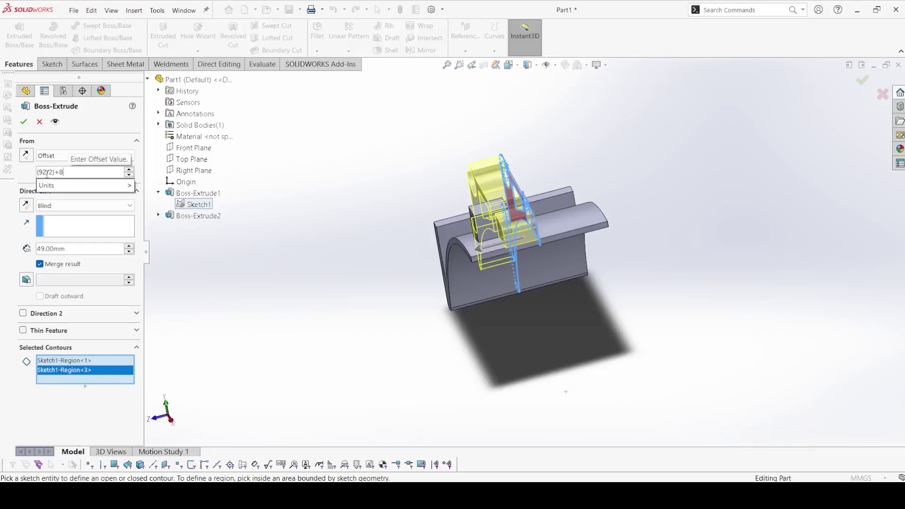
key(Return)
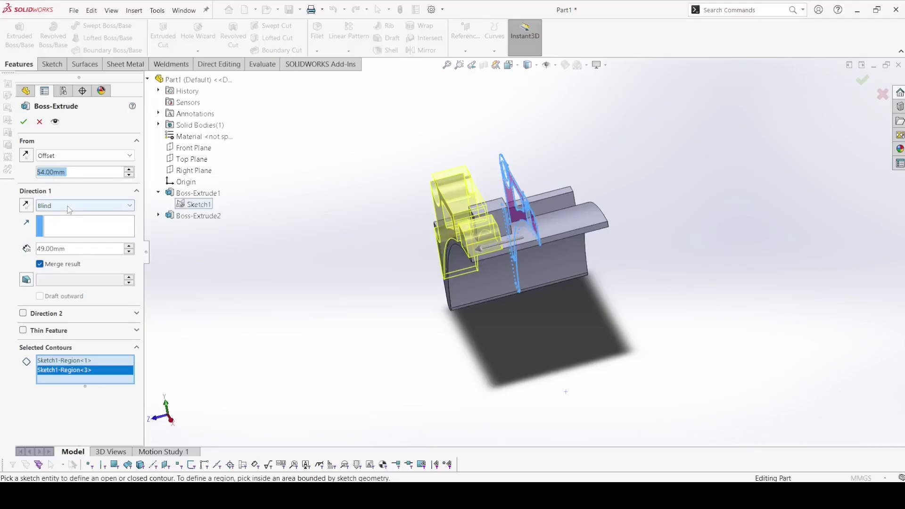
Step: Extrude the web and rounded end regions to a Blind depth of 70-(92/2)-8 mm
click(66, 249)
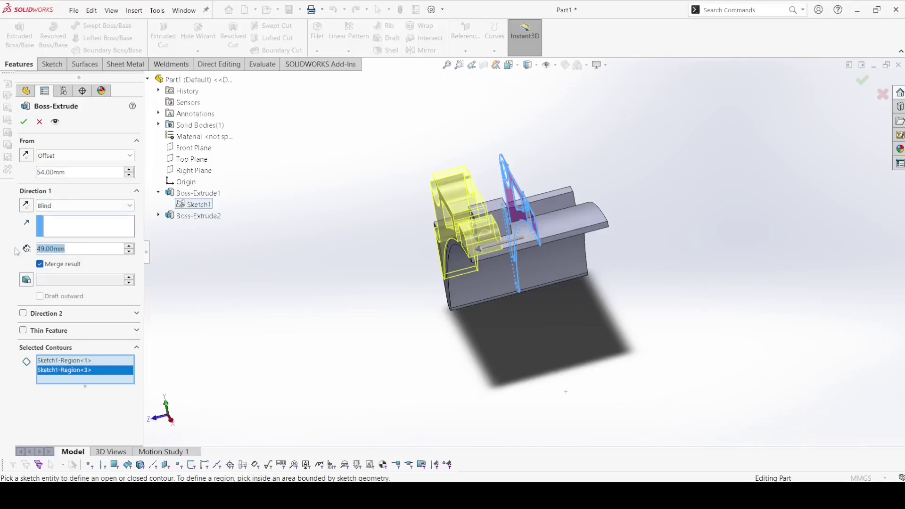
text(70)
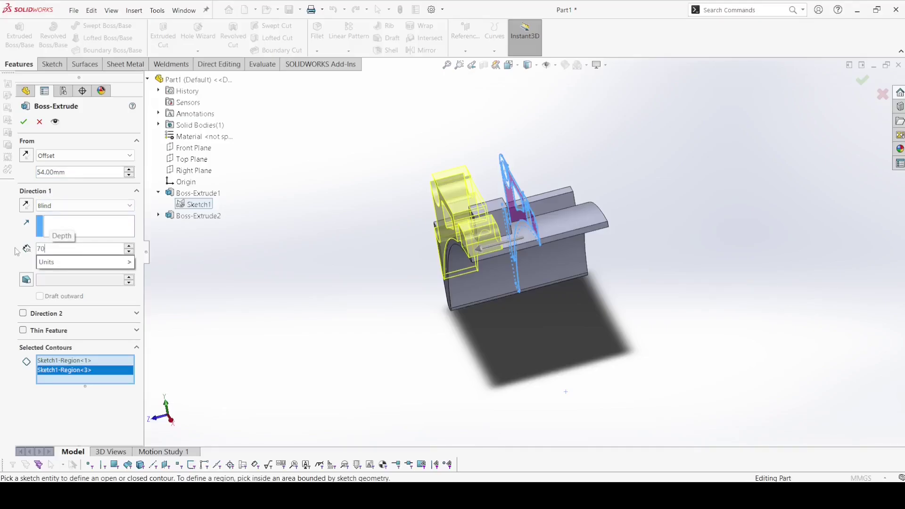
text(-()
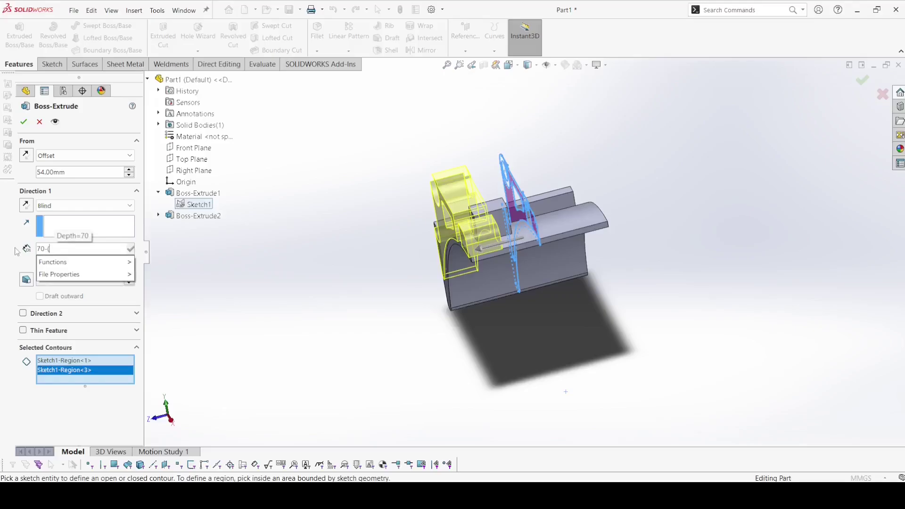
text(92/2)
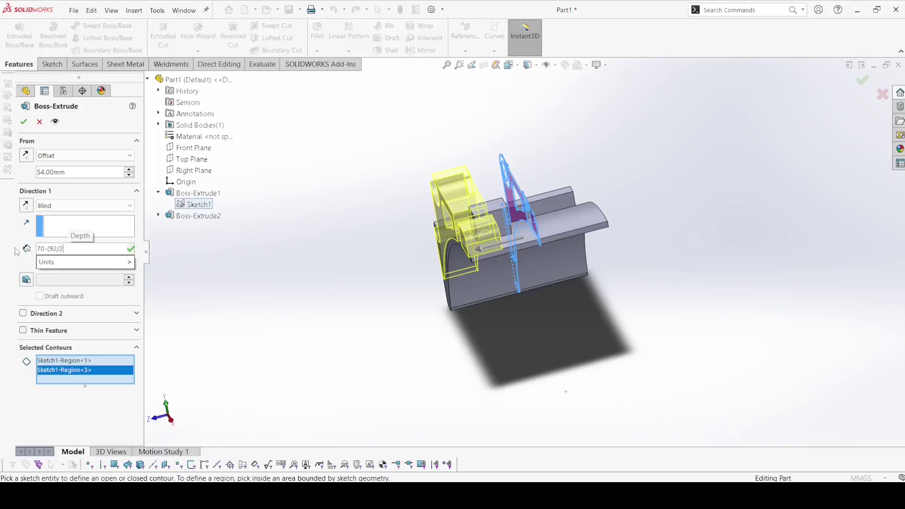
text()-8)
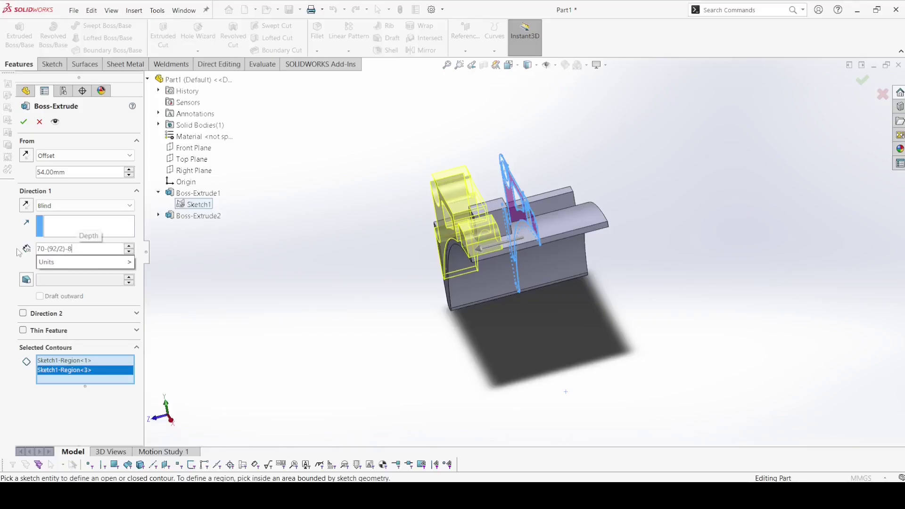
key(Return)
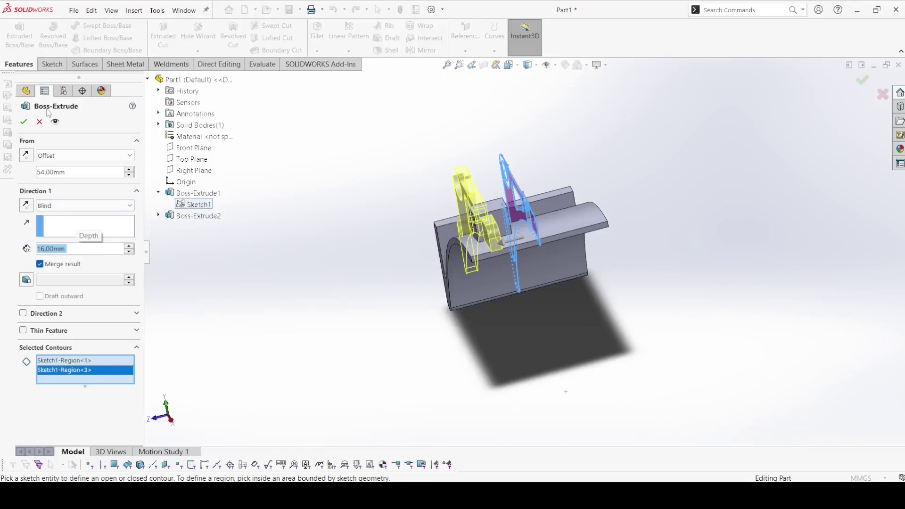
click(23, 121)
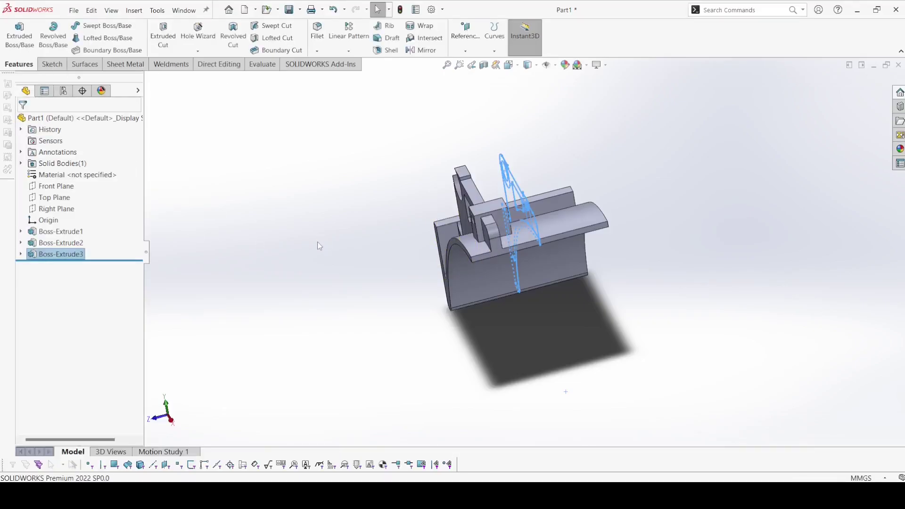
Step: Start another boss extrude from the shared profile sketch and select the ring region between the two big circles as its contour
middle_drag(313, 244, 351, 234)
click(19, 36)
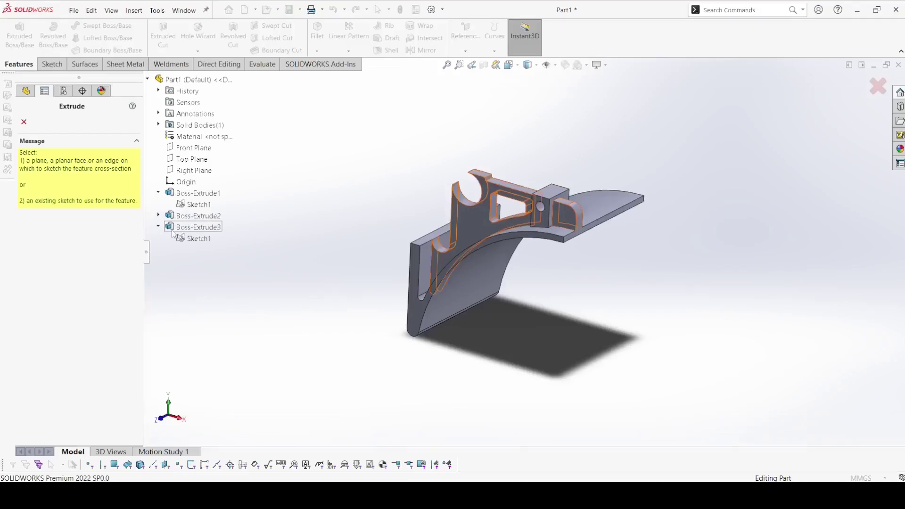
click(196, 238)
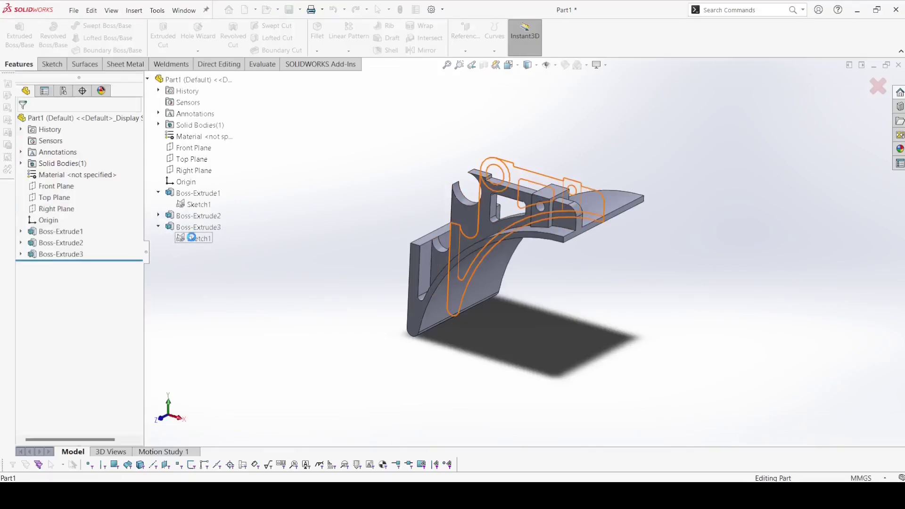
click(505, 171)
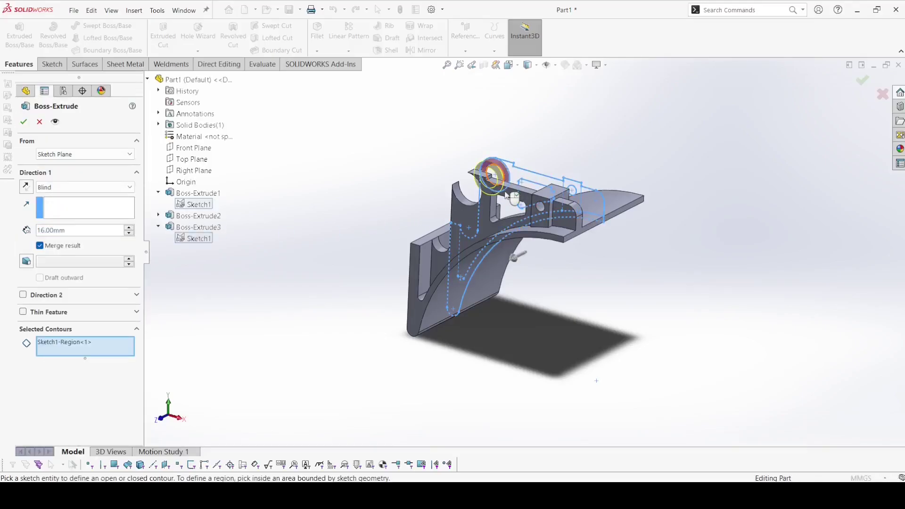
Step: Extrude the ring region as a Mid Plane boss with a depth of 60+49+49 mm
click(67, 189)
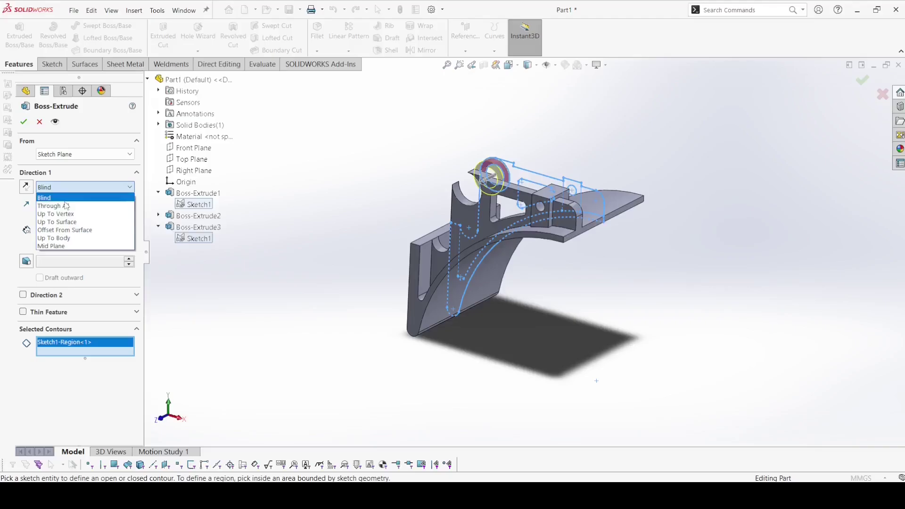
click(62, 246)
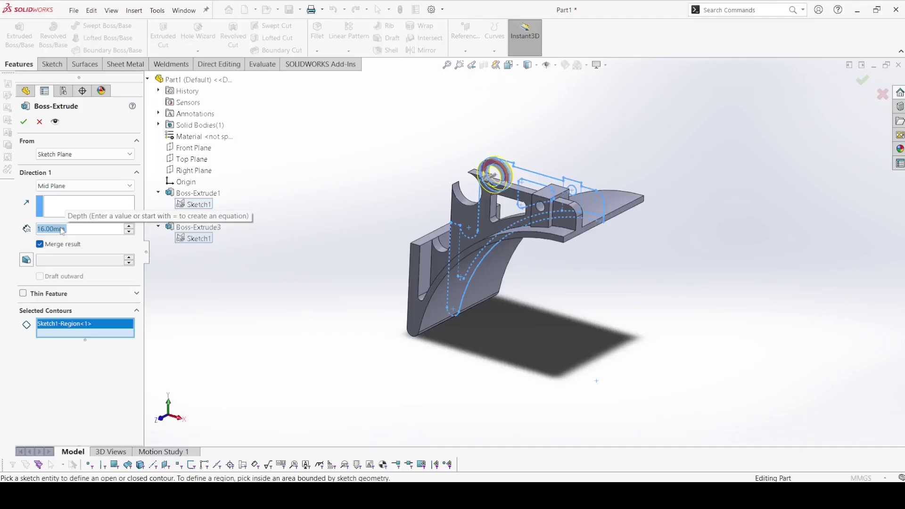
text(60+49+49)
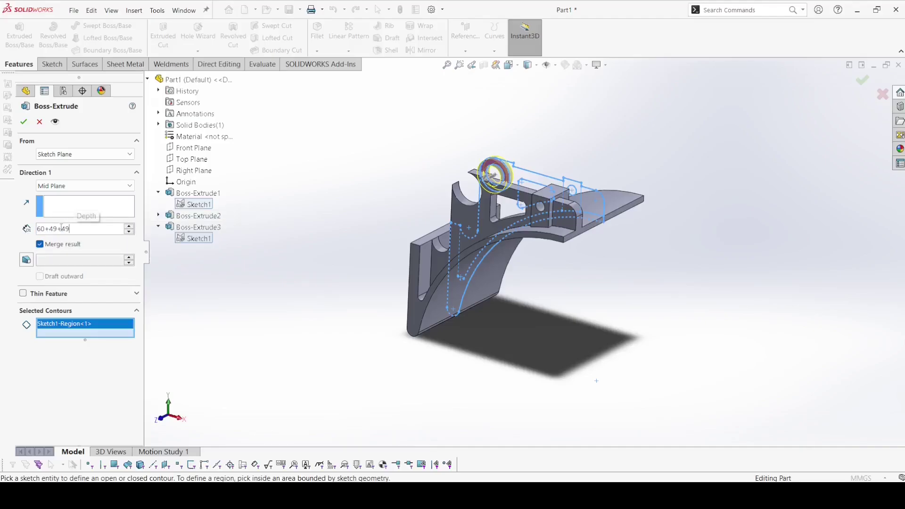
key(Return)
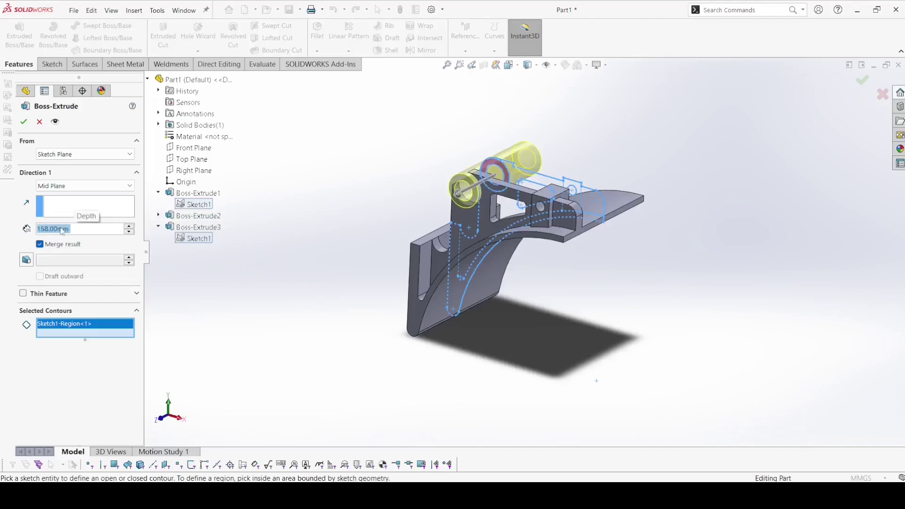
click(23, 123)
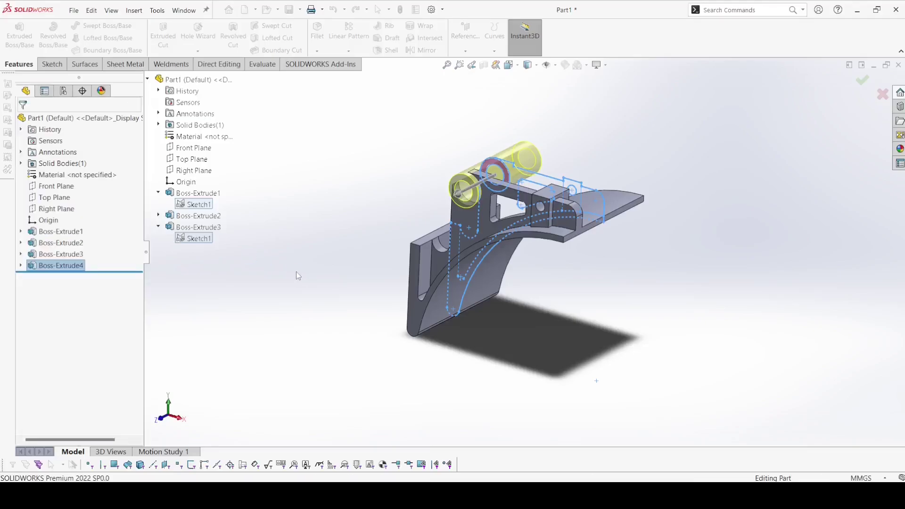
Step: Mirror the block and web extrusions, Boss-Extrude2 and Boss-Extrude3, about the Front Plane
middle_drag(313, 272, 276, 162)
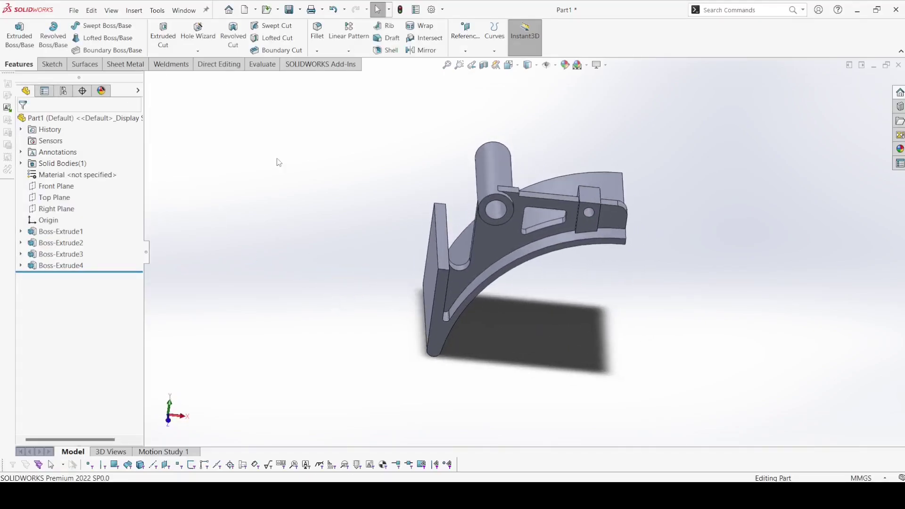
click(421, 49)
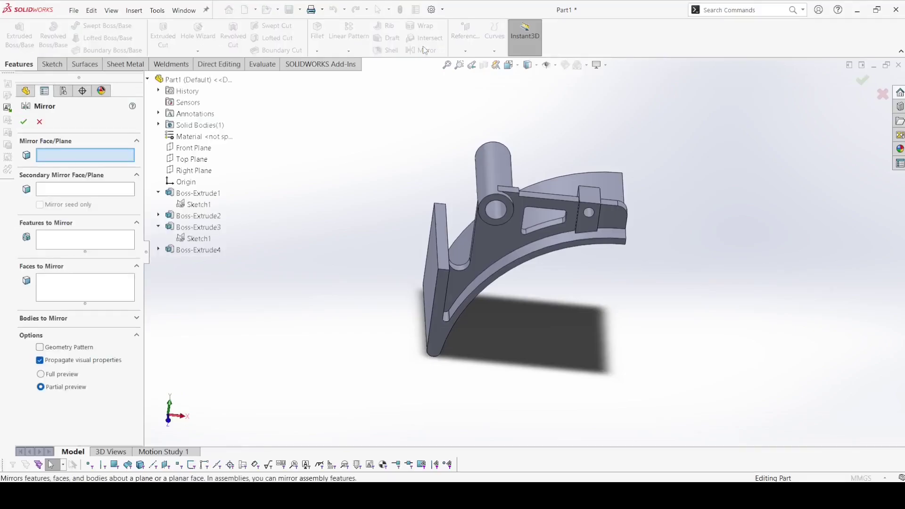
click(190, 148)
click(109, 238)
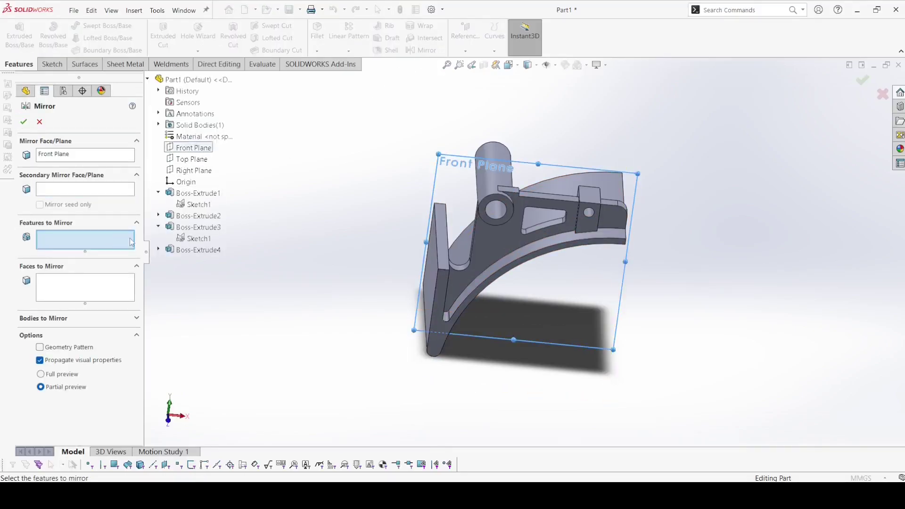
click(199, 216)
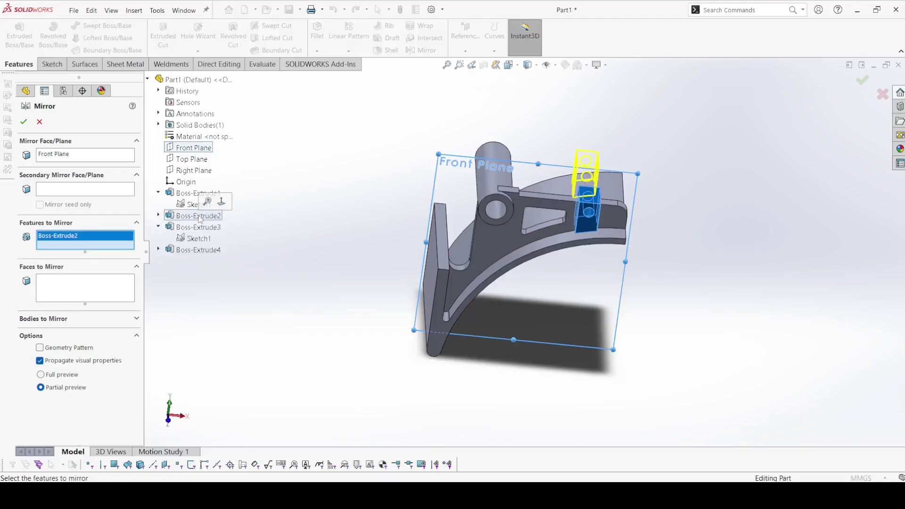
click(198, 227)
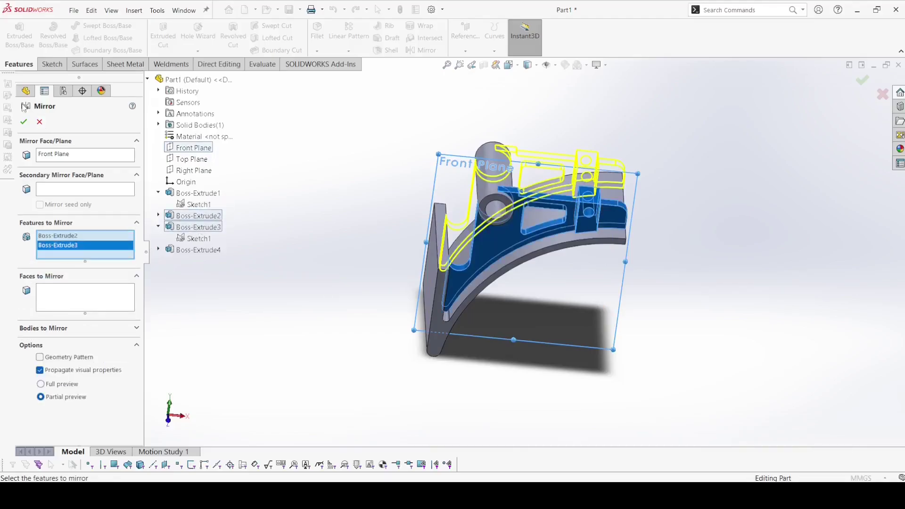
click(25, 121)
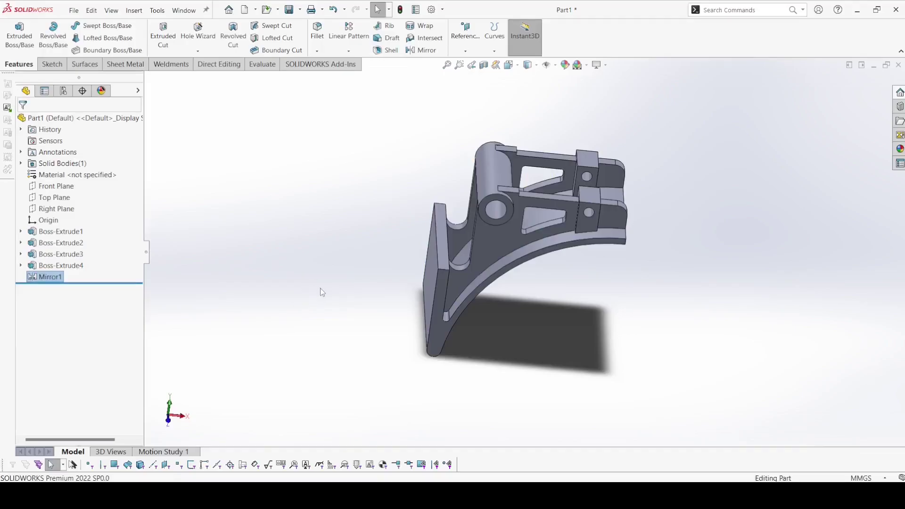
Step: Start a sketch on the plate's flat outer face and draw a center rectangle about 93 mm wide in its middle
middle_drag(274, 263, 379, 349)
click(440, 290)
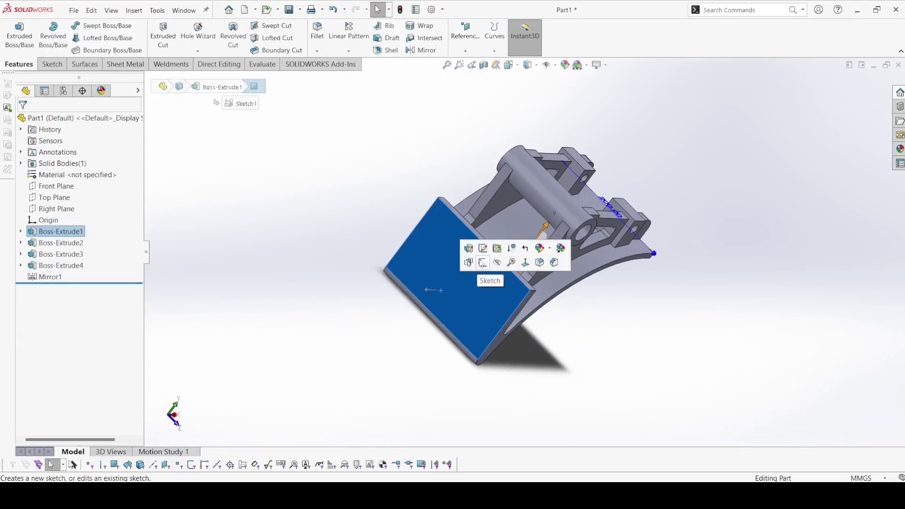
click(481, 263)
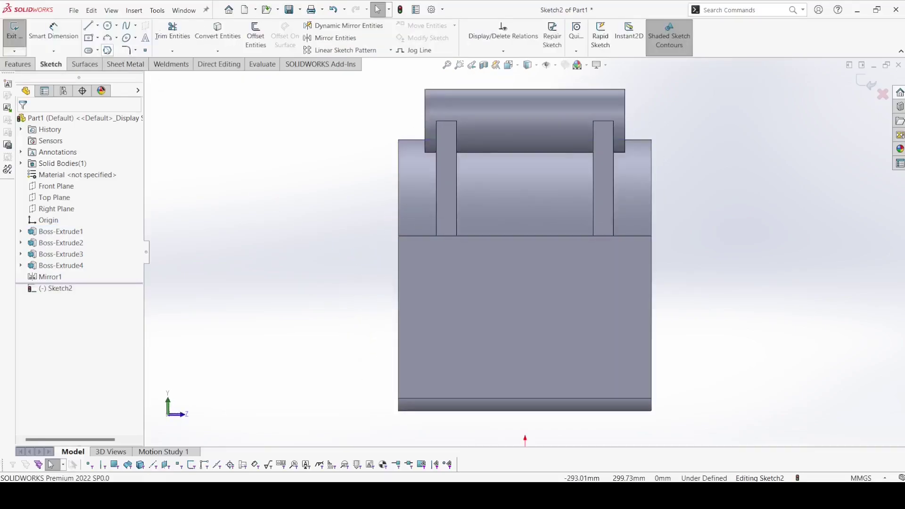
click(92, 41)
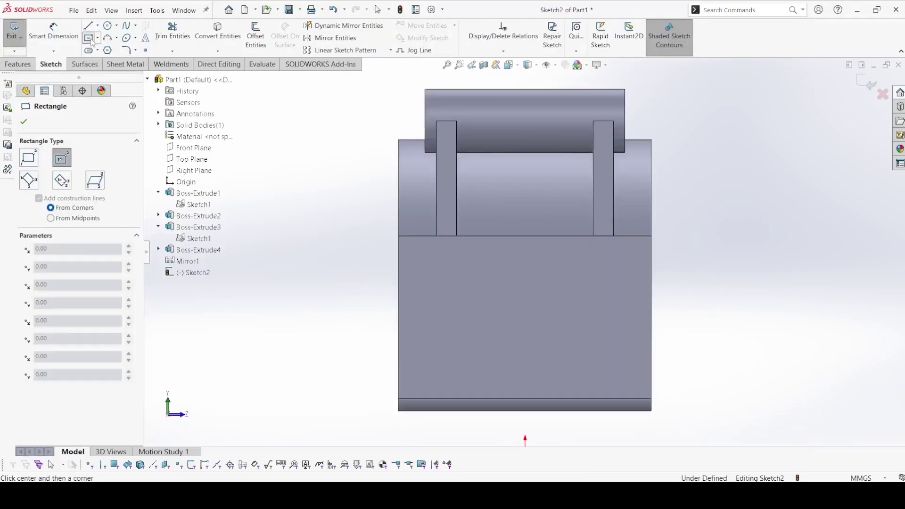
click(525, 313)
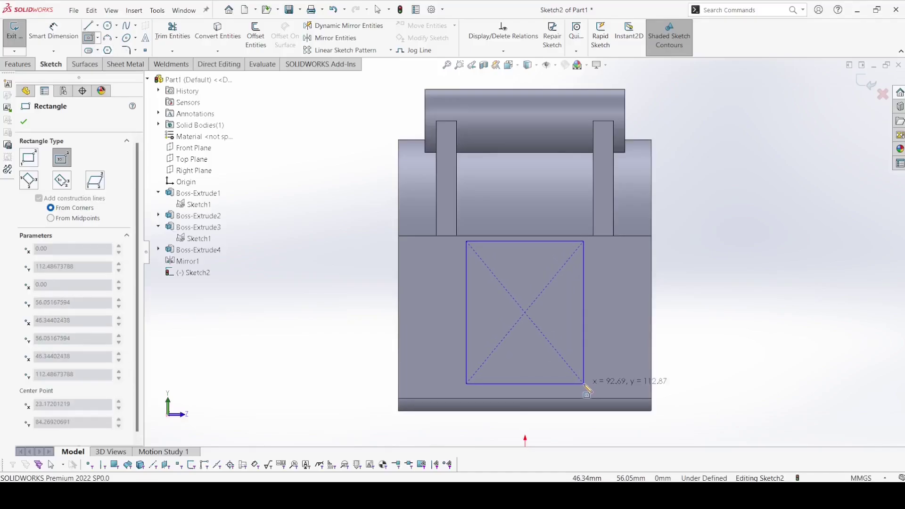
click(584, 380)
right_click(583, 345)
click(612, 388)
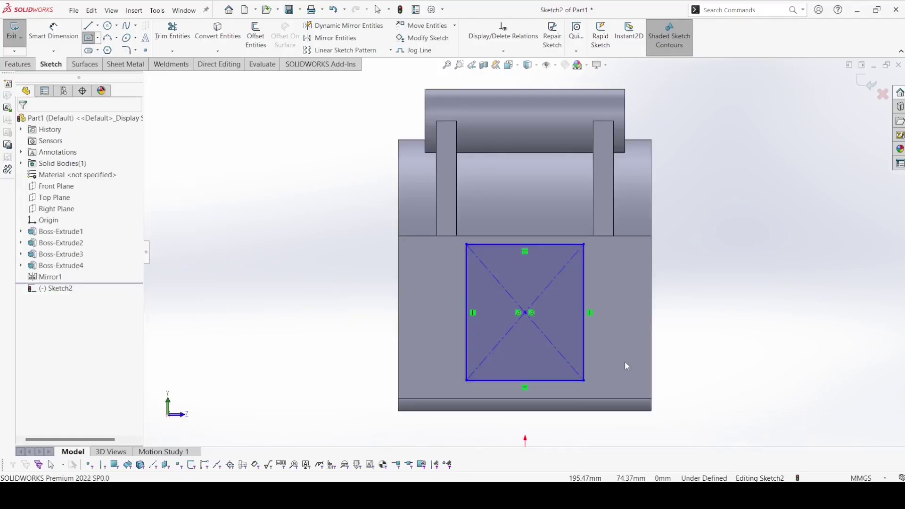
Step: Make the rectangle's lower side collinear with the lower edge of the flat face
click(559, 380)
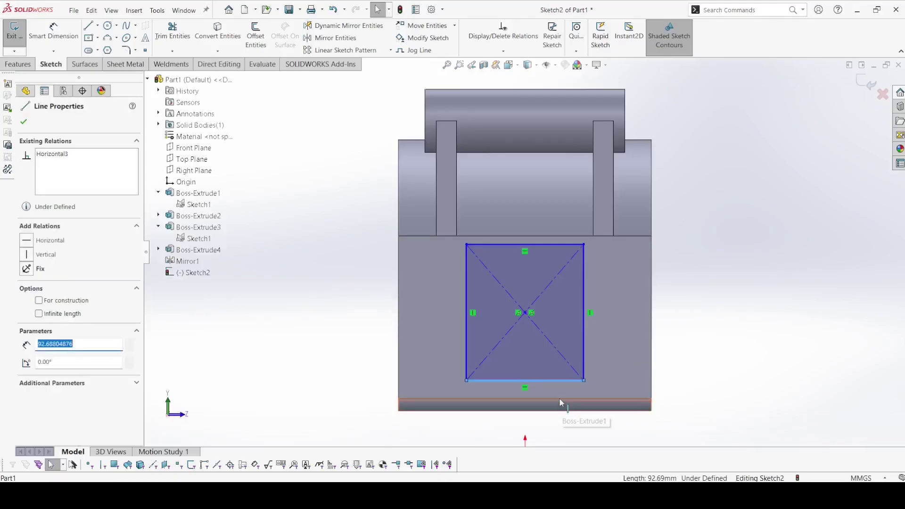
ctrl+click(559, 400)
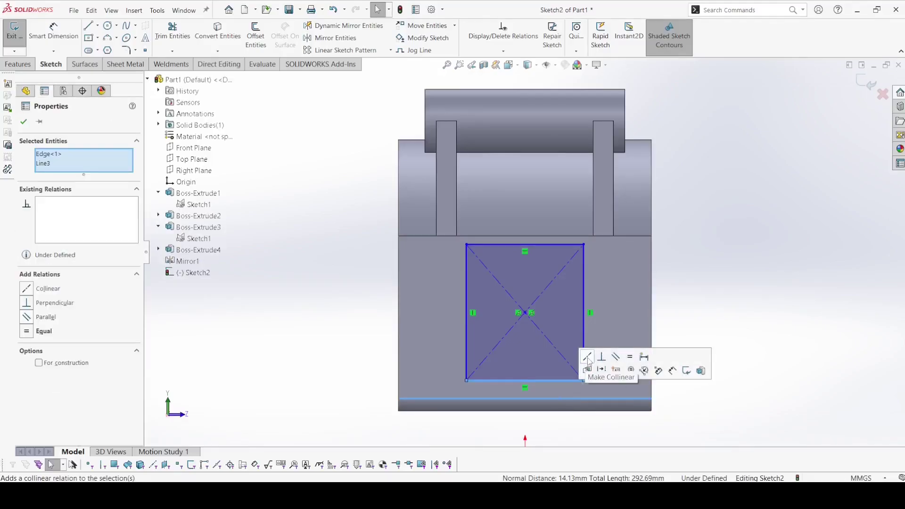
click(586, 356)
key(Escape)
Step: Dimension the rectangle's upper side 19 mm from the upper edge of the flat face
key(d)
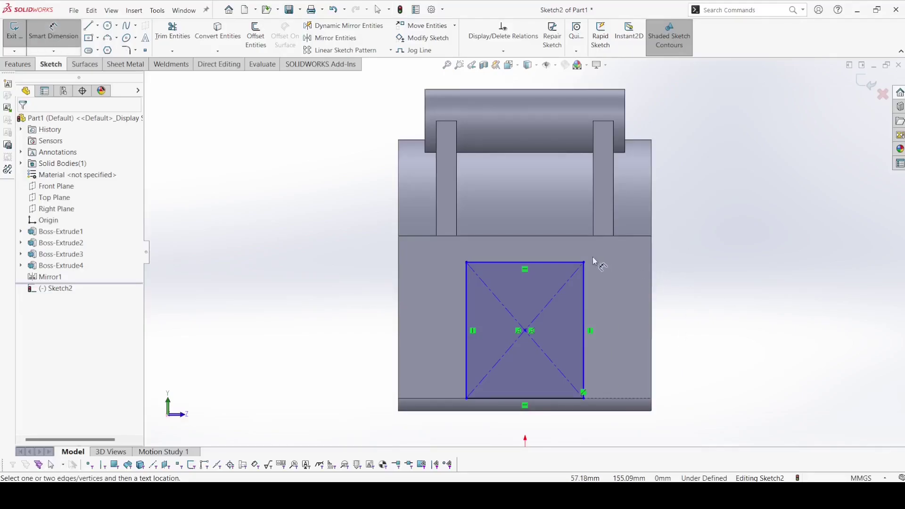
click(569, 262)
click(572, 236)
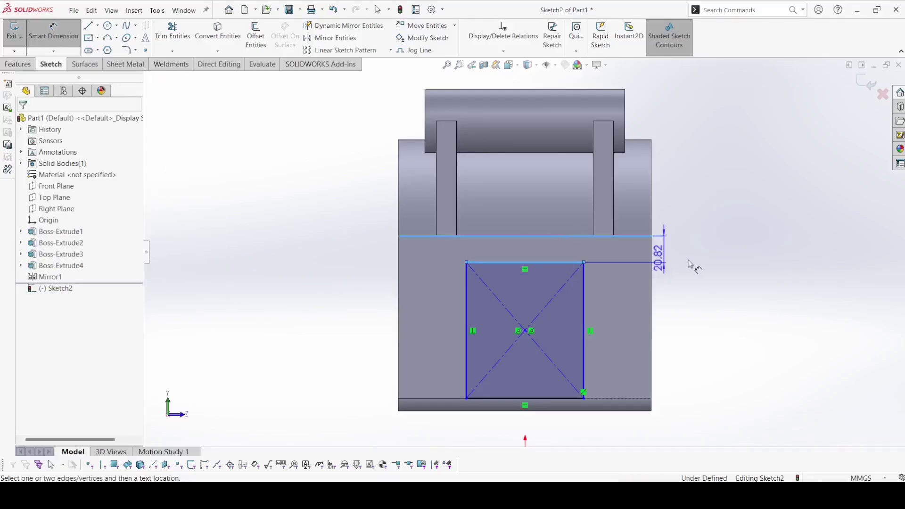
click(694, 261)
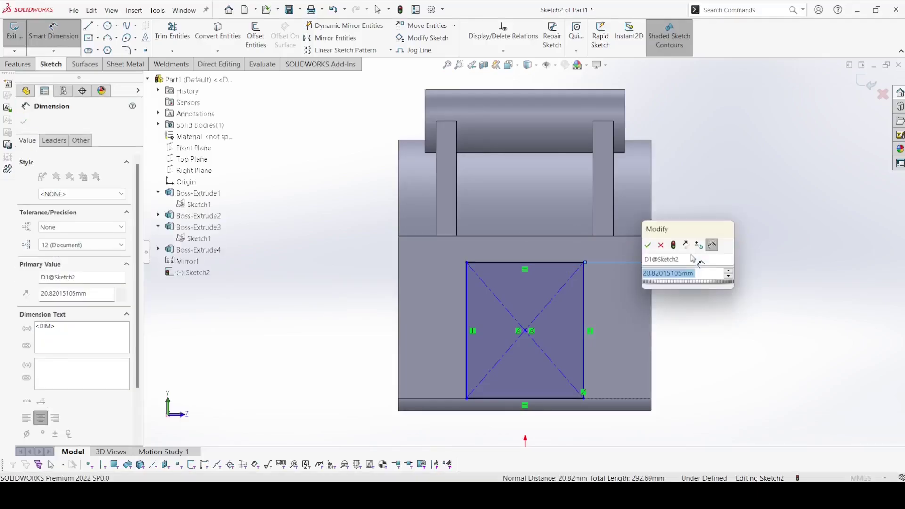
text(19)
key(Return)
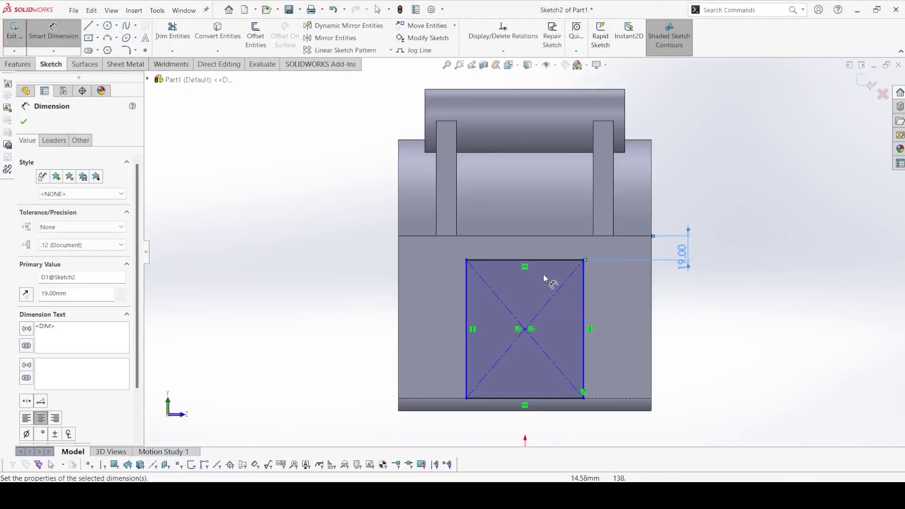
Step: Dimension the rectangle's width as 92 mm
click(543, 260)
click(535, 205)
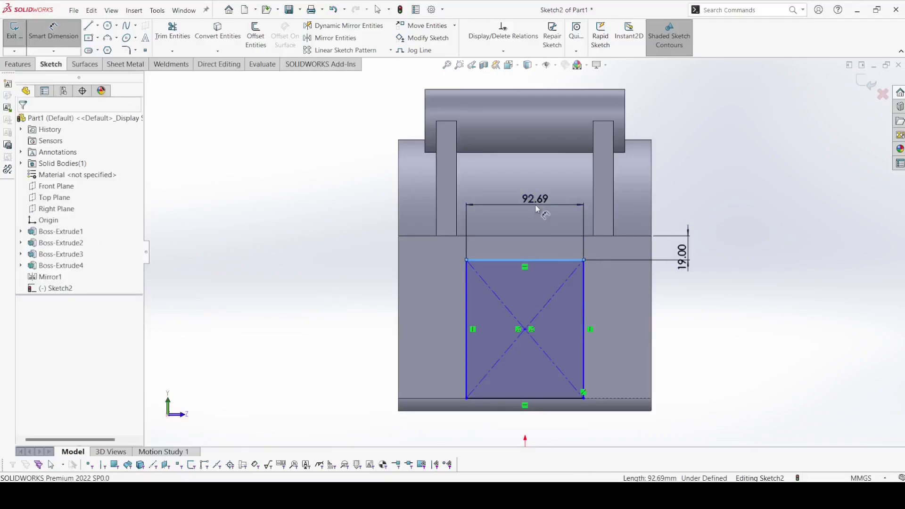
key(Return)
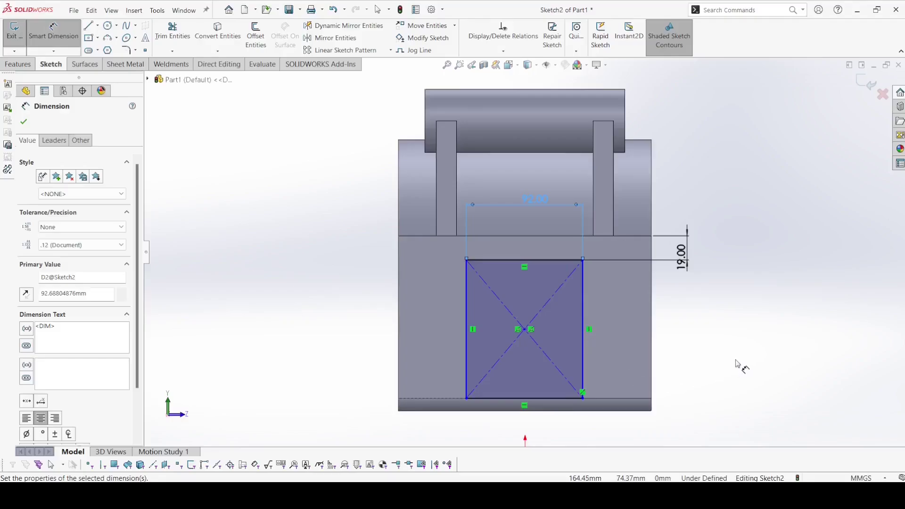
key(Escape)
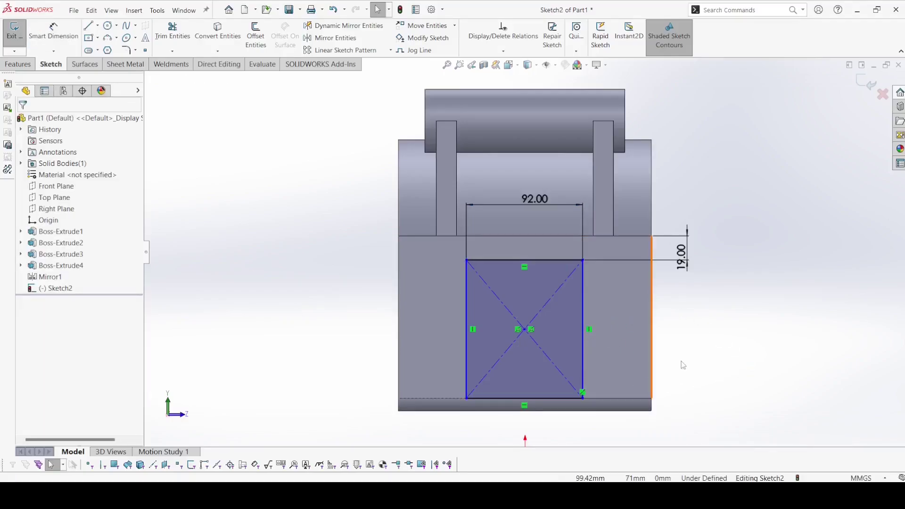
Step: Dimension the rectangle's vertical side 8 mm from the inner edge of the neighbouring web
click(46, 33)
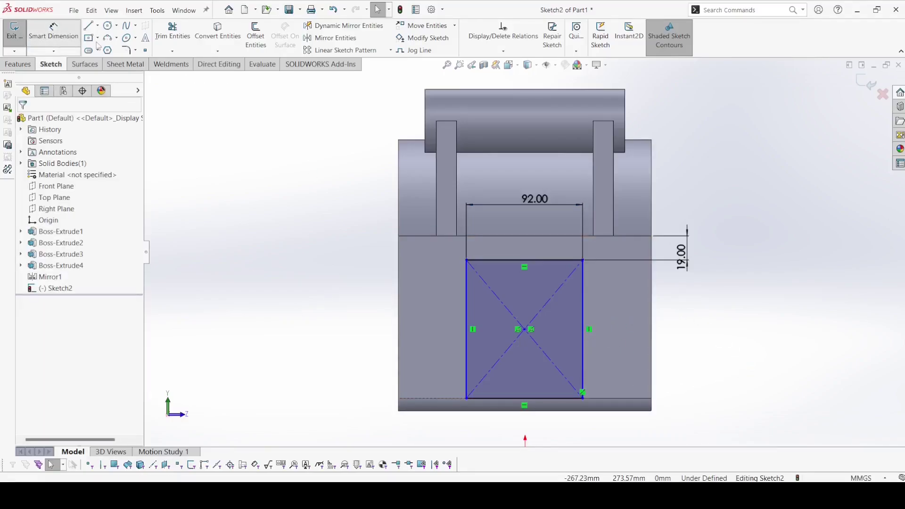
click(594, 217)
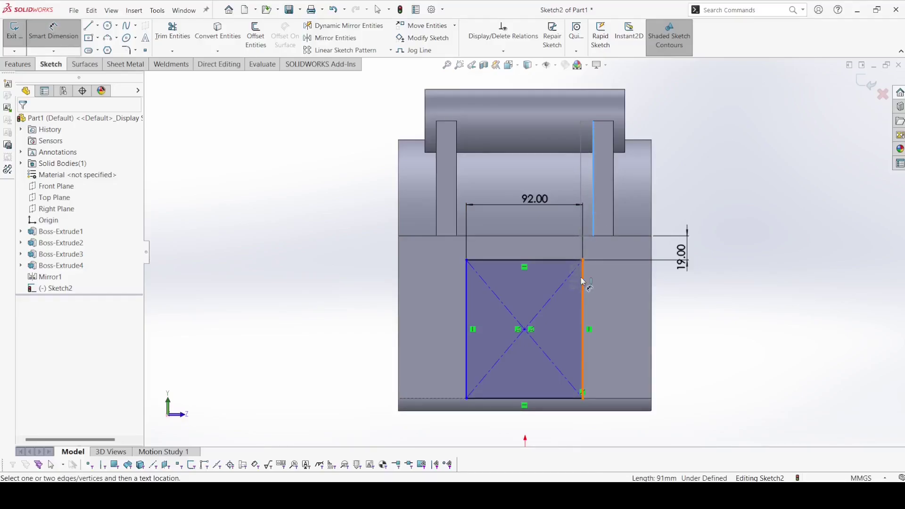
click(583, 159)
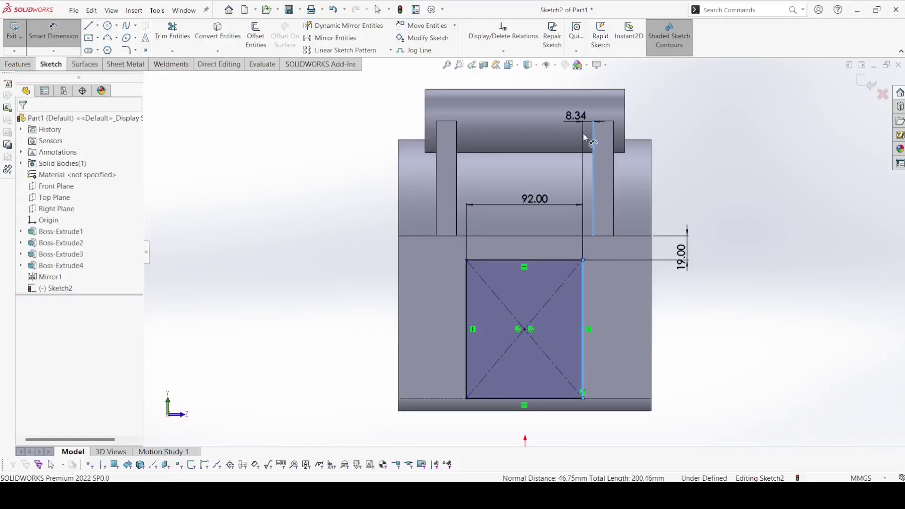
click(584, 137)
key(Return)
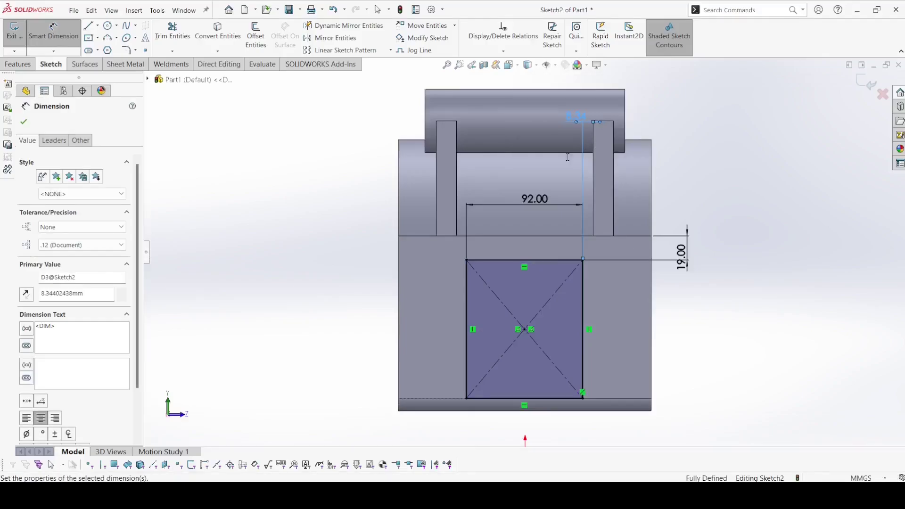
click(24, 121)
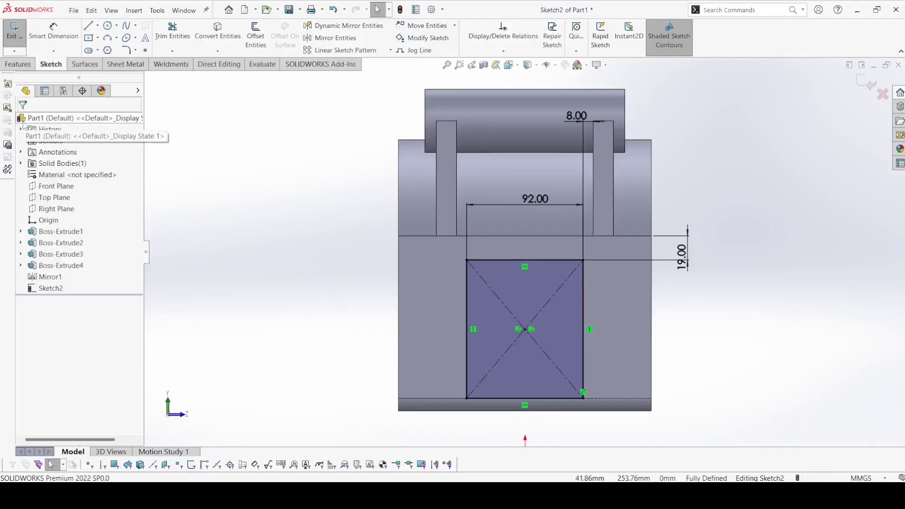
click(21, 65)
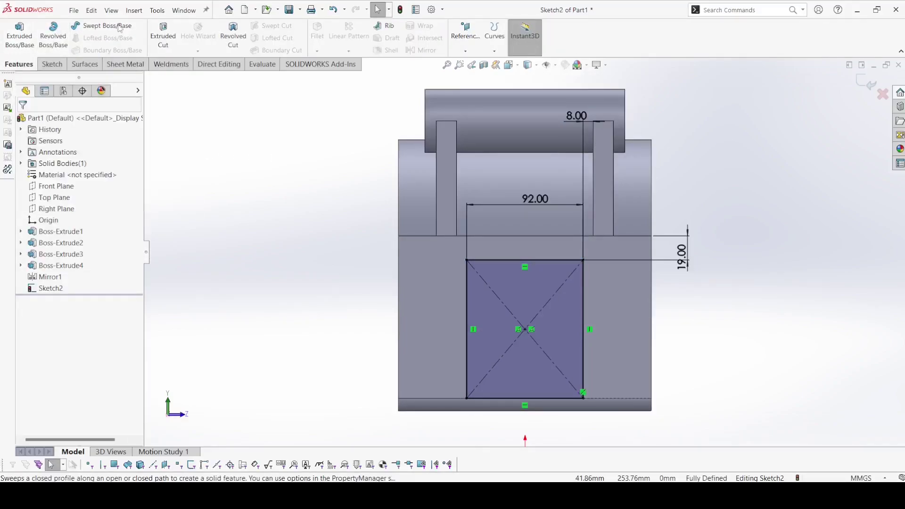
click(158, 39)
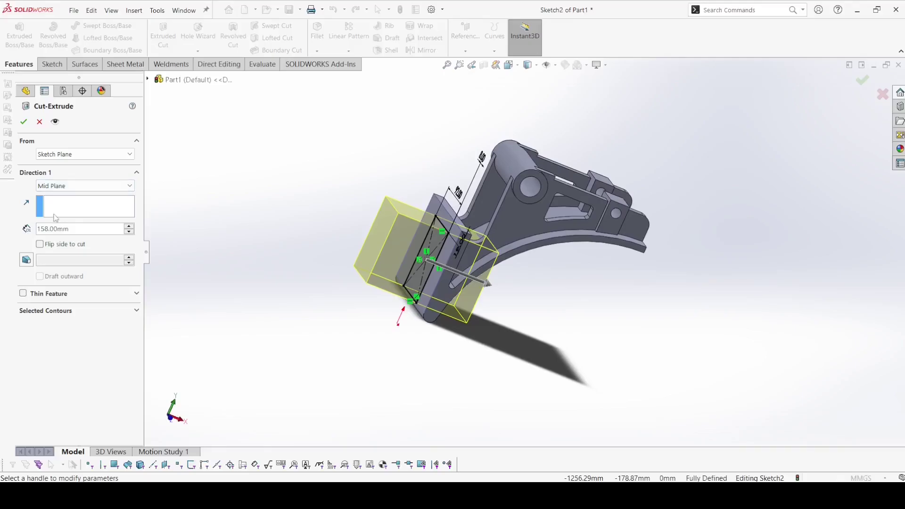
click(40, 244)
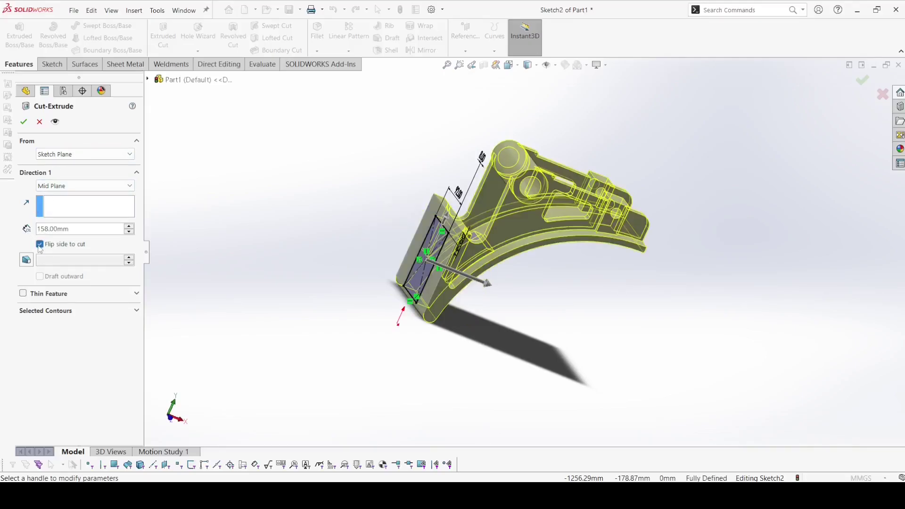
click(53, 186)
click(54, 194)
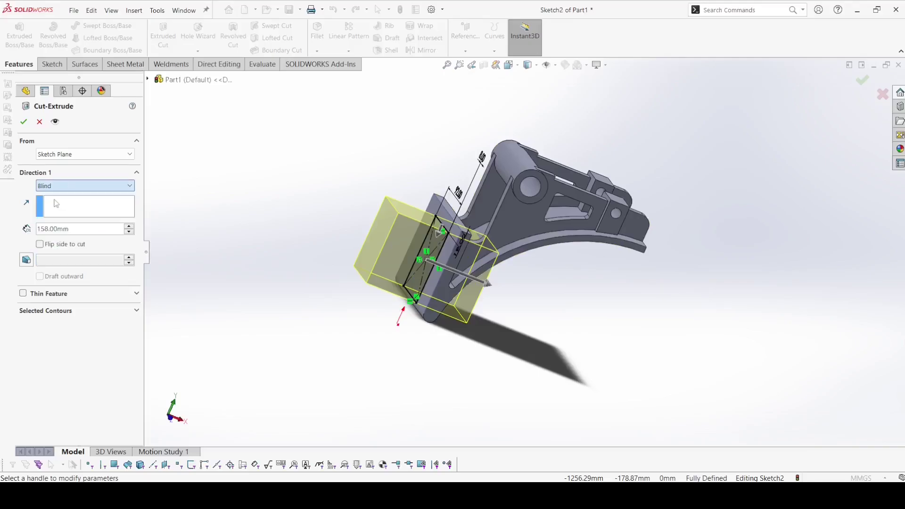
text(4)
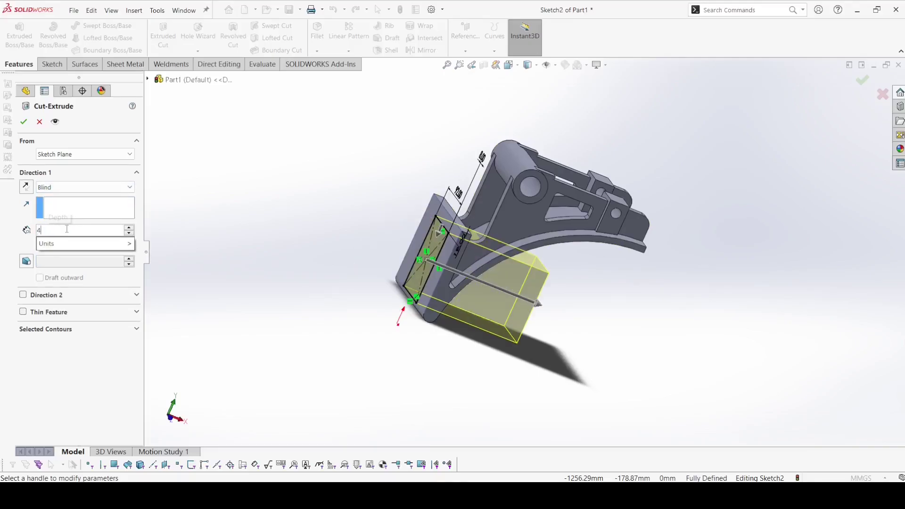
key(Return)
middle_drag(312, 261, 341, 279)
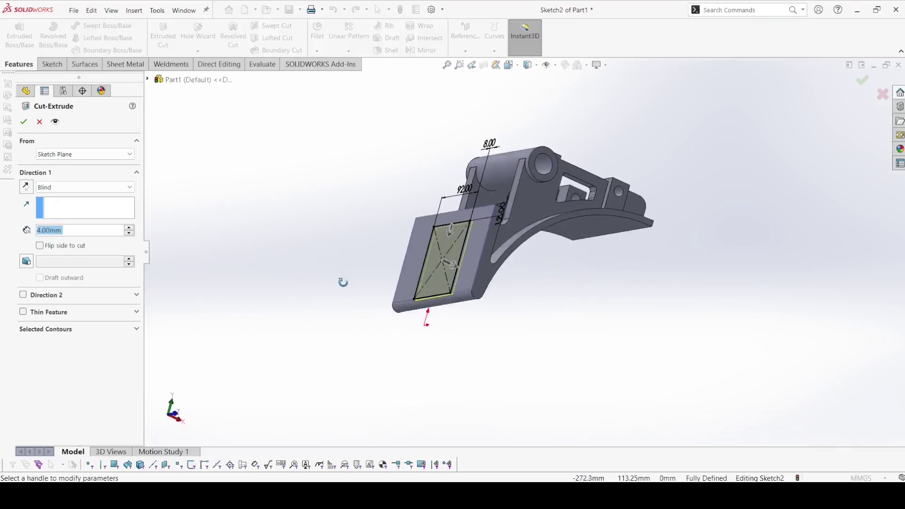
click(39, 121)
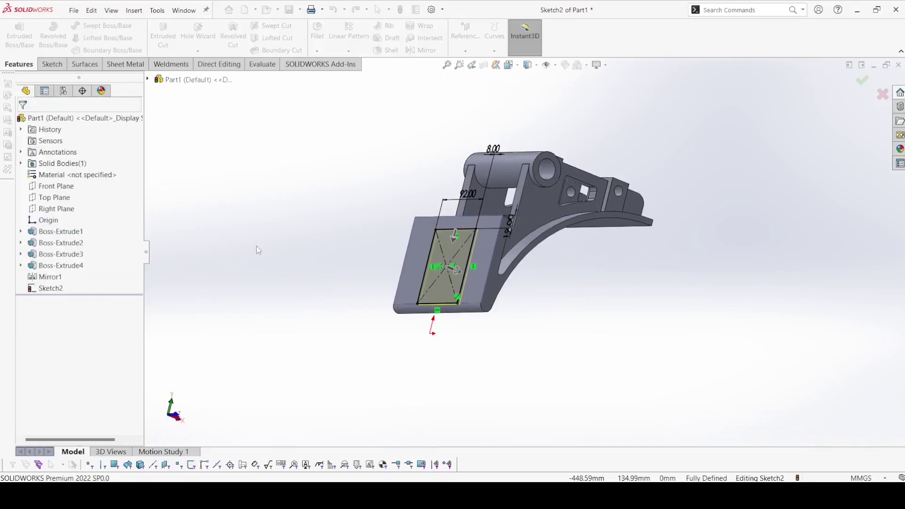
Step: Replace the rectangle's lower-side collinear relation with one to the bottom silhouette edge of the plate
click(47, 287)
click(66, 276)
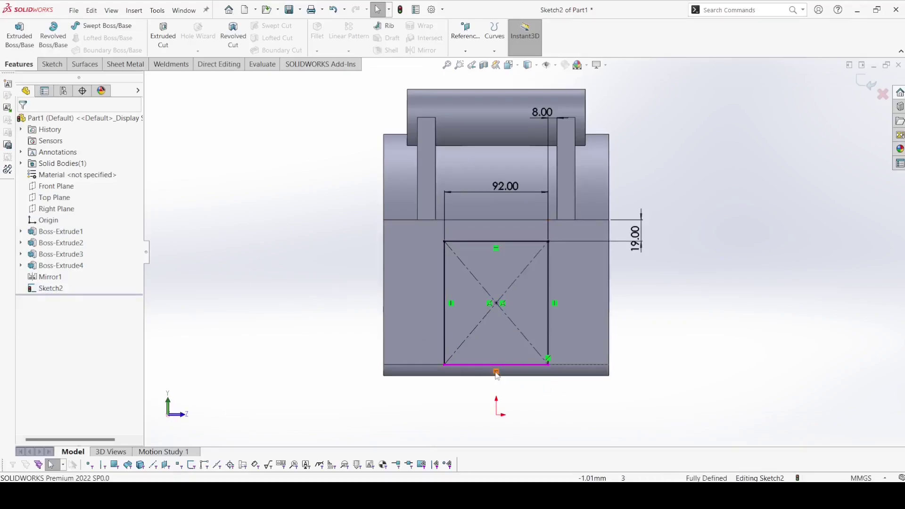
drag(549, 361, 549, 364)
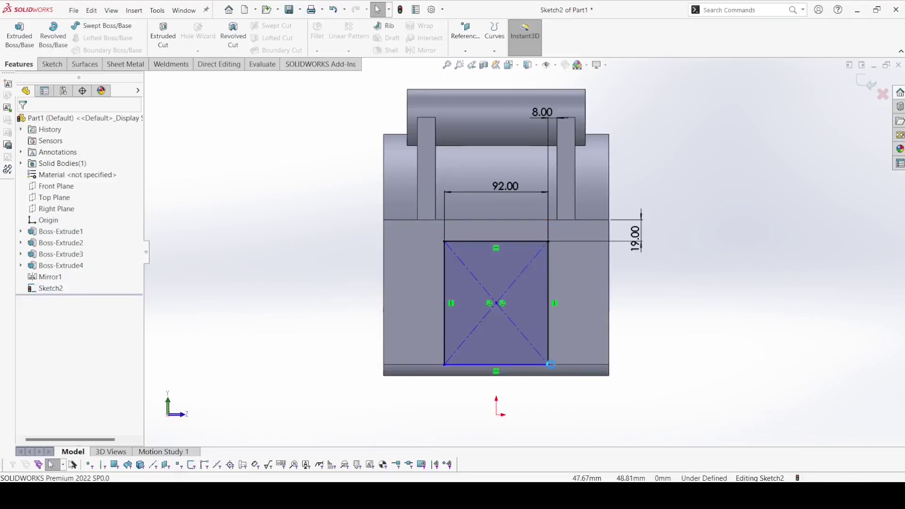
click(540, 375)
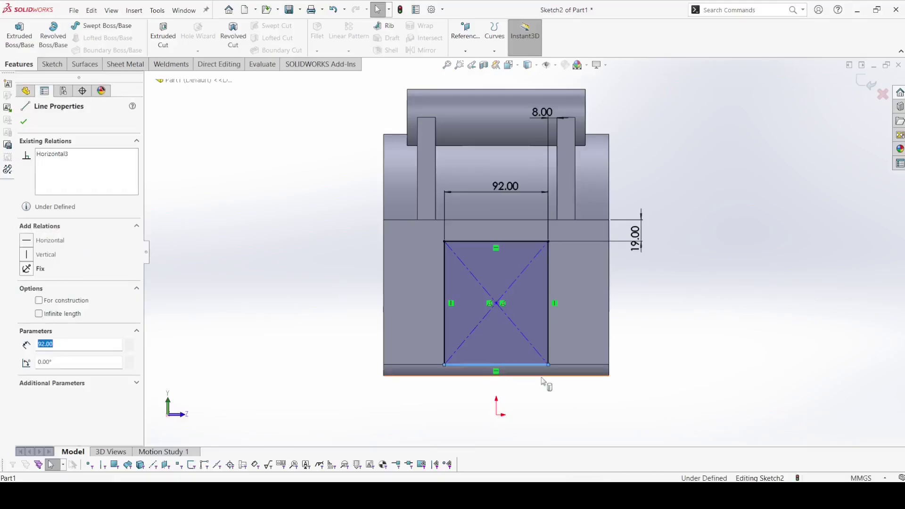
ctrl+click(541, 379)
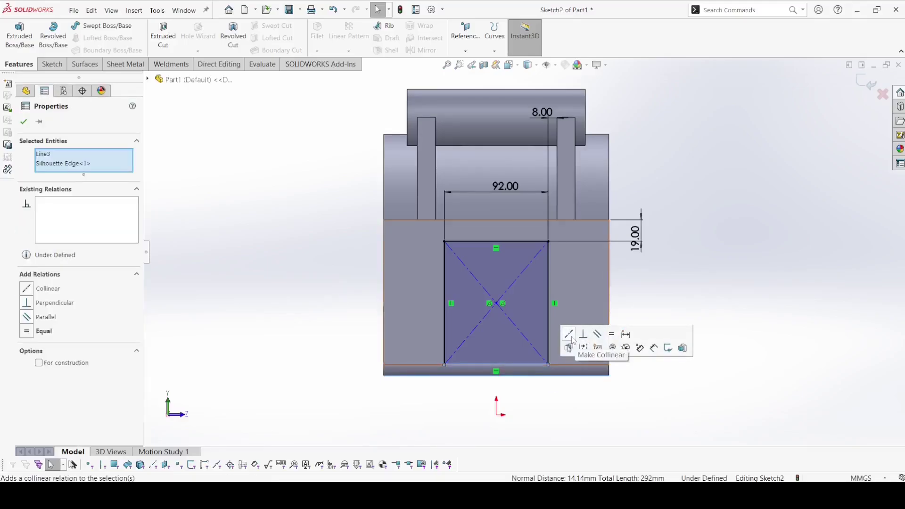
click(568, 346)
click(696, 445)
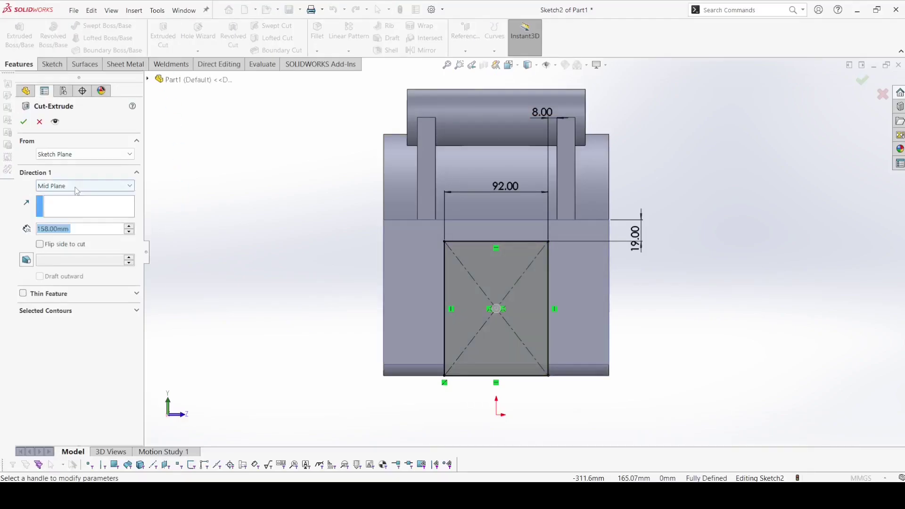
Step: Cut the rectangle into the plate with a Blind Extruded Cut 4 mm deep
click(76, 188)
click(79, 198)
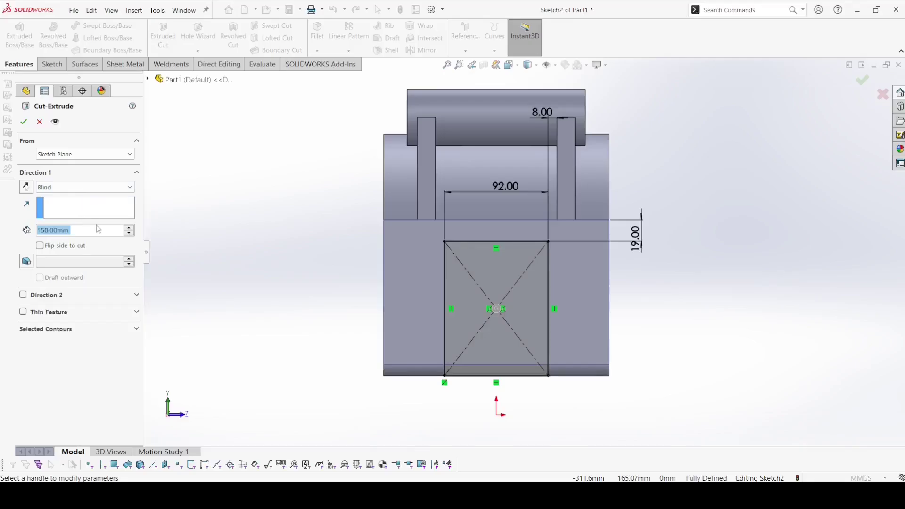
text(4)
key(Return)
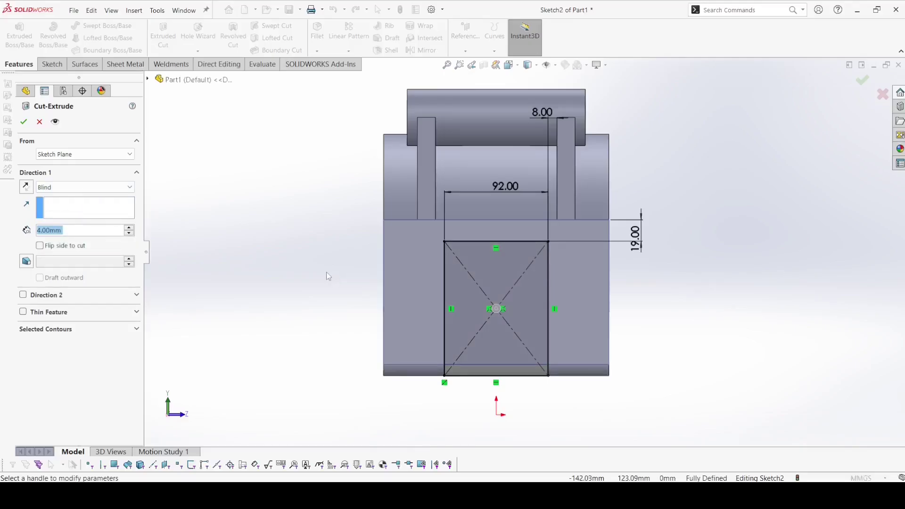
middle_drag(328, 276, 273, 281)
click(24, 122)
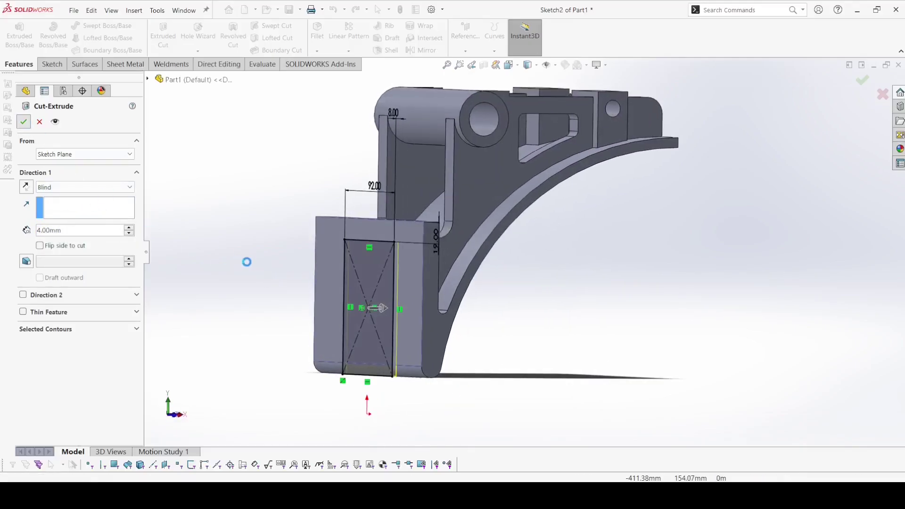
Step: On the Top Plane, sketch a center rectangle about 59 by 73 mm centred on the origin
middle_drag(250, 265, 262, 337)
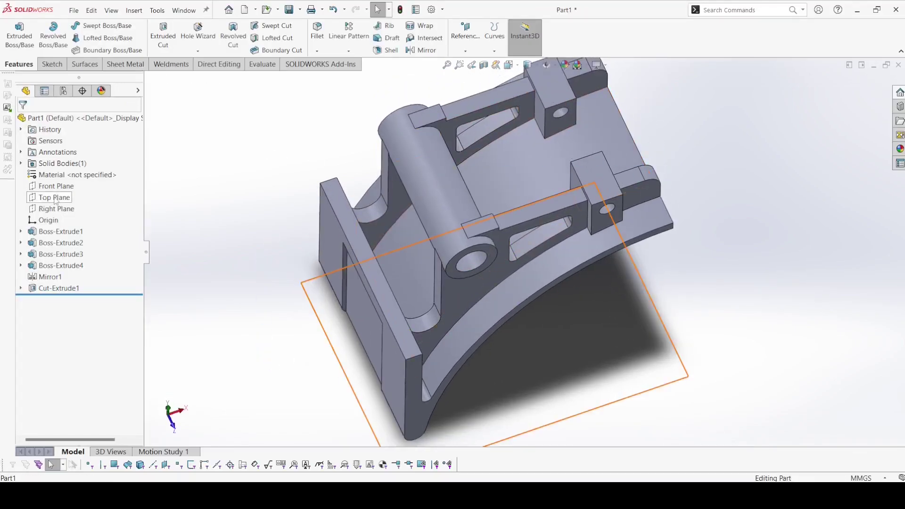
click(49, 197)
click(60, 189)
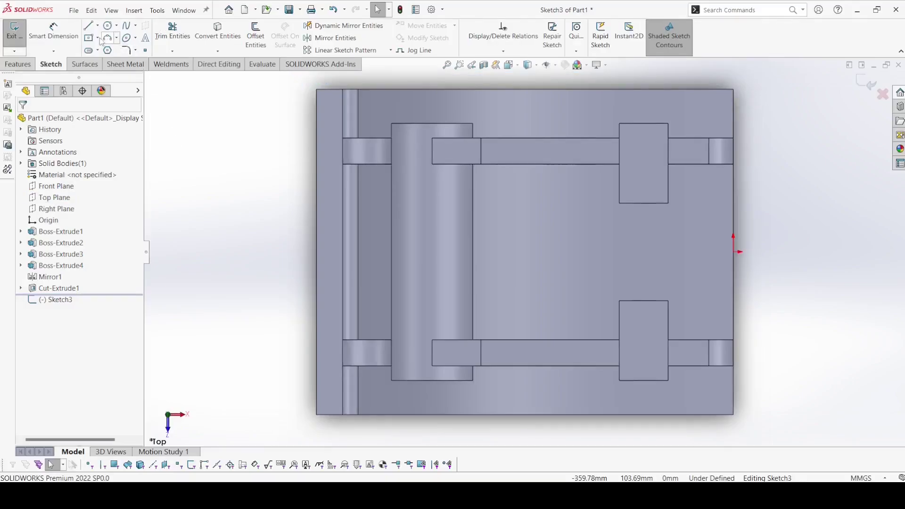
key(r)
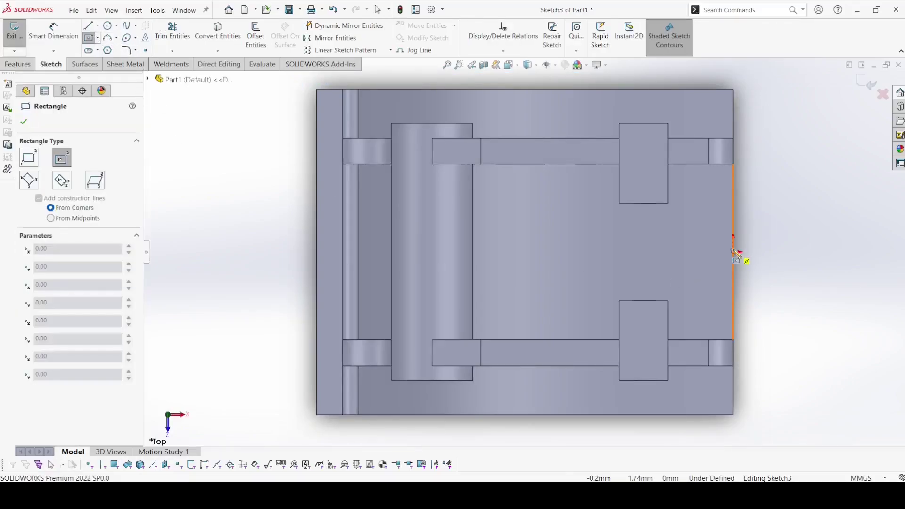
click(733, 251)
click(781, 310)
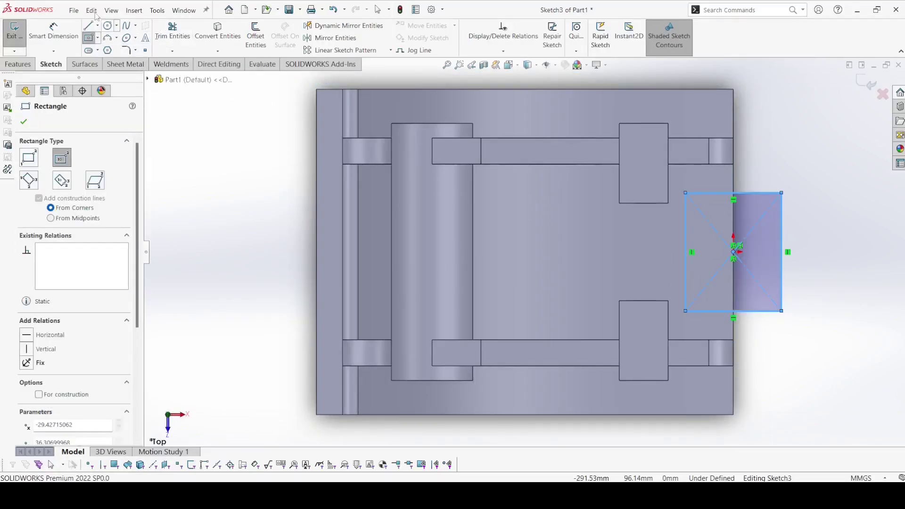
Step: Dimension the rectangle's side parallel to the curved plate's end edge as 80 mm
click(57, 34)
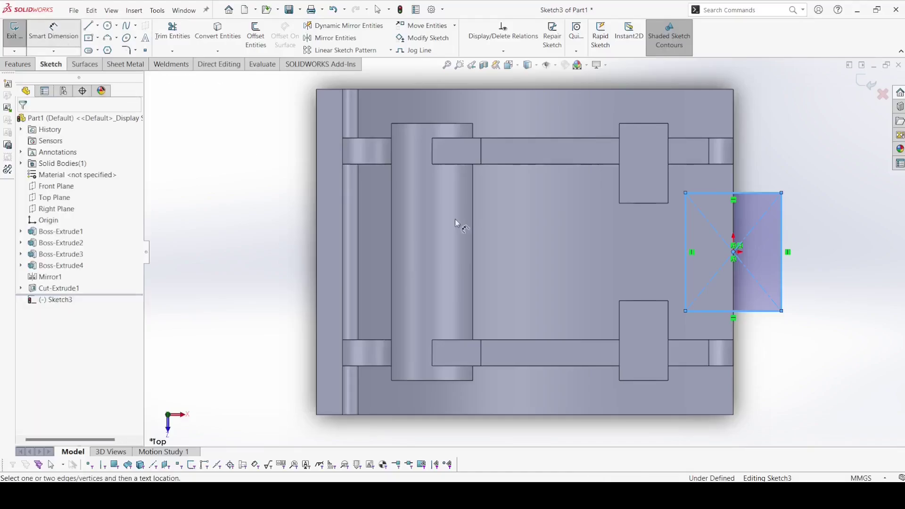
click(781, 234)
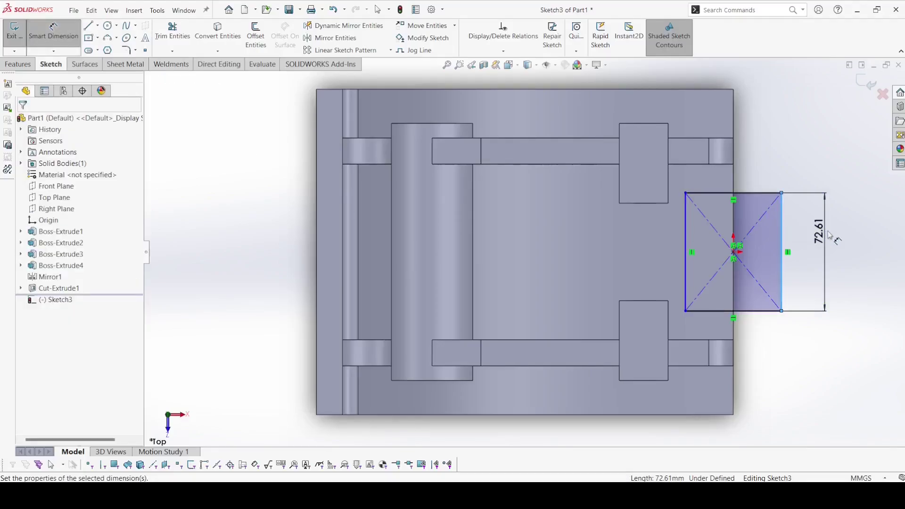
click(829, 236)
text(80)
key(Return)
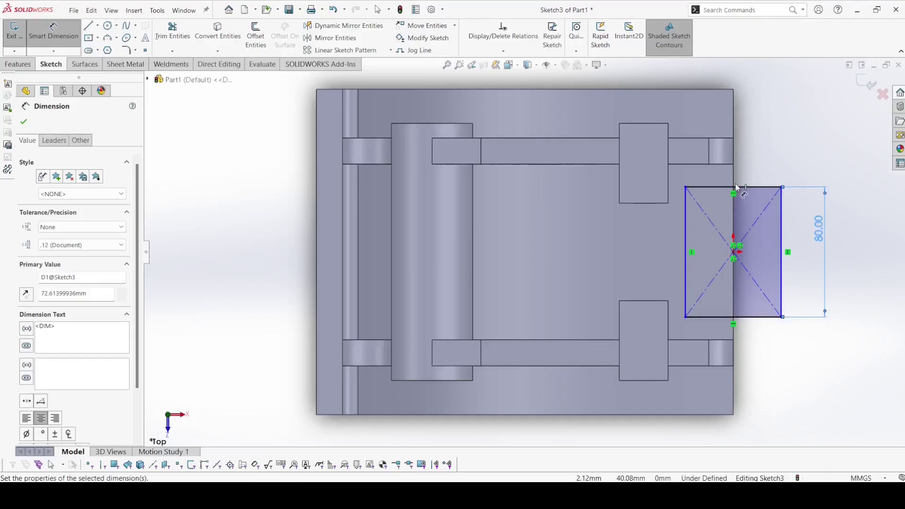
Step: Dimension the rectangle's inner side 35 mm from the end edge of the curved plate
click(733, 179)
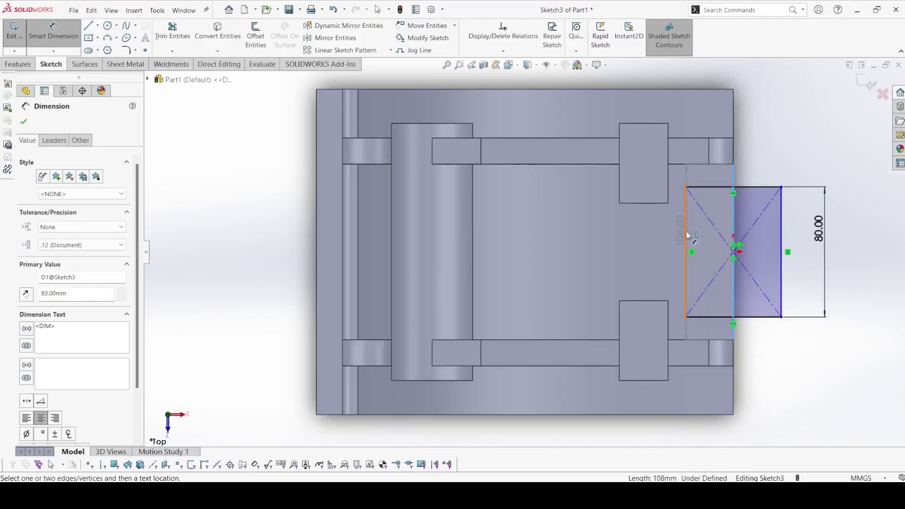
click(712, 127)
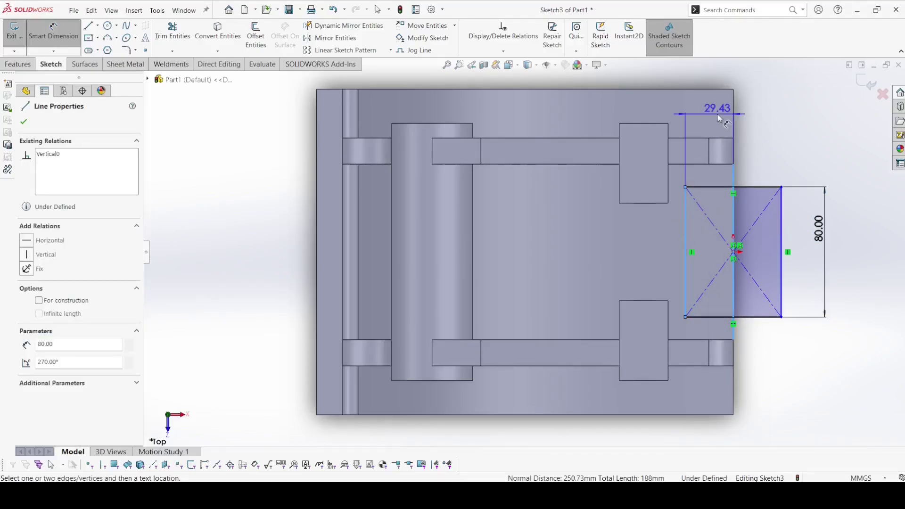
click(733, 153)
key(Return)
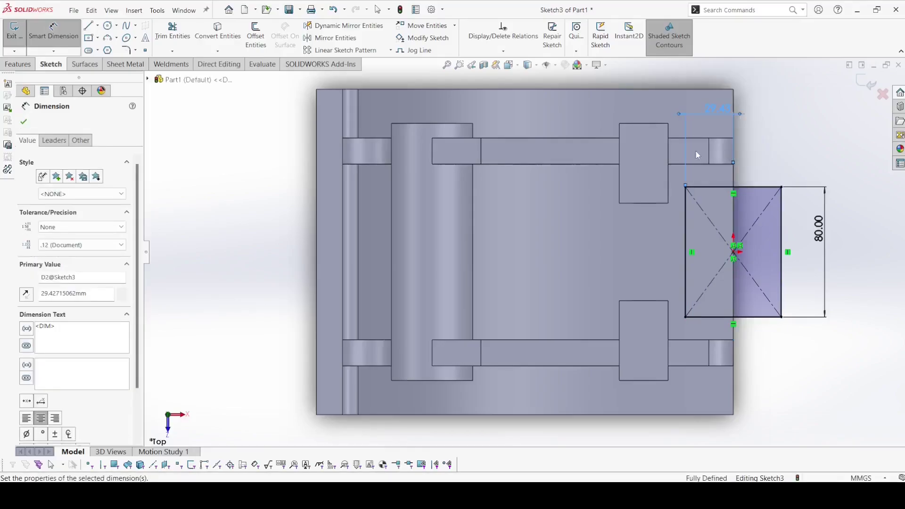
click(24, 121)
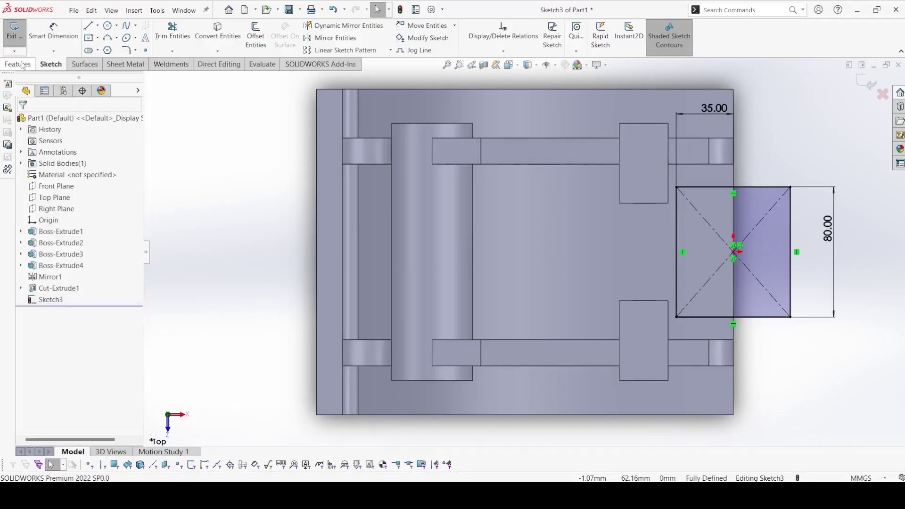
Step: Cut the rectangle through the curved plate's end with an Up To Next Extruded Cut in the reversed direction
click(17, 64)
click(170, 43)
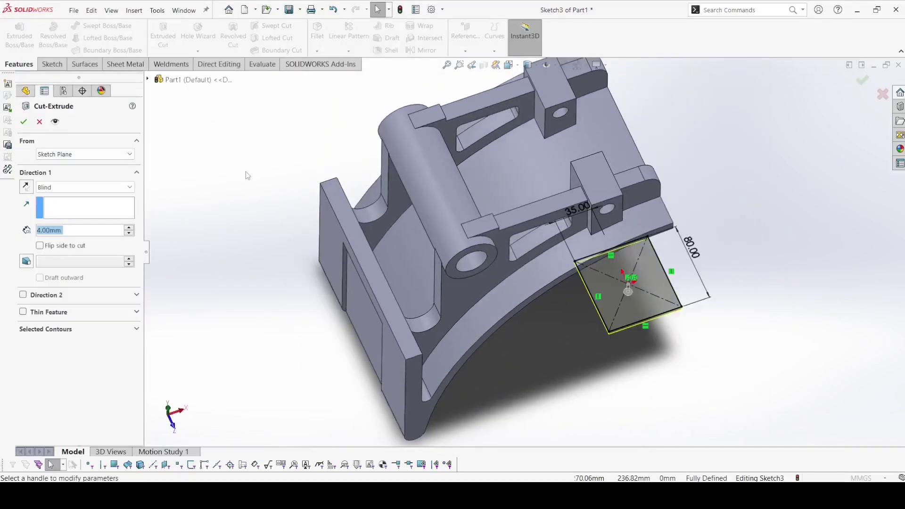
click(51, 187)
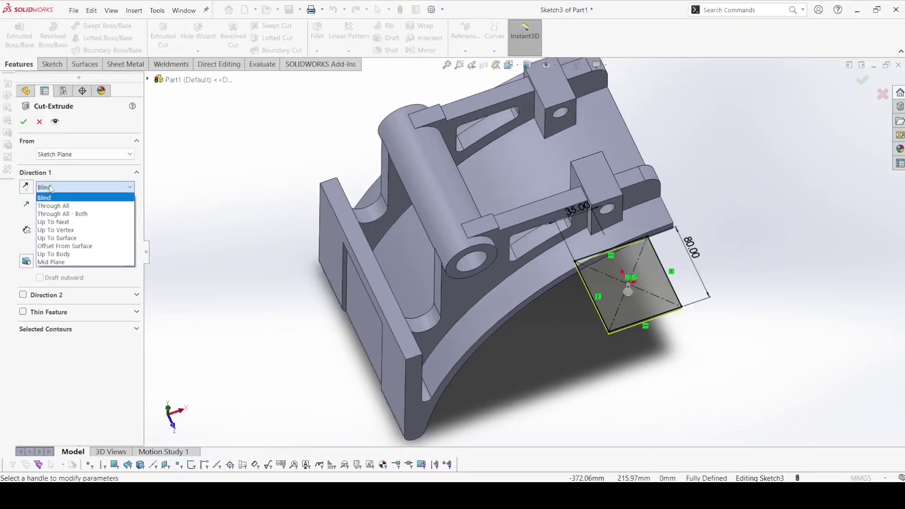
click(55, 228)
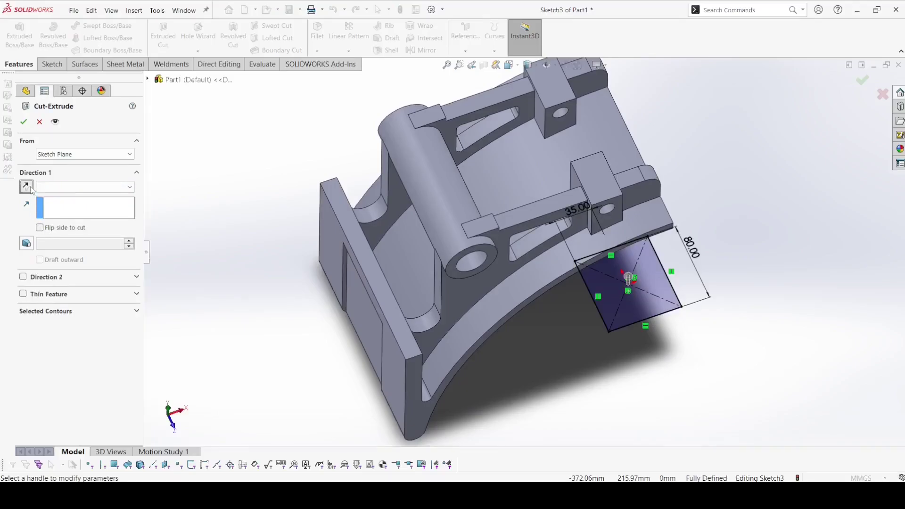
click(23, 121)
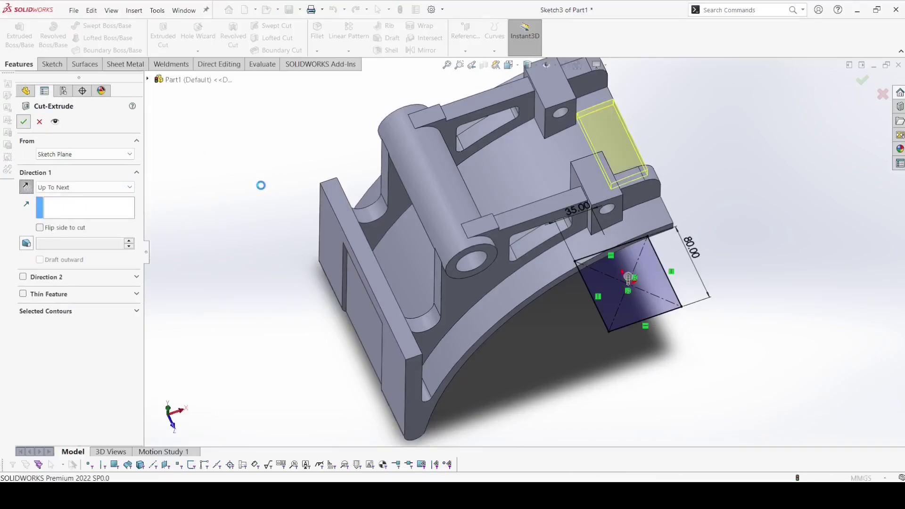
Step: Fillet the three floor edges of the rectangular plate recess with a 4 mm radius
middle_drag(267, 247, 300, 249)
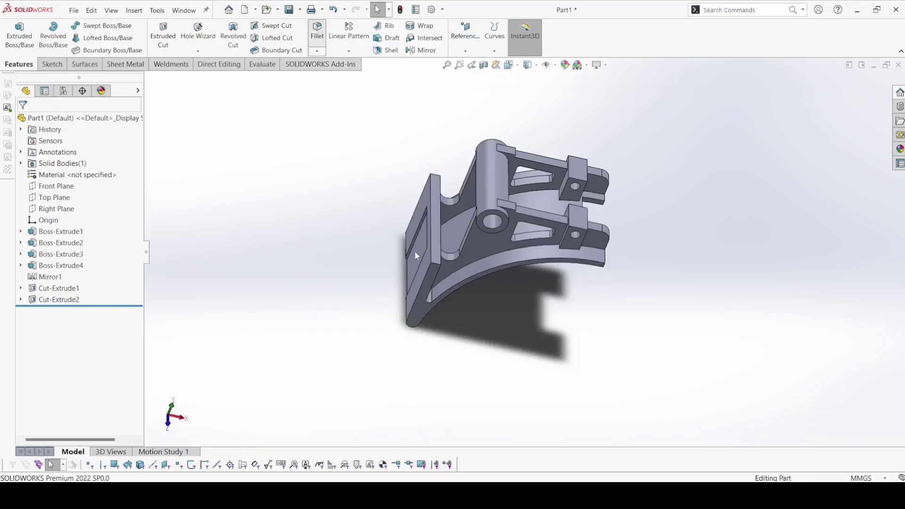
middle_drag(409, 262, 484, 250)
scroll(485, 250, up, 5)
click(494, 236)
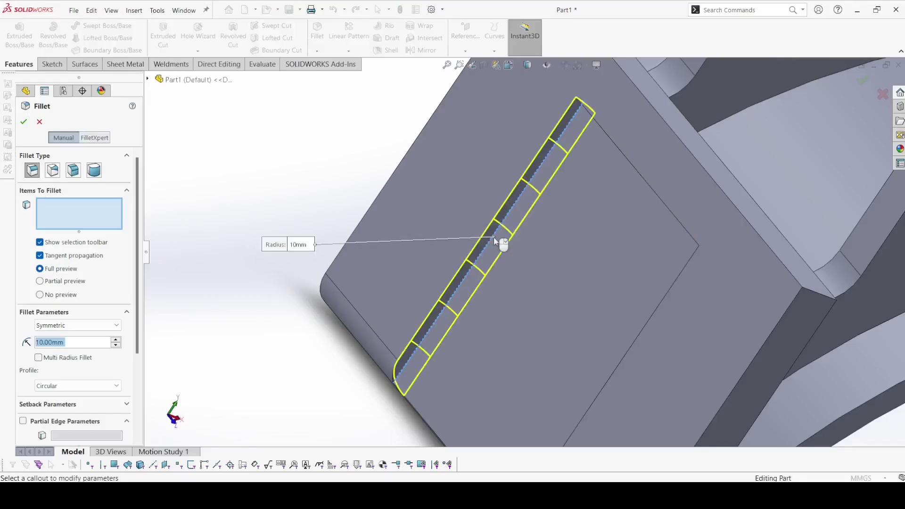
scroll(554, 279, up, 6)
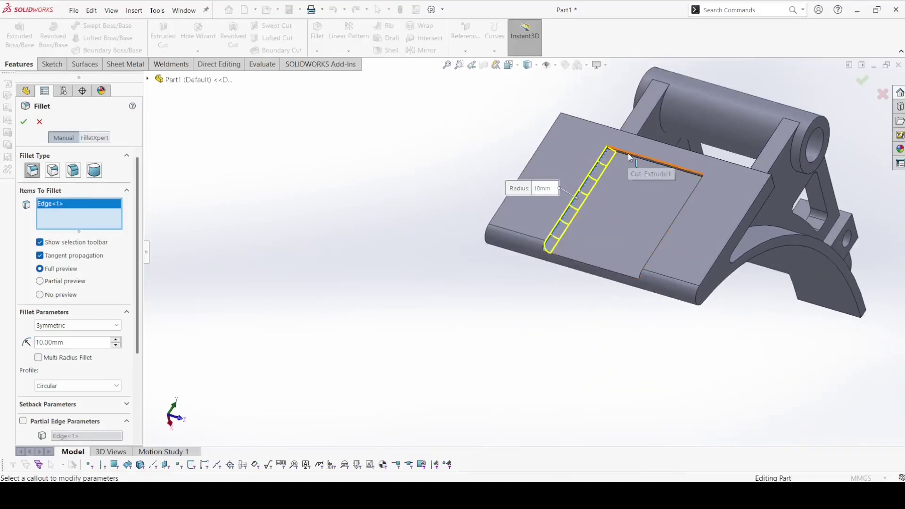
click(628, 154)
scroll(524, 225, up, 5)
middle_drag(524, 225, 631, 255)
scroll(622, 253, down, 5)
click(600, 255)
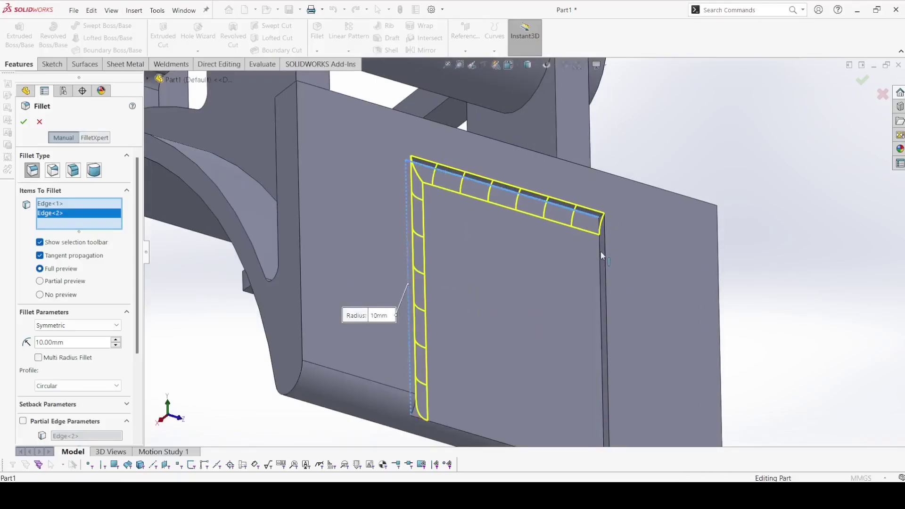
text(4)
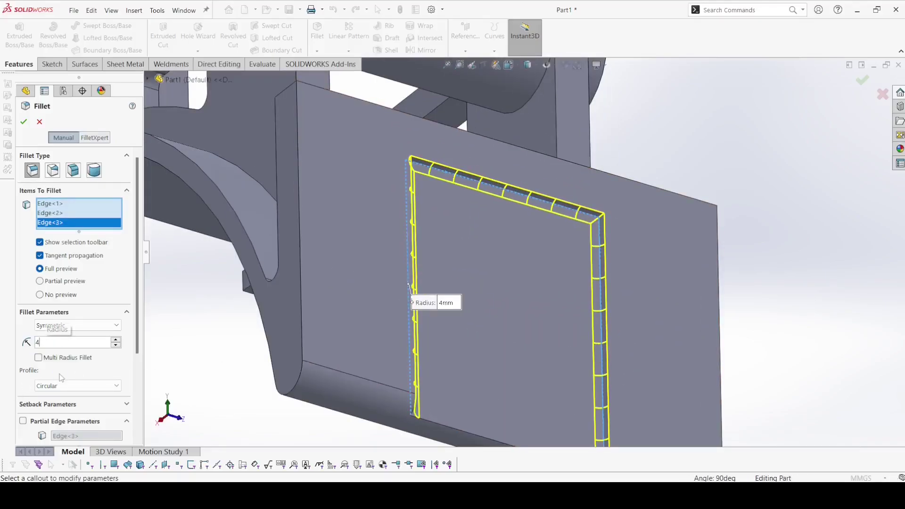
click(24, 122)
scroll(477, 219, up, 5)
middle_drag(477, 219, 426, 321)
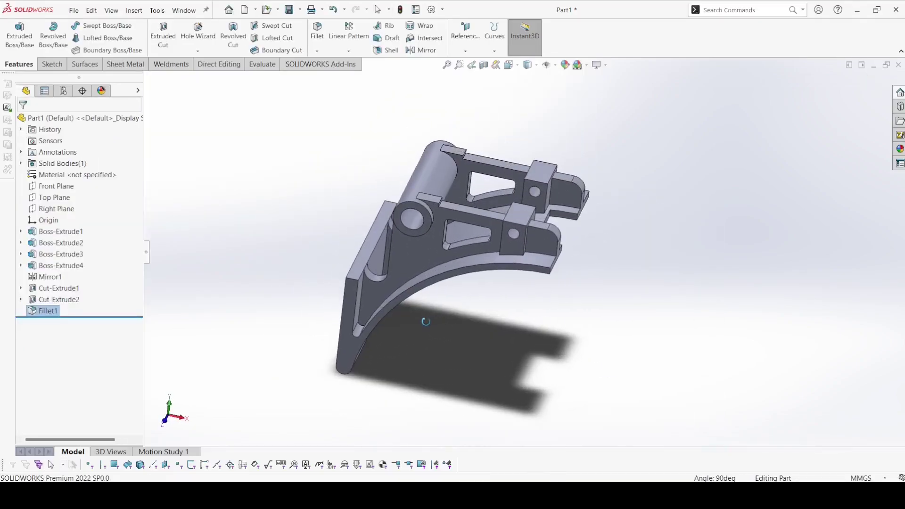
Step: Edit the recess fillet to include the two short corner edges between the recess walls, keeping the 4 mm radius
click(45, 312)
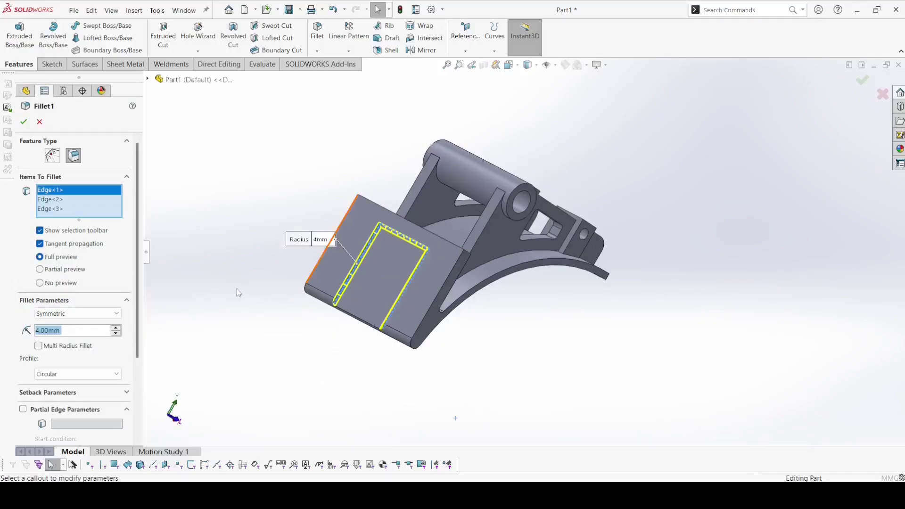
scroll(377, 228, down, 10)
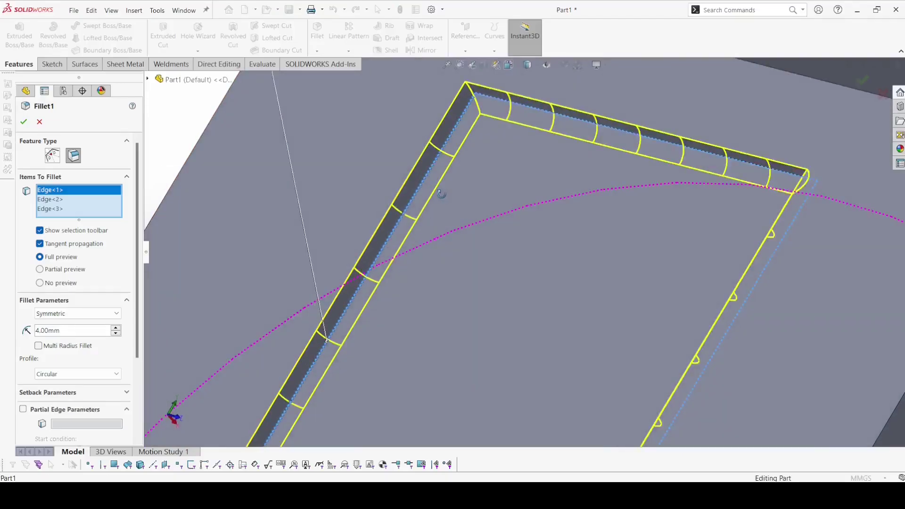
middle_drag(441, 193, 448, 197)
scroll(491, 158, up, 5)
scroll(527, 173, down, 8)
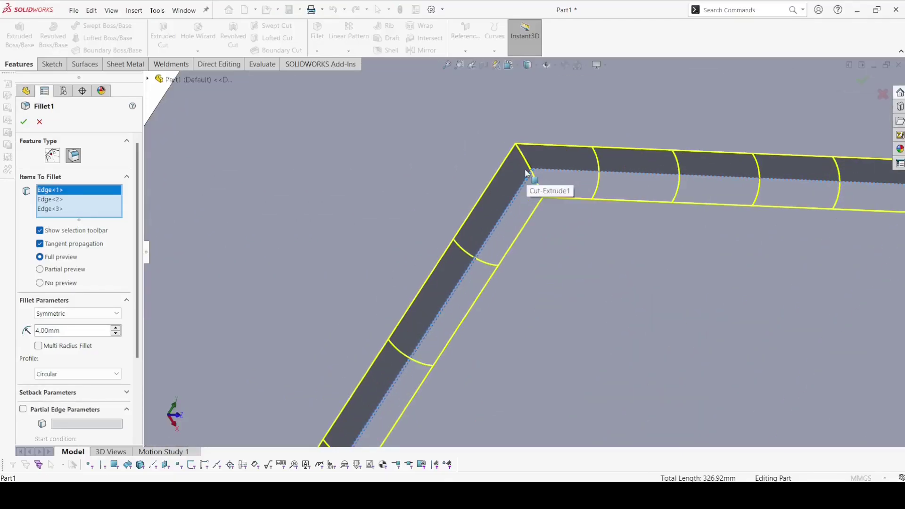
click(526, 162)
scroll(539, 212, up, 5)
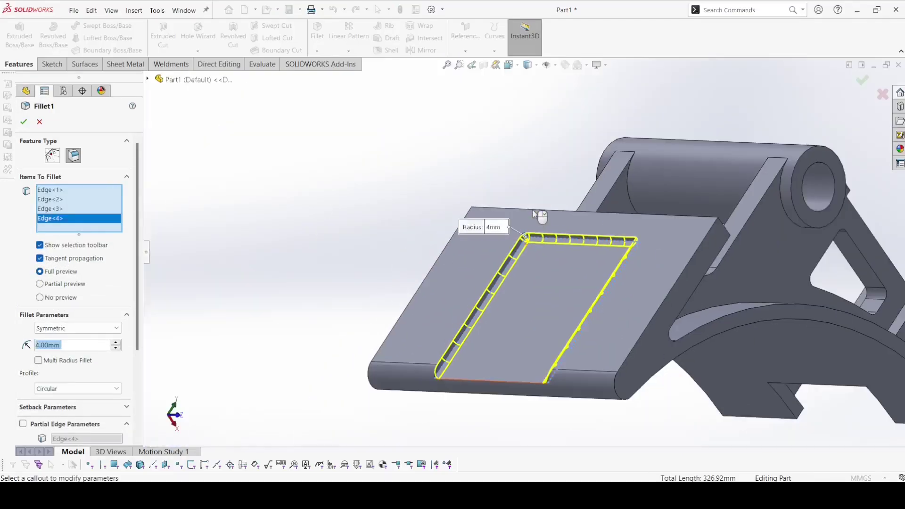
middle_drag(539, 212, 497, 244)
scroll(624, 238, down, 8)
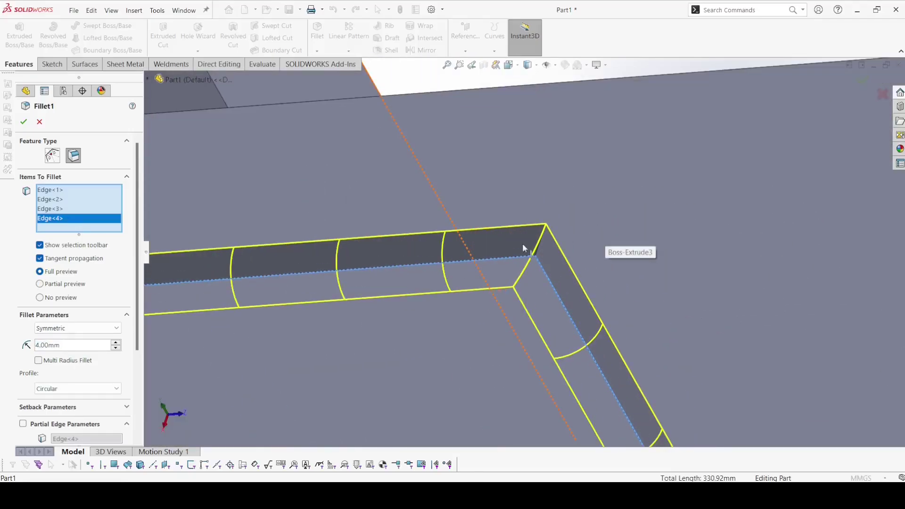
click(541, 241)
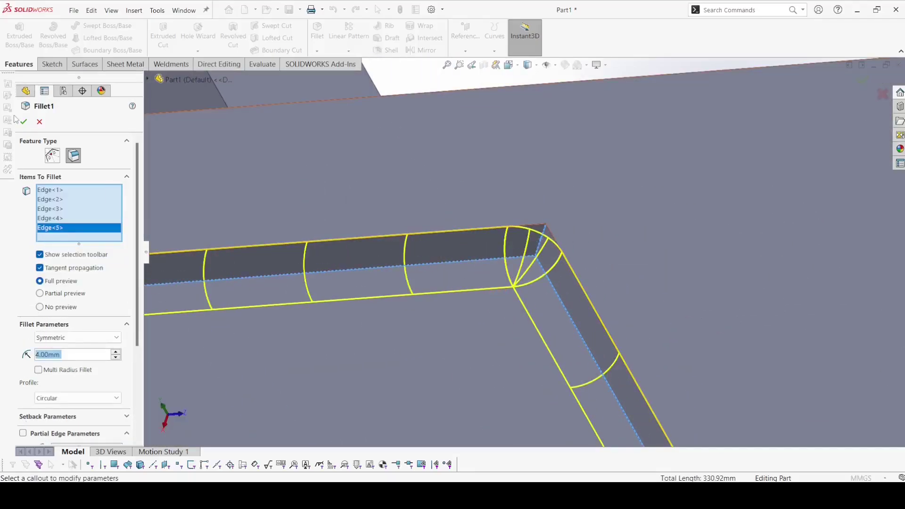
key(Return)
scroll(527, 219, up, 8)
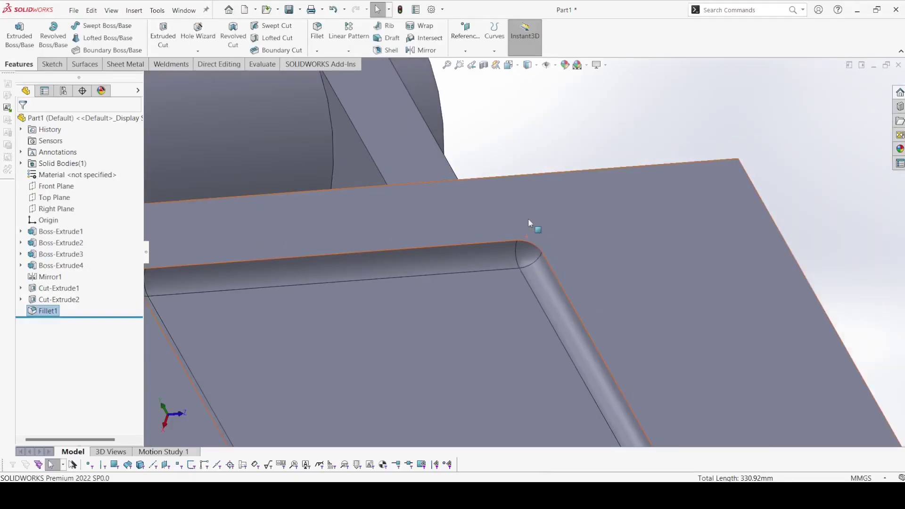
scroll(465, 335, up, 5)
Step: Set up a 5 mm fillet on the long curved edge where the near web's outer face meets the curved plate
middle_drag(609, 171, 539, 319)
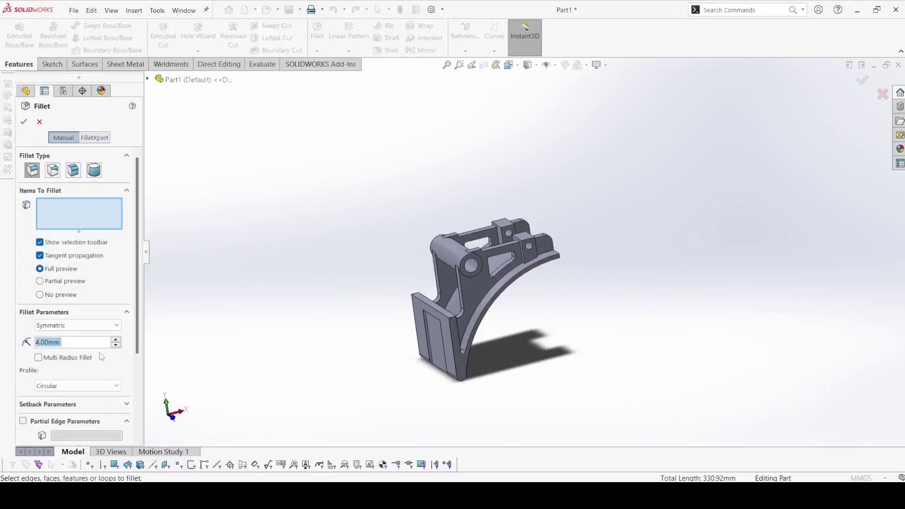
text(5)
key(Return)
scroll(485, 306, down, 4)
click(469, 311)
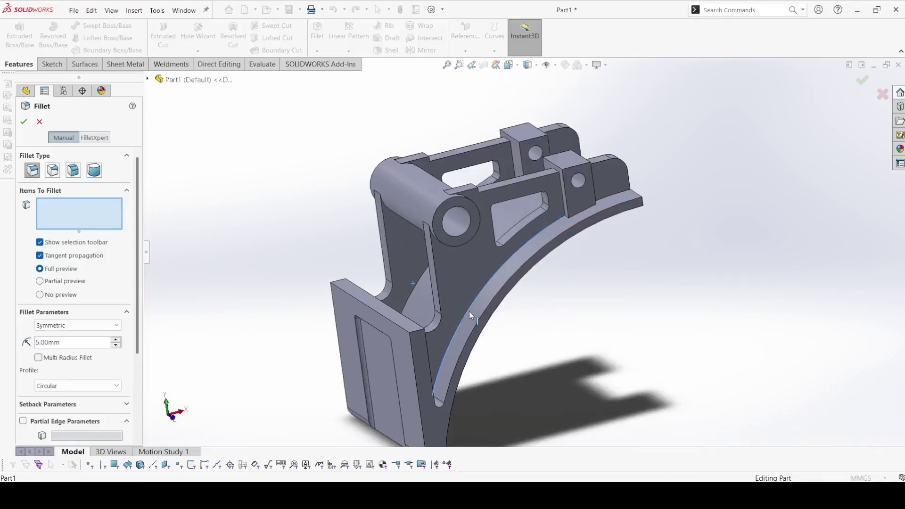
click(469, 311)
Step: Add the edges where the near drilled block meets its web, arm top and curved plate to the 5 mm fillet
scroll(561, 236, down, 6)
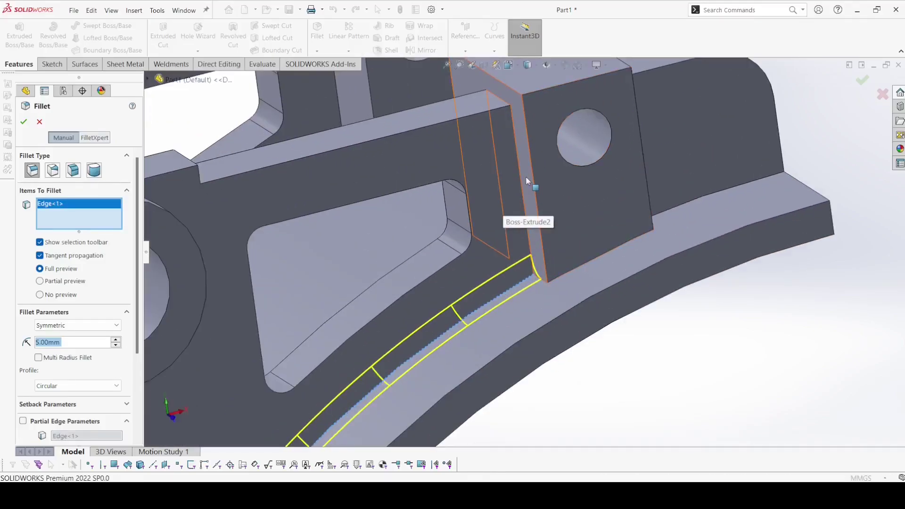
click(519, 169)
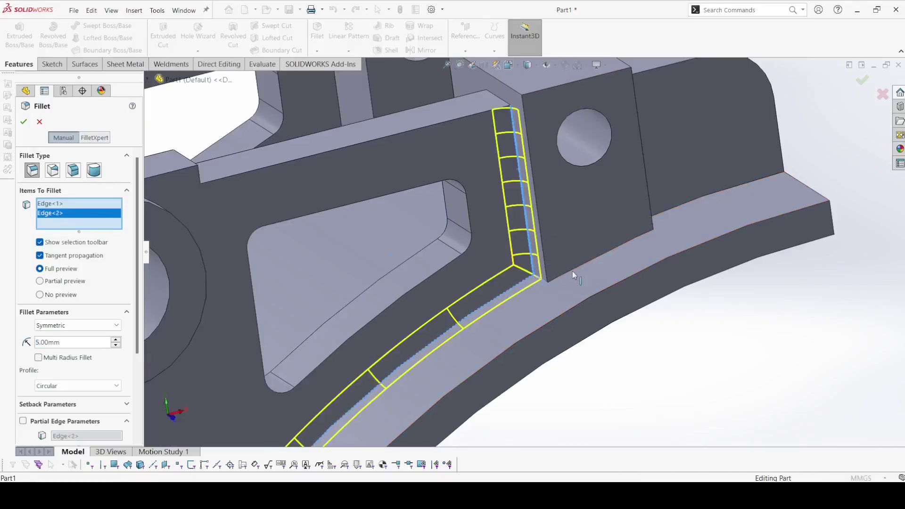
click(542, 279)
click(613, 252)
middle_drag(613, 259, 658, 230)
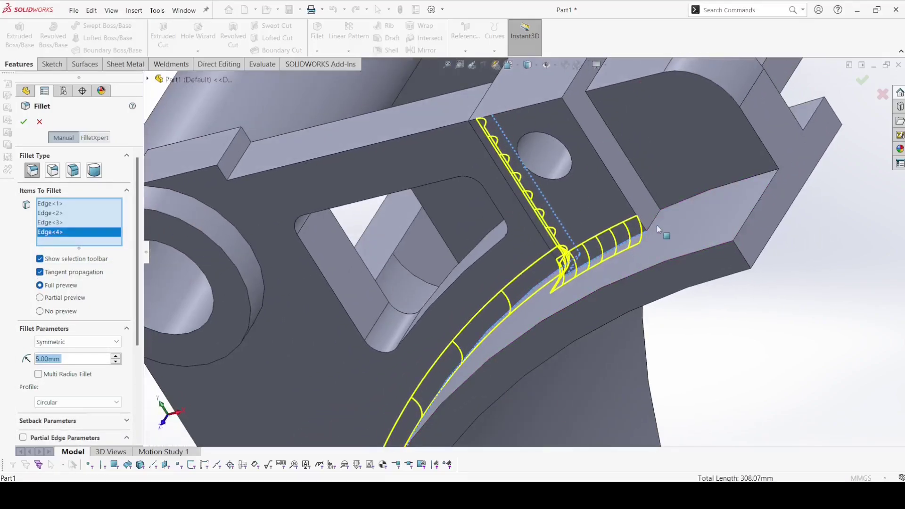
click(656, 218)
click(620, 139)
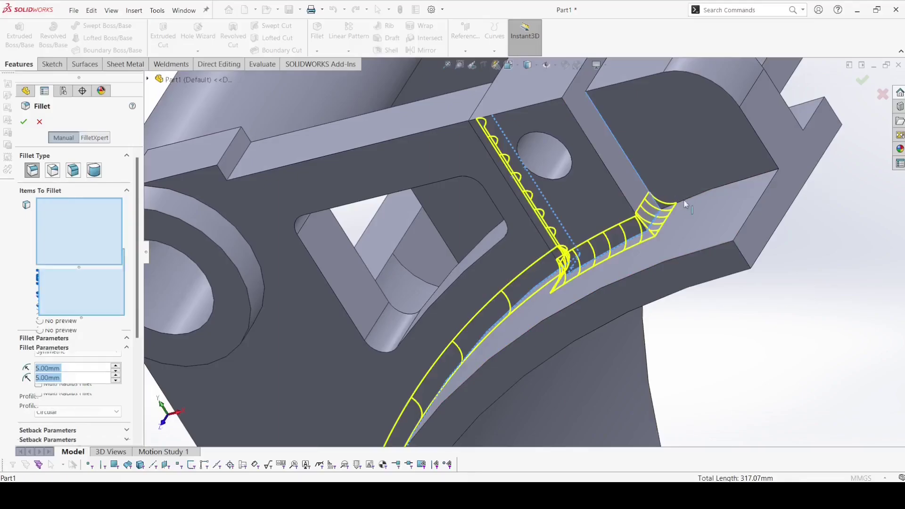
click(699, 197)
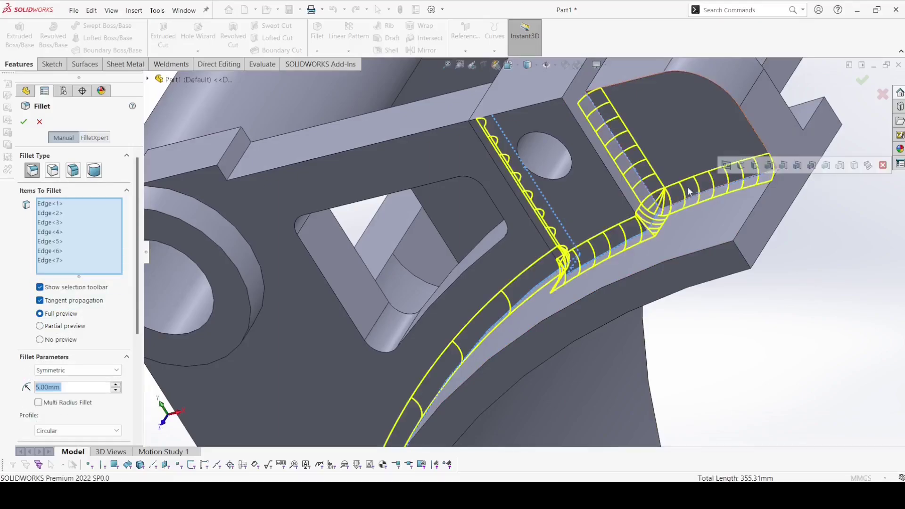
click(594, 84)
middle_drag(583, 198, 448, 179)
scroll(448, 180, down, 5)
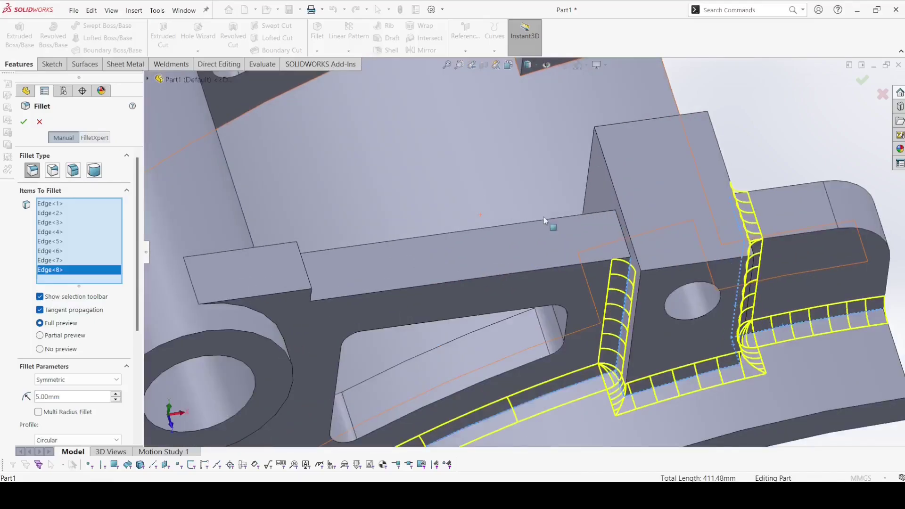
click(621, 231)
Step: Add the step edge on the near arm's top and the two circular junctions between cylinder and webs to the fillet
scroll(576, 252, up, 5)
middle_drag(575, 252, 482, 260)
click(476, 262)
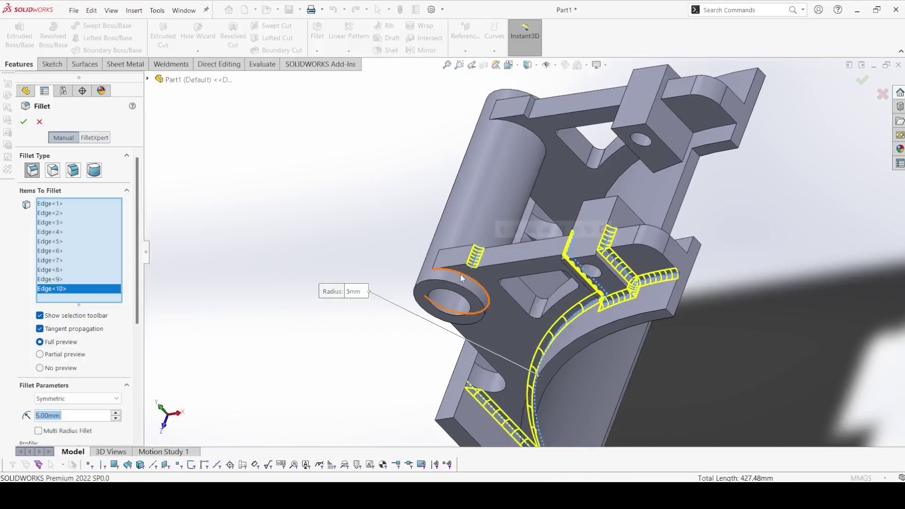
click(460, 274)
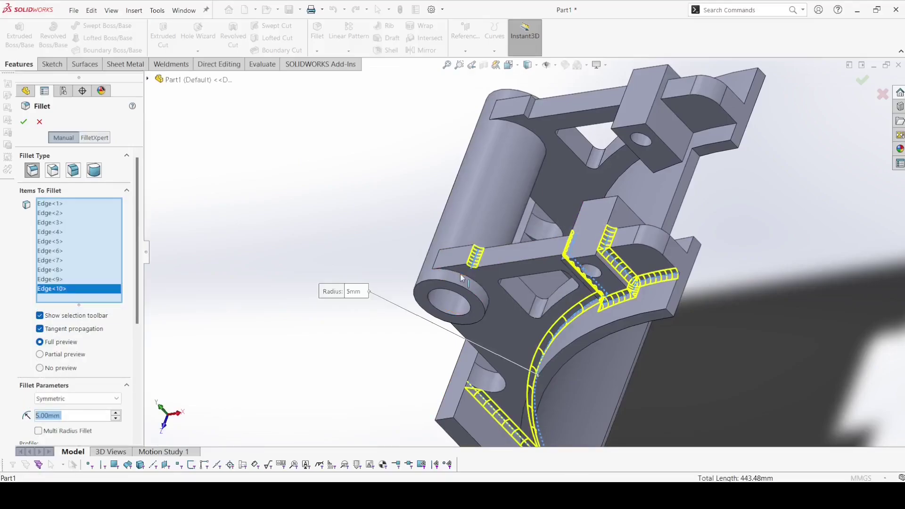
click(529, 130)
Step: Add the far web's curved base edges and two edges where its drilled block meets the curved plate to the fillet
click(631, 171)
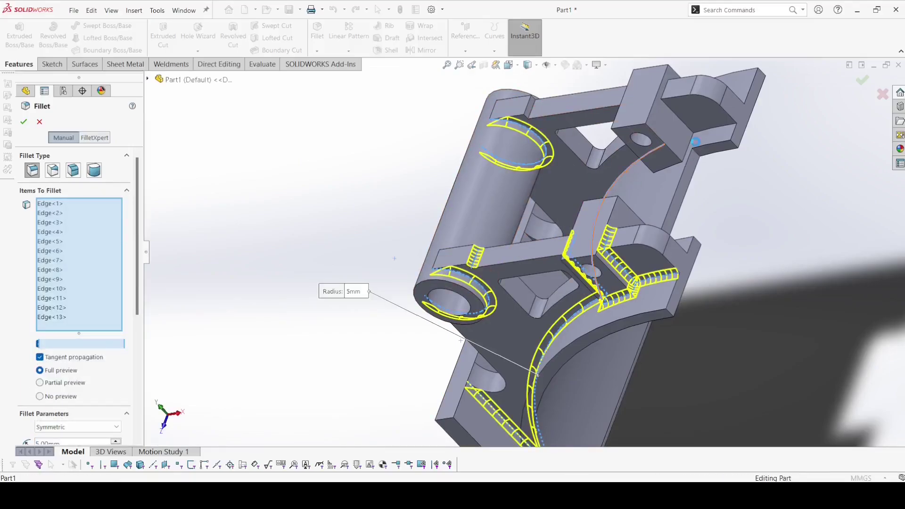
click(713, 133)
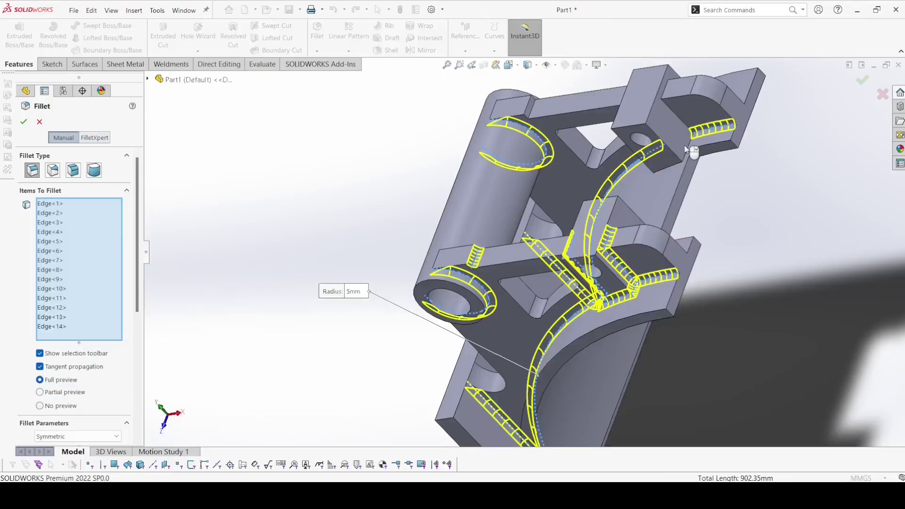
scroll(689, 145, down, 4)
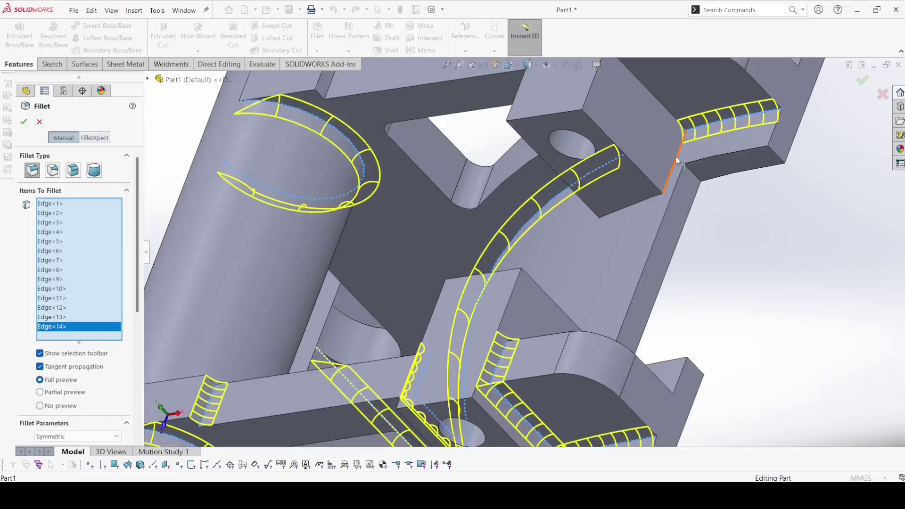
click(656, 194)
click(651, 198)
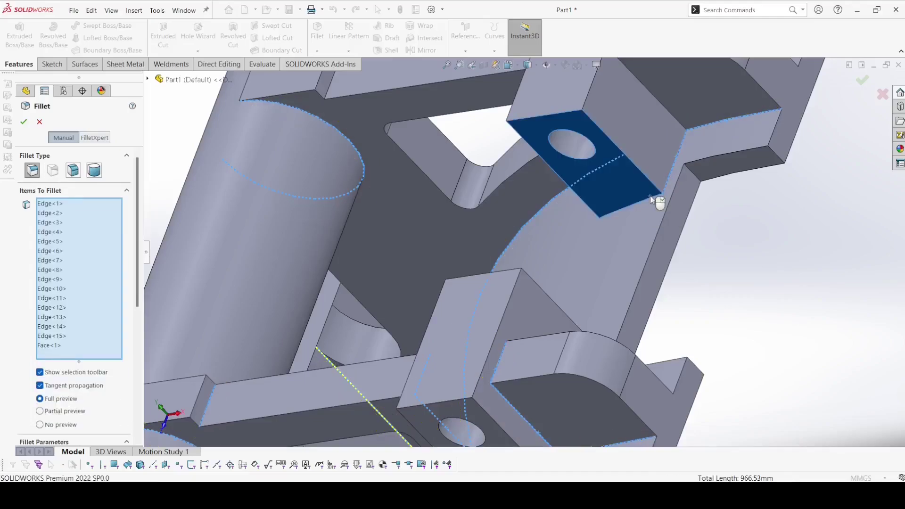
click(649, 197)
click(651, 200)
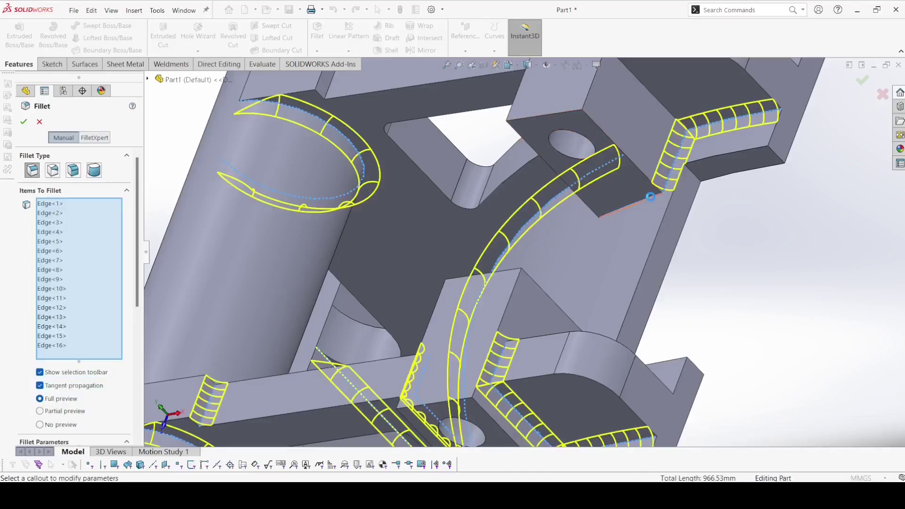
Step: Add the far drilled block's cylinder-side base edge, its vertical edge with the web and its edge across the arm top to the fillet
middle_drag(651, 199, 571, 200)
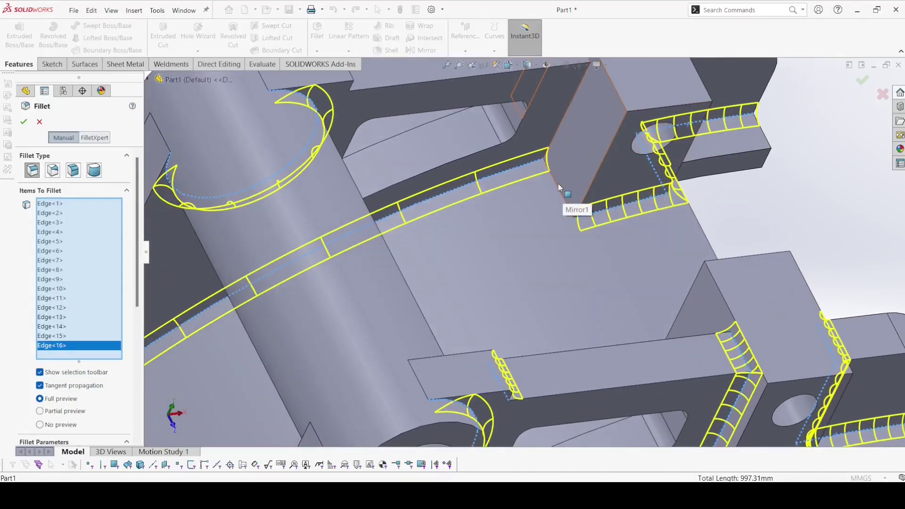
click(558, 184)
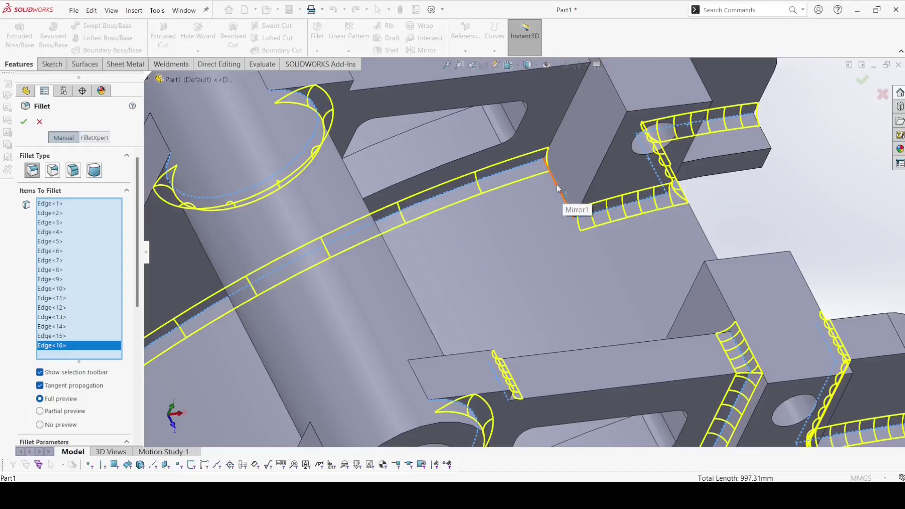
click(573, 99)
scroll(556, 131, up, 3)
scroll(556, 131, down, 5)
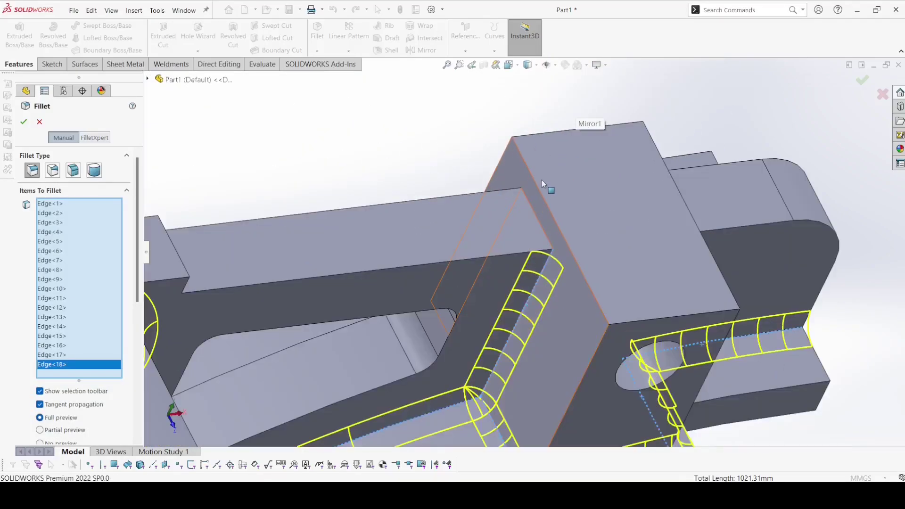
click(534, 215)
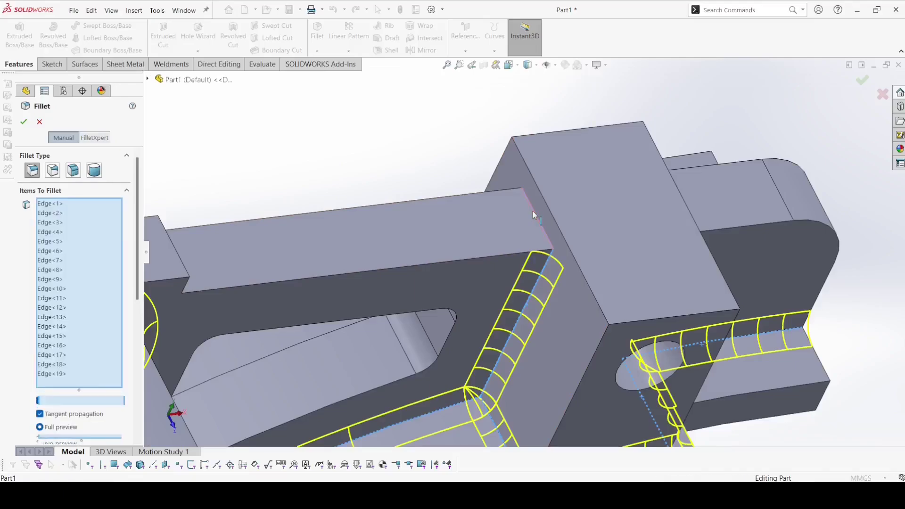
Step: Add the edges where the far drilled block meets its rounded end lug and the step edge on the far arm's top to the fillet
middle_drag(532, 211, 544, 227)
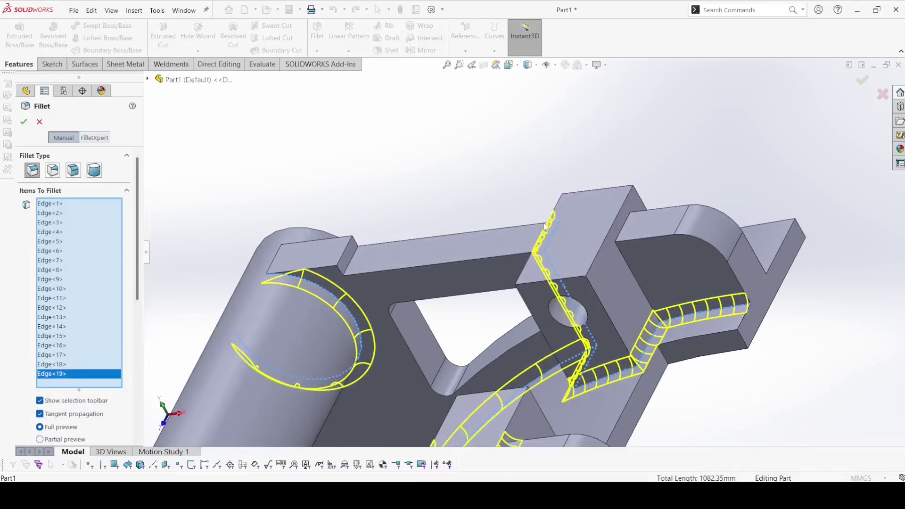
click(622, 257)
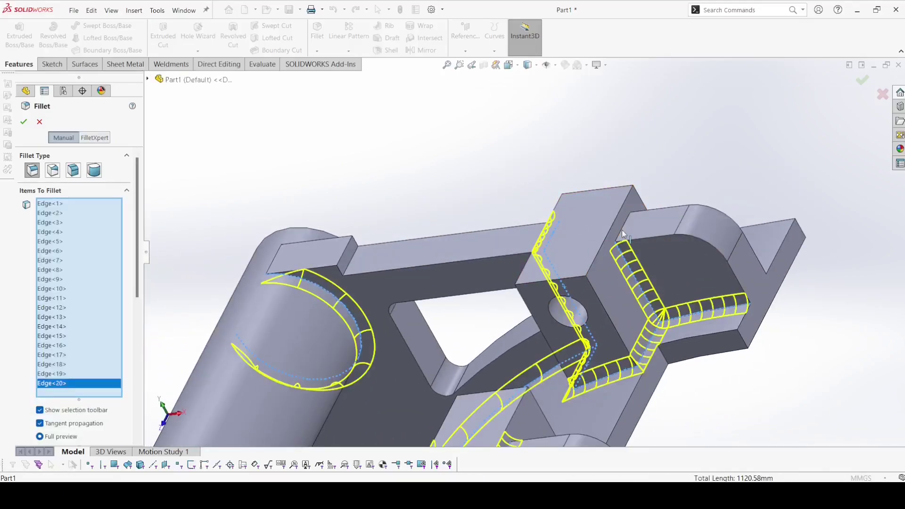
key(Escape)
click(346, 270)
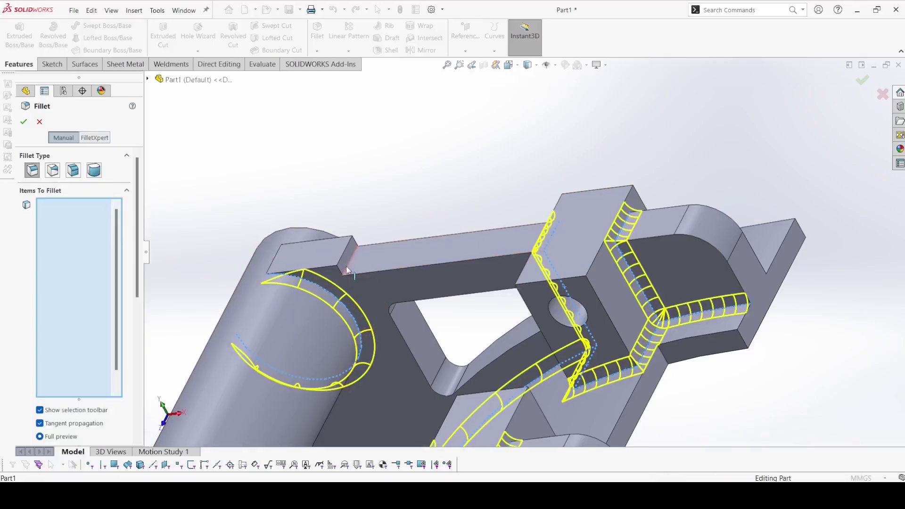
Step: Add the base edges where the far web's outer face, drilled block and rounded end lug meet the curved plate to the fillet
scroll(386, 316, up, 5)
middle_drag(461, 361, 410, 367)
scroll(322, 324, up, 5)
scroll(460, 317, down, 5)
scroll(460, 316, down, 5)
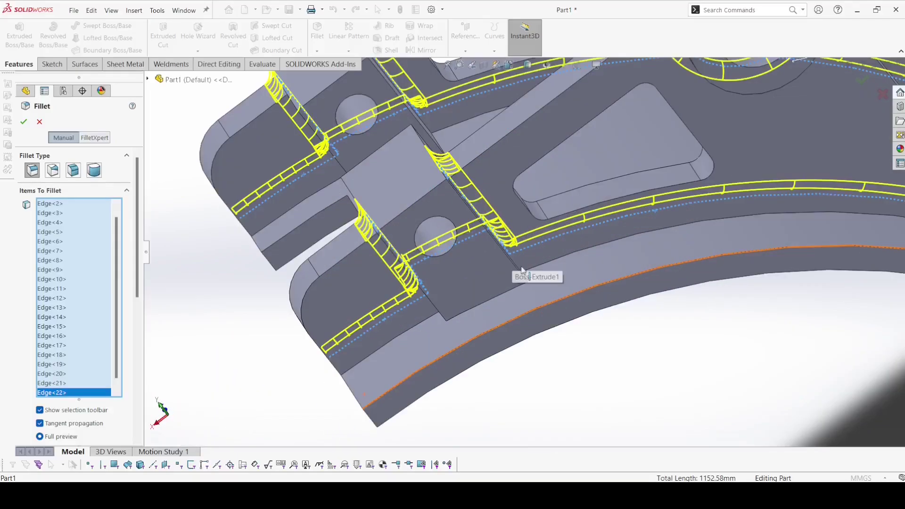
click(505, 297)
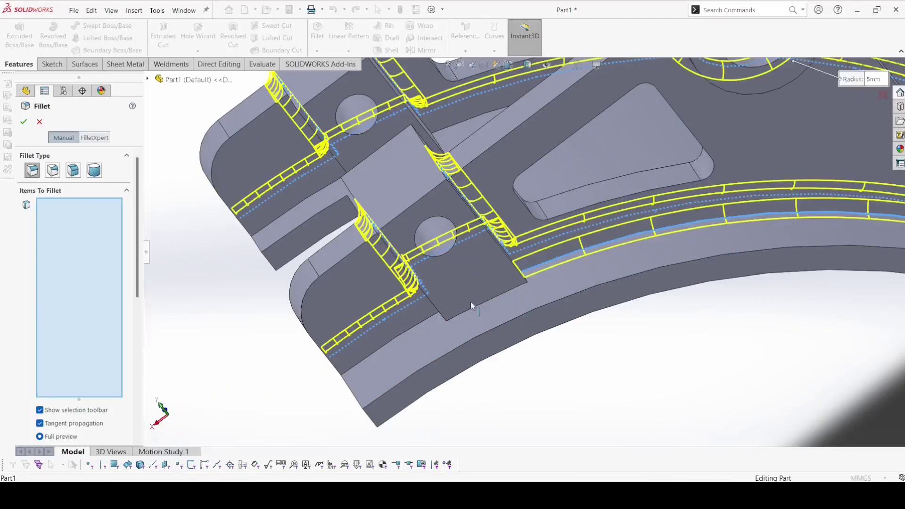
click(427, 320)
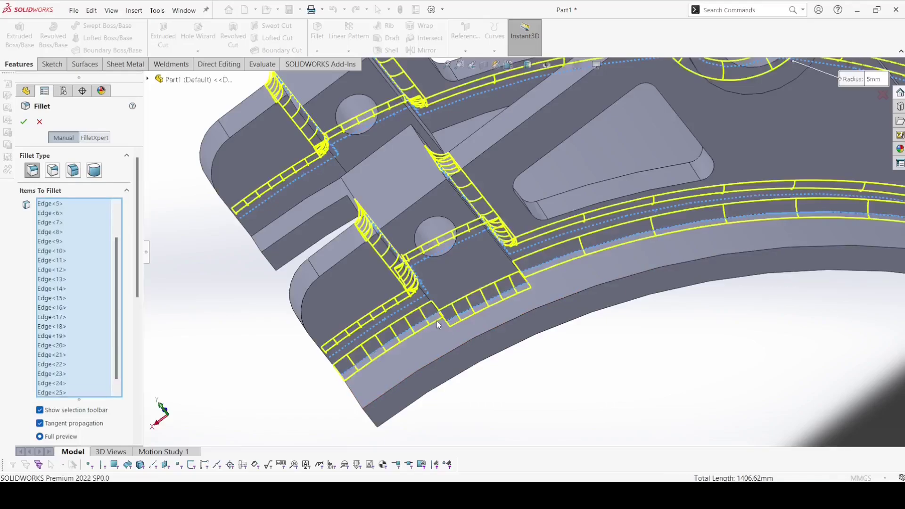
click(471, 298)
Step: Add the far block's outer vertical edges with its lug and web, plus its two short outer base edges, to the fillet
middle_drag(471, 299, 424, 292)
scroll(397, 281, down, 3)
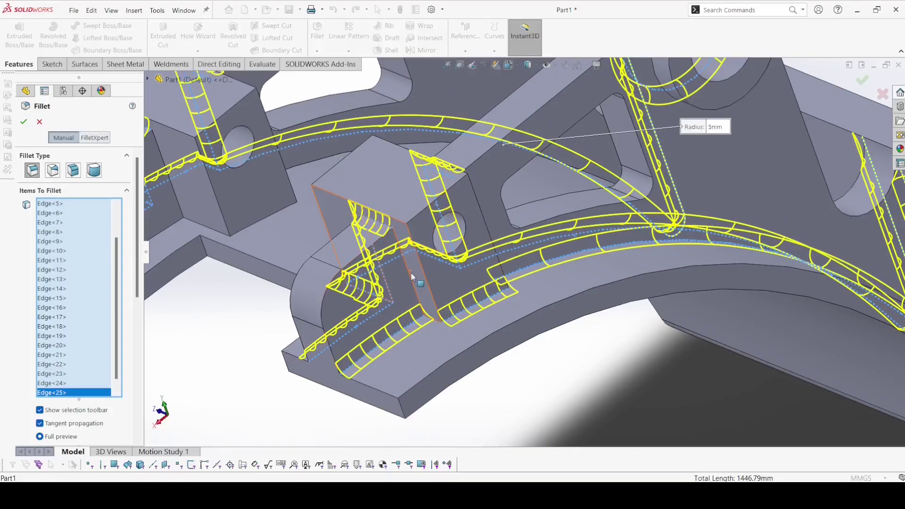
click(412, 278)
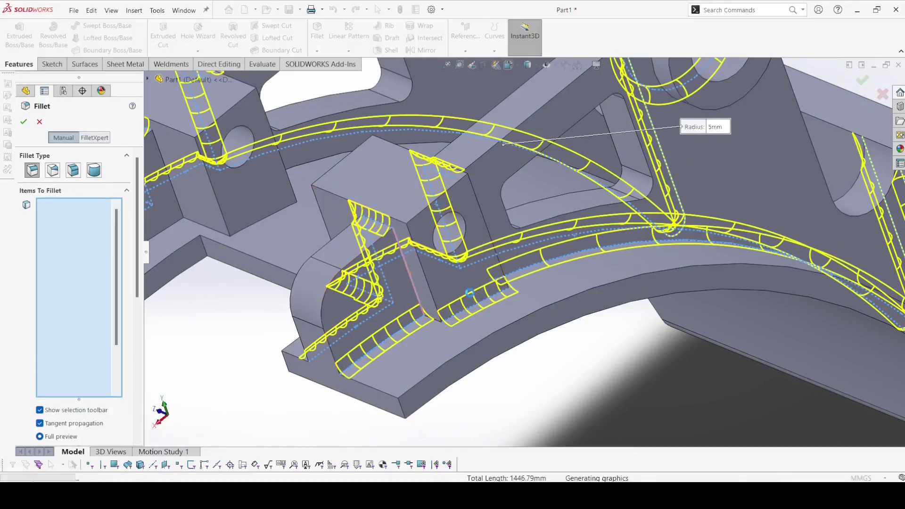
click(432, 319)
middle_drag(431, 318, 516, 295)
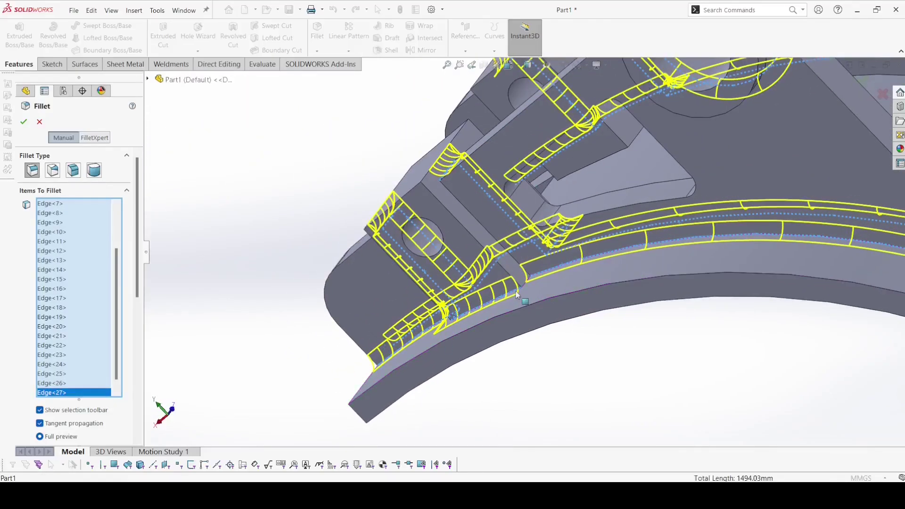
click(526, 285)
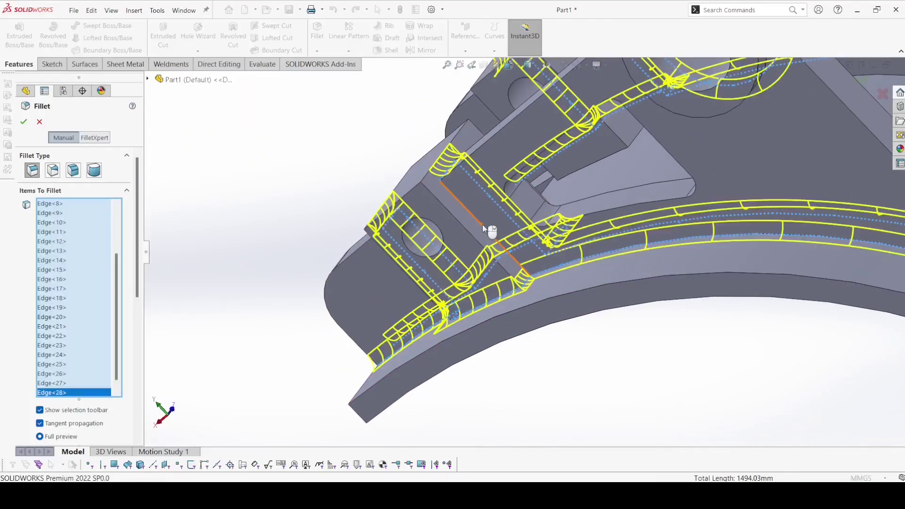
click(485, 231)
Step: Add the near block's inner vertical edge with its lug, the lug's inner base edge and the block's adjoining inner base edges to the fillet
middle_drag(482, 230, 570, 215)
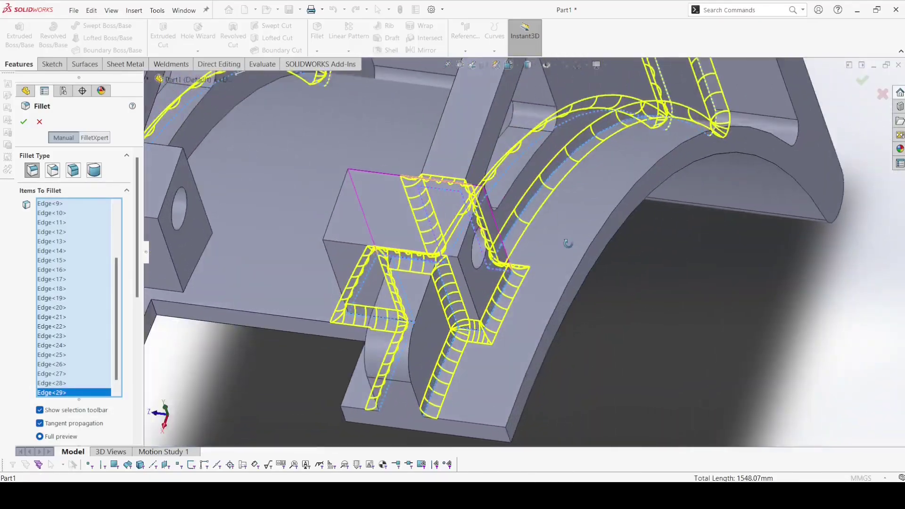
scroll(561, 223, up, 5)
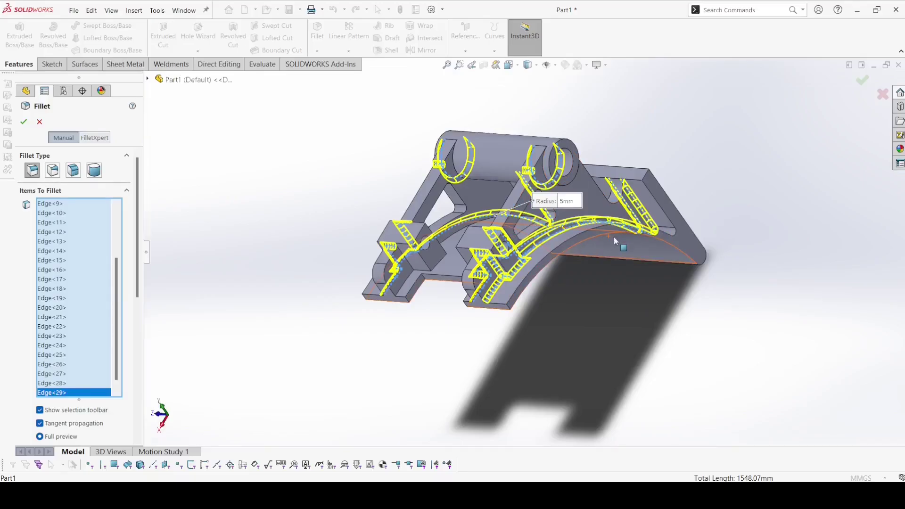
middle_drag(560, 223, 436, 248)
scroll(436, 248, down, 5)
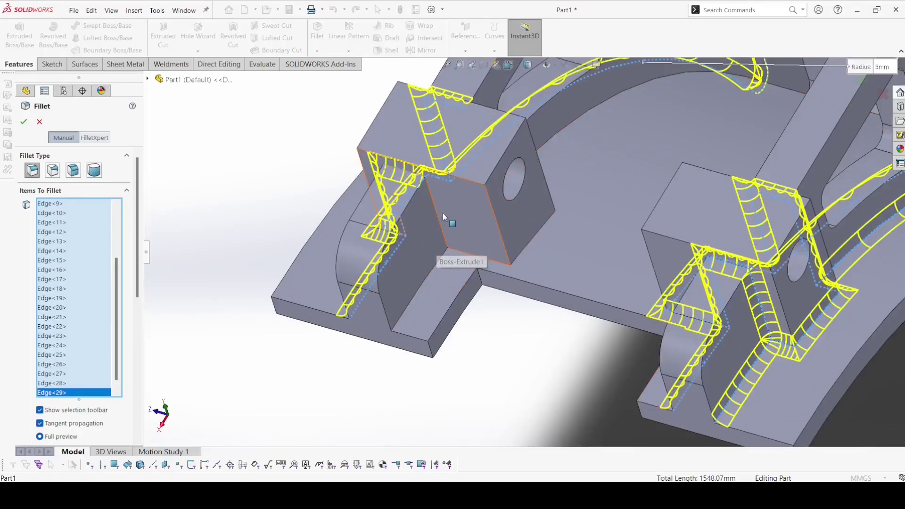
click(443, 228)
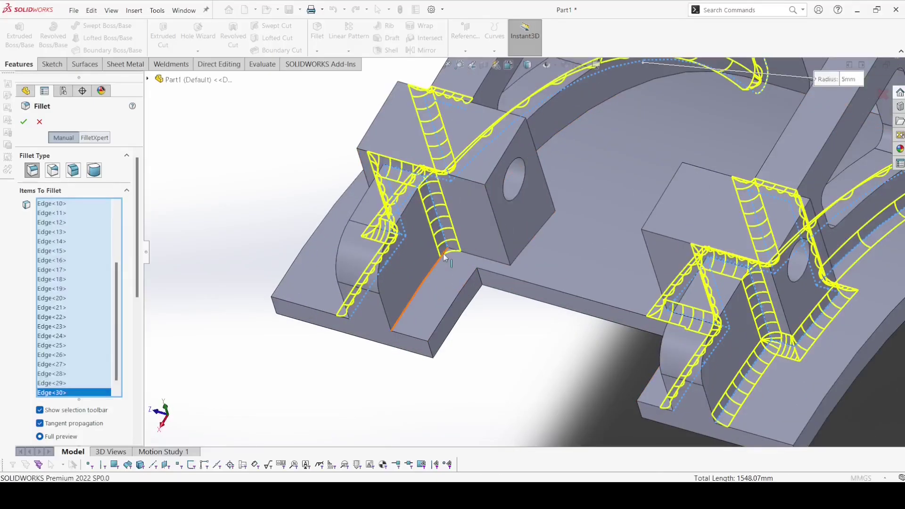
click(473, 254)
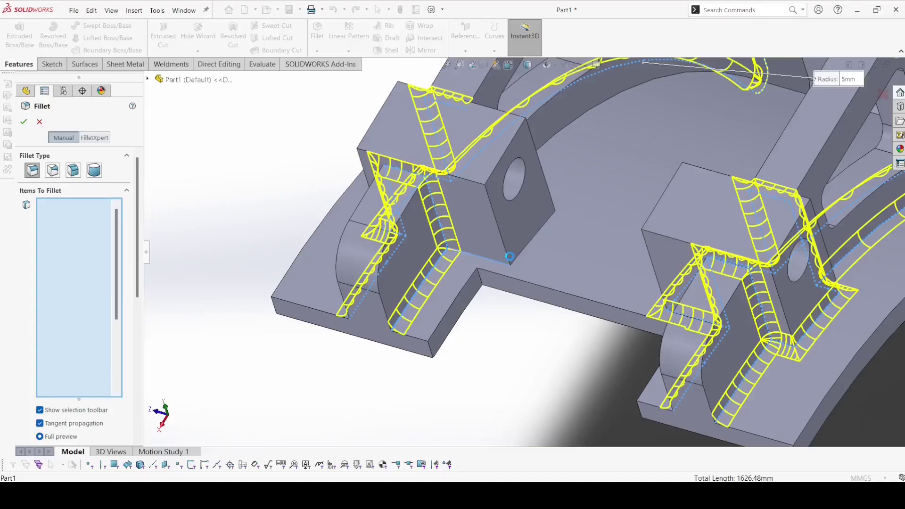
click(520, 252)
Step: Add the near block's remaining inner edges with the plate and web, and the near web's curved inner base edge, to the fillet
middle_drag(540, 256, 539, 298)
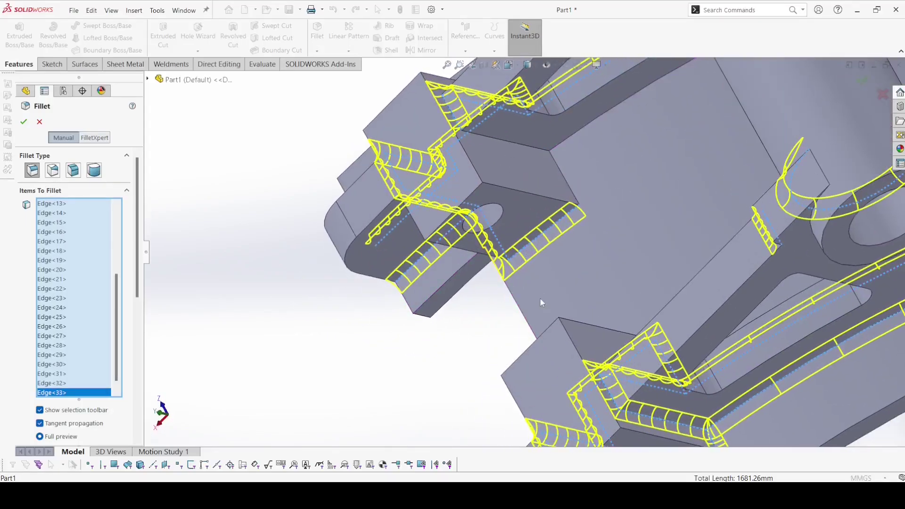
click(564, 179)
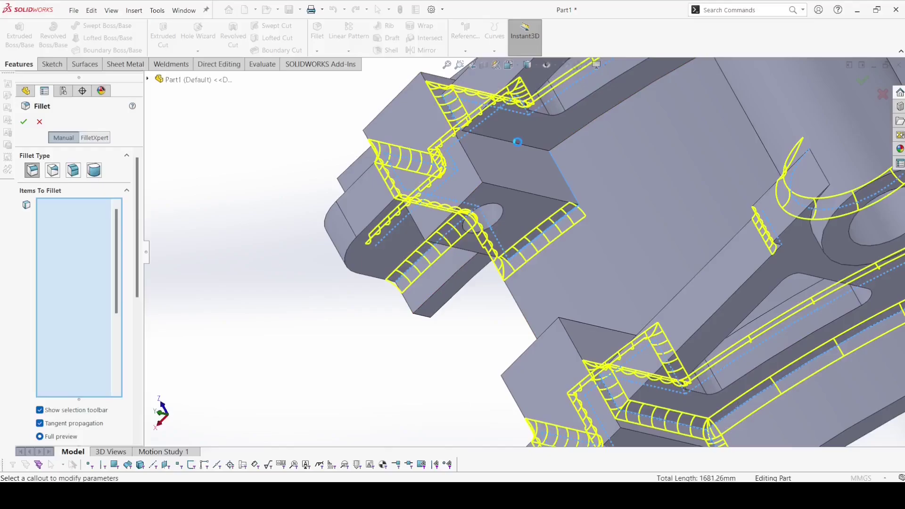
click(582, 132)
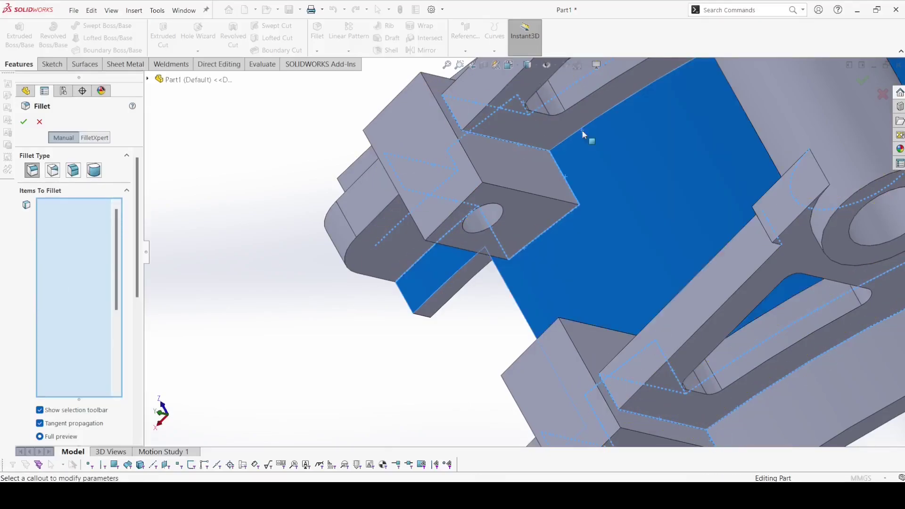
click(582, 129)
Step: Try to add the inner corner edge of the plate's end notch to the 5 mm fillet
middle_drag(582, 129, 568, 206)
scroll(569, 205, down, 5)
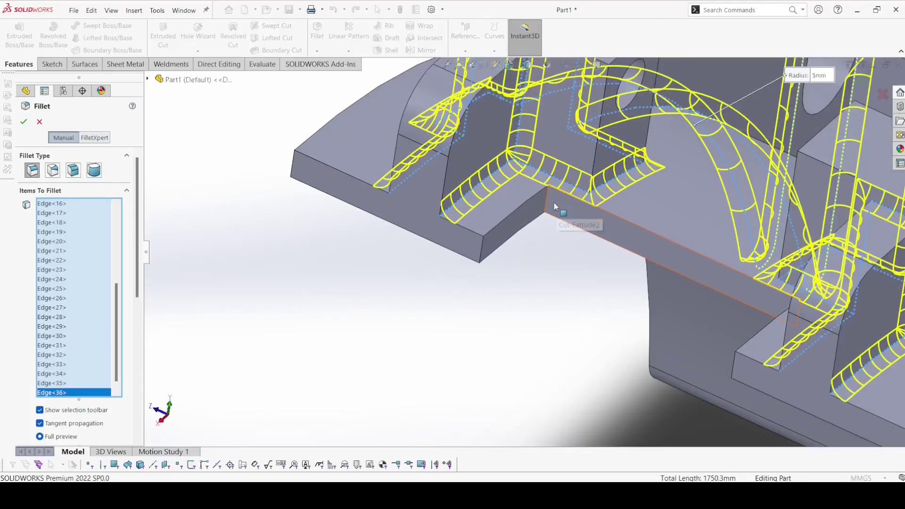
click(547, 194)
scroll(547, 193, down, 3)
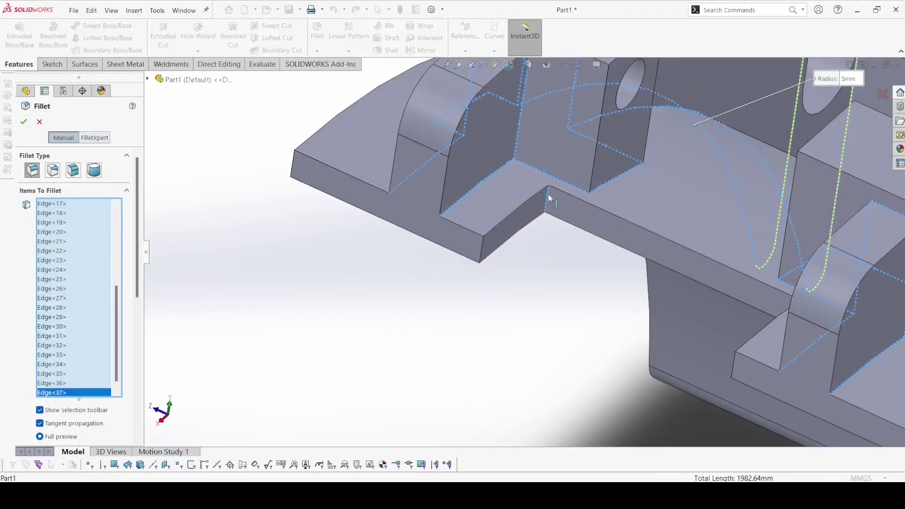
click(508, 244)
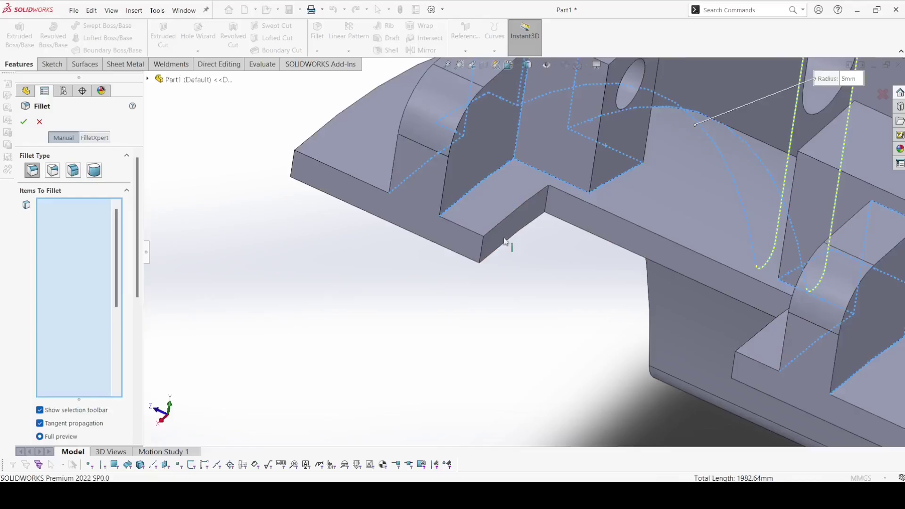
Step: Add the four outer vertical corner edges of the plate's two end tabs and apply the 5 mm fillet
click(482, 246)
click(293, 165)
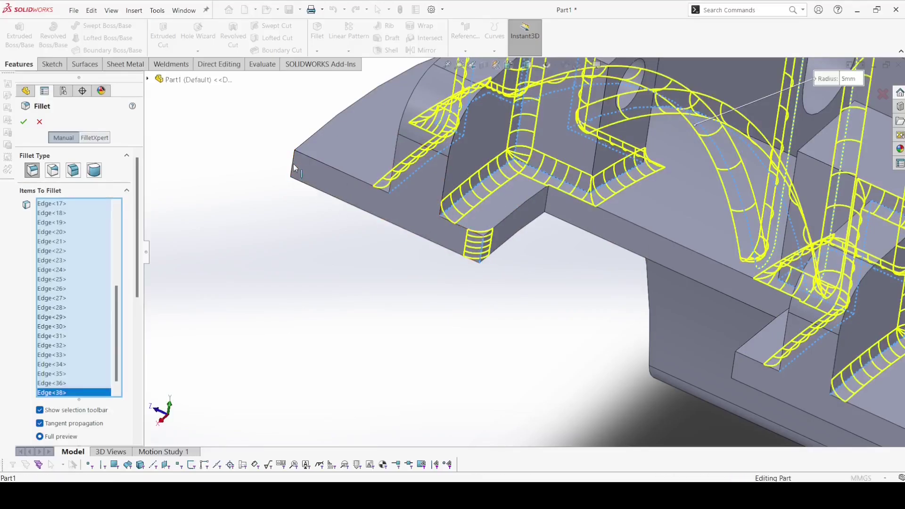
scroll(605, 307, up, 5)
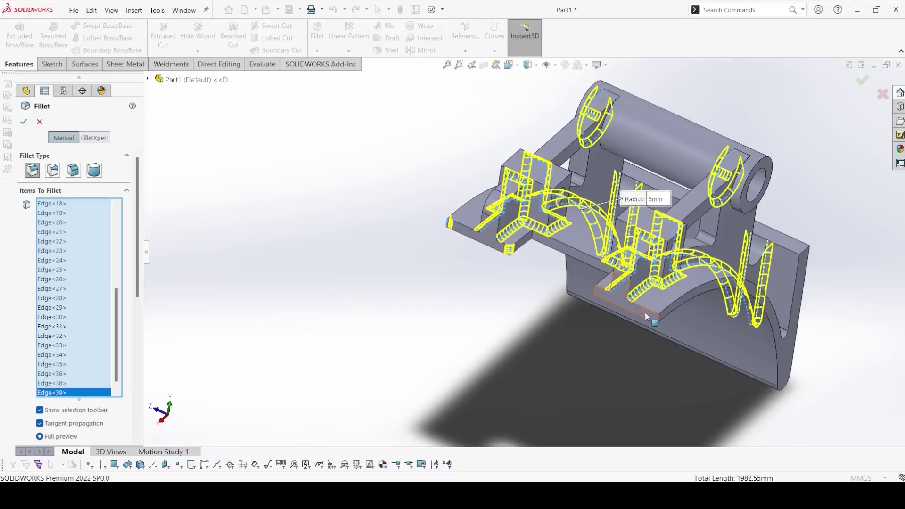
click(659, 320)
scroll(596, 291, down, 10)
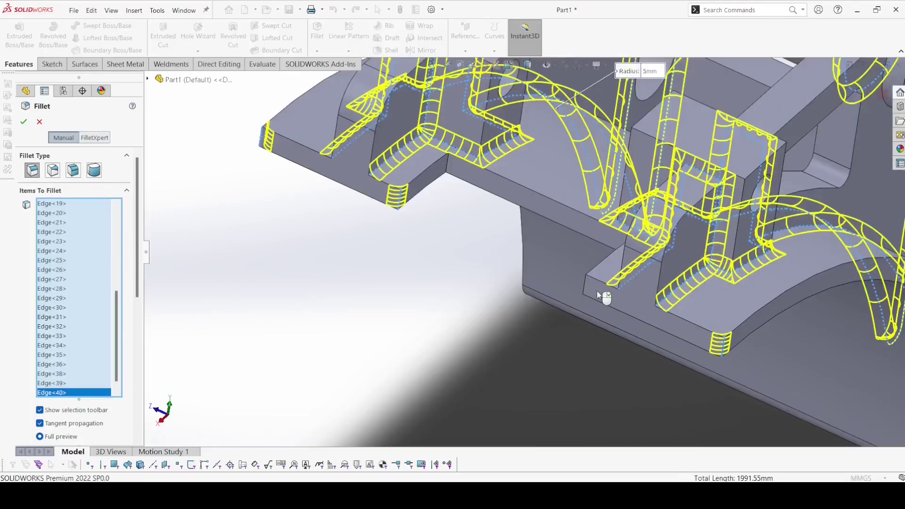
click(524, 247)
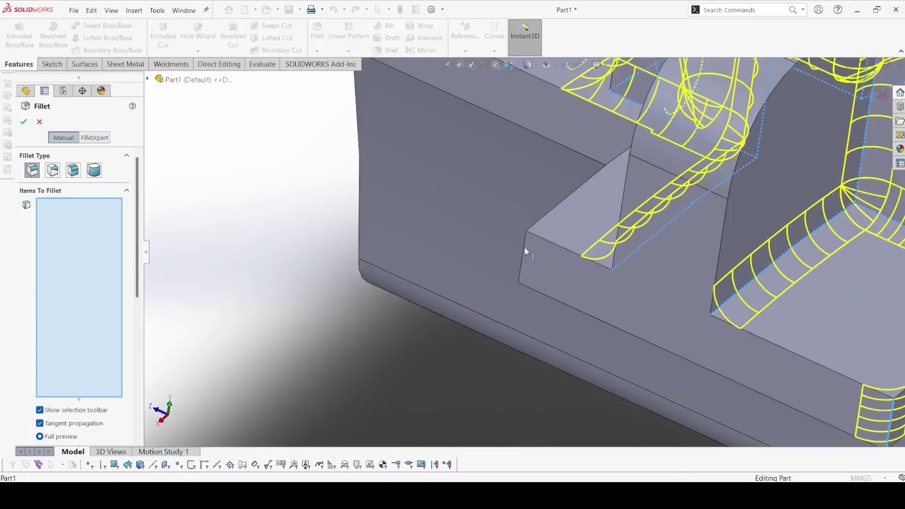
click(23, 122)
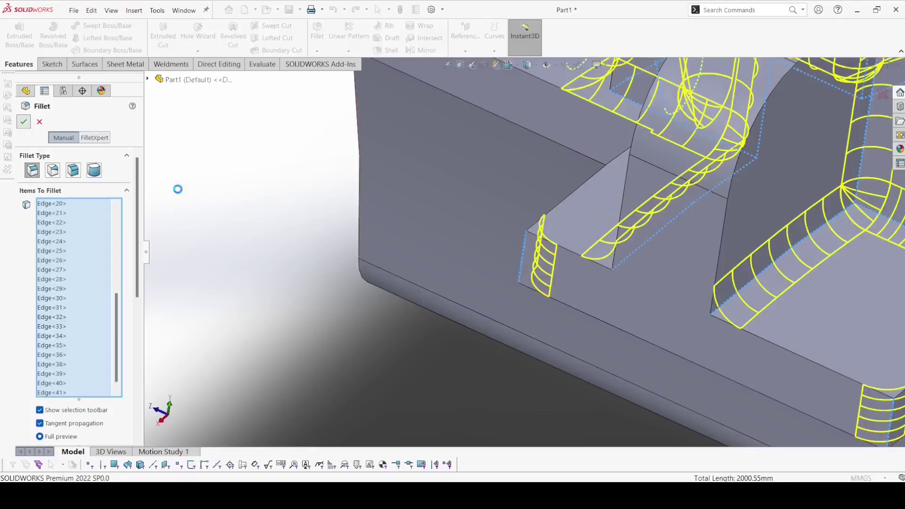
Step: Round the two inner corner edges of the plate's end notch with a separate 5 mm fillet
scroll(329, 249, up, 10)
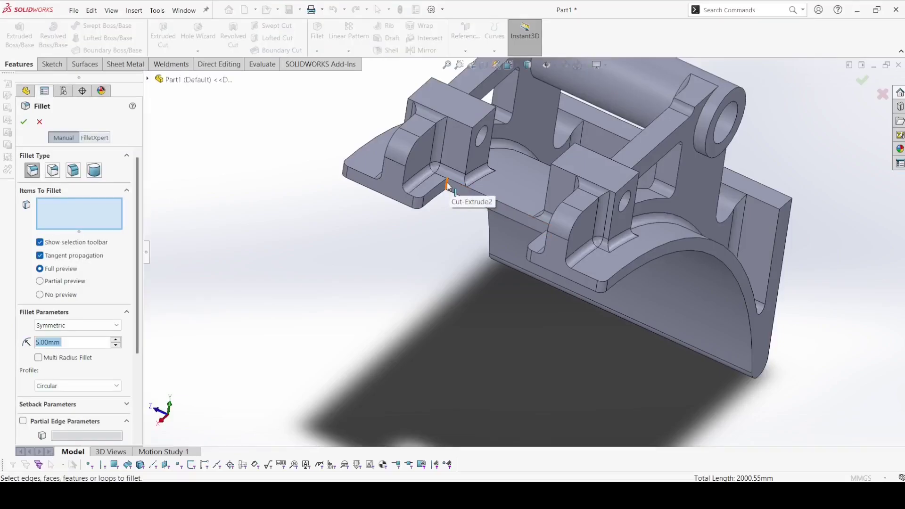
click(447, 183)
middle_drag(472, 226, 517, 258)
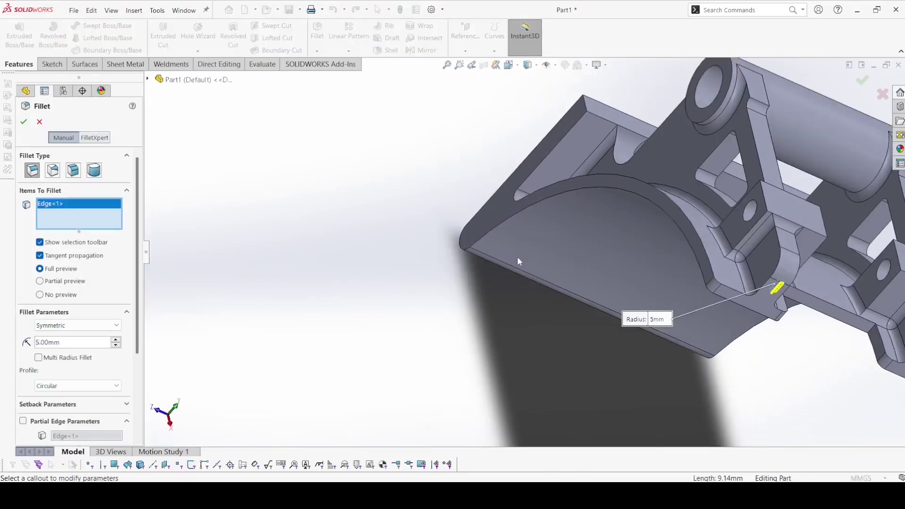
click(867, 329)
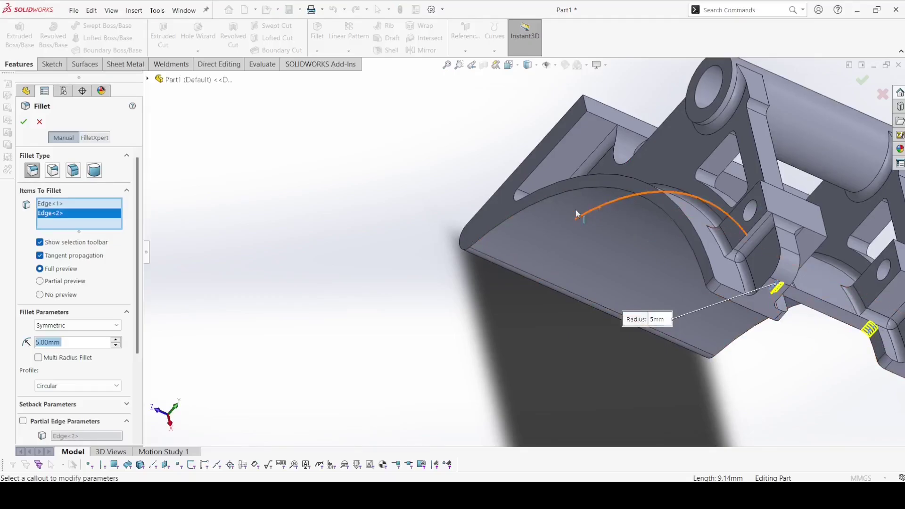
click(24, 122)
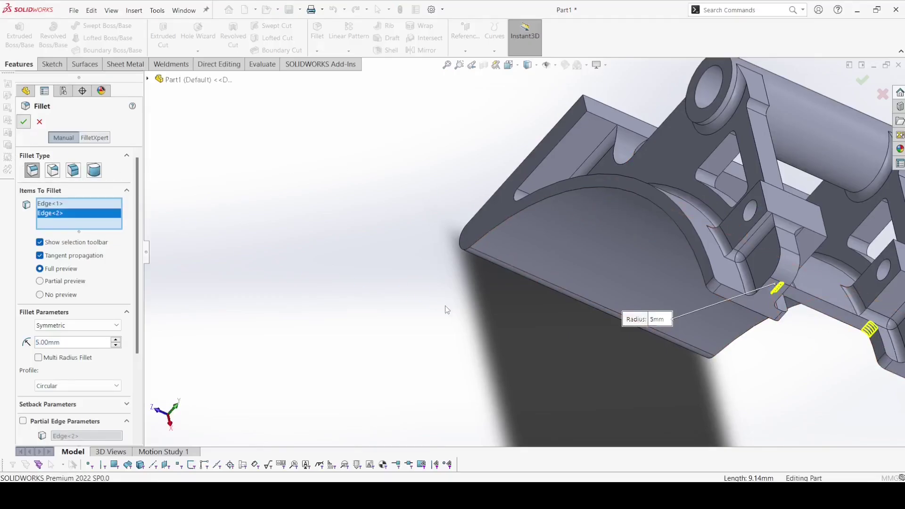
Step: Apply a cyan color to the whole solid body and display the model in isometric view
scroll(449, 309, up, 5)
middle_drag(448, 309, 476, 415)
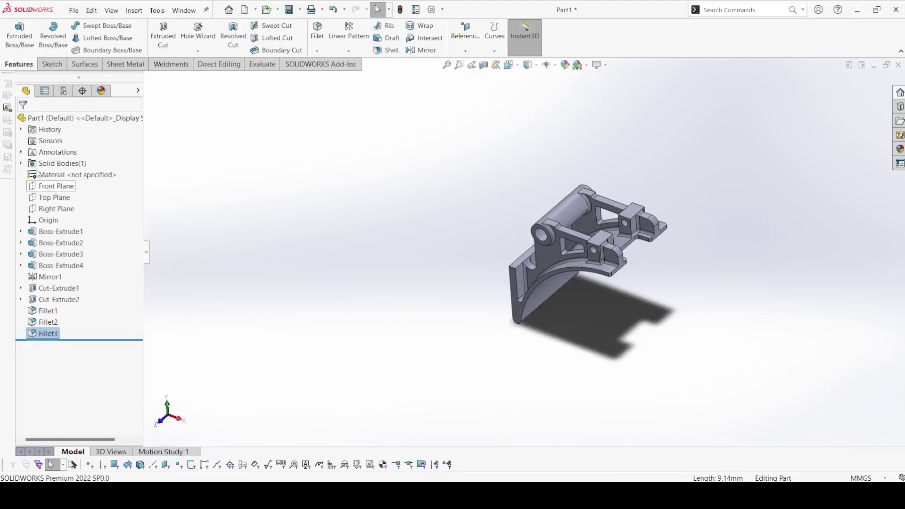
click(21, 163)
click(54, 174)
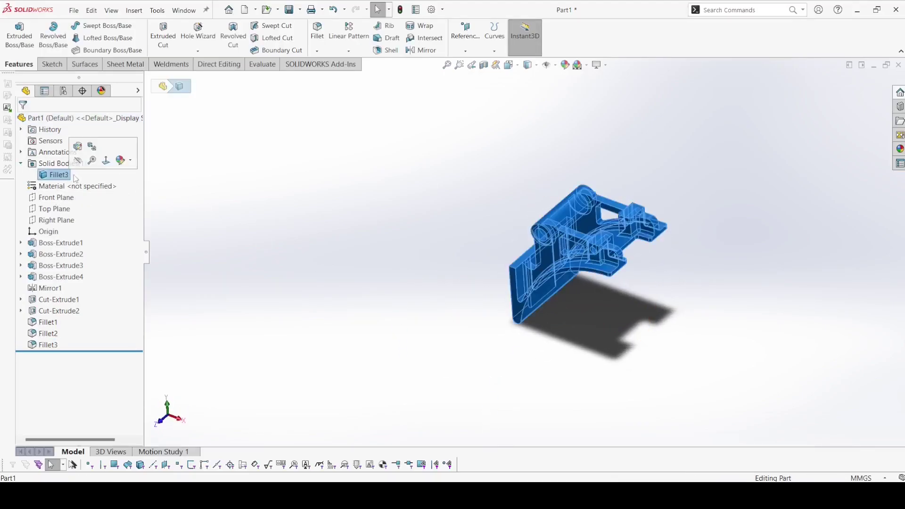
click(131, 165)
click(136, 182)
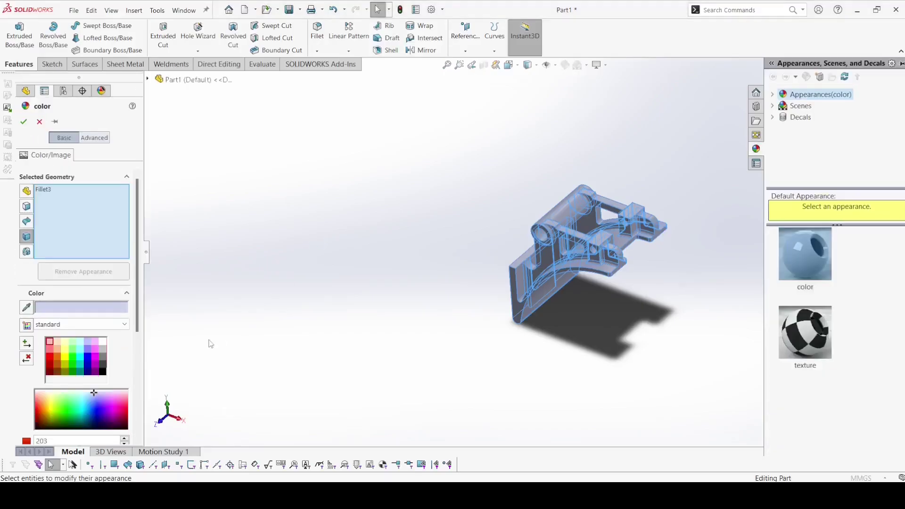
click(81, 357)
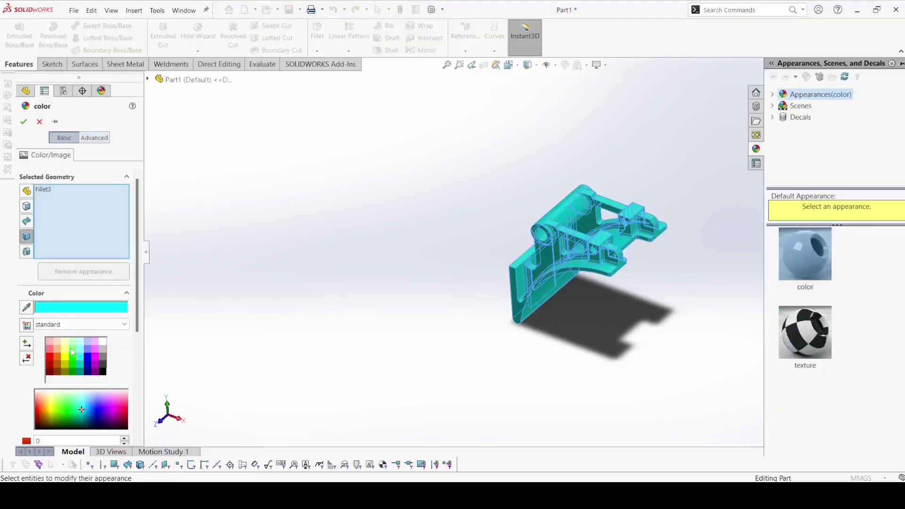
click(23, 121)
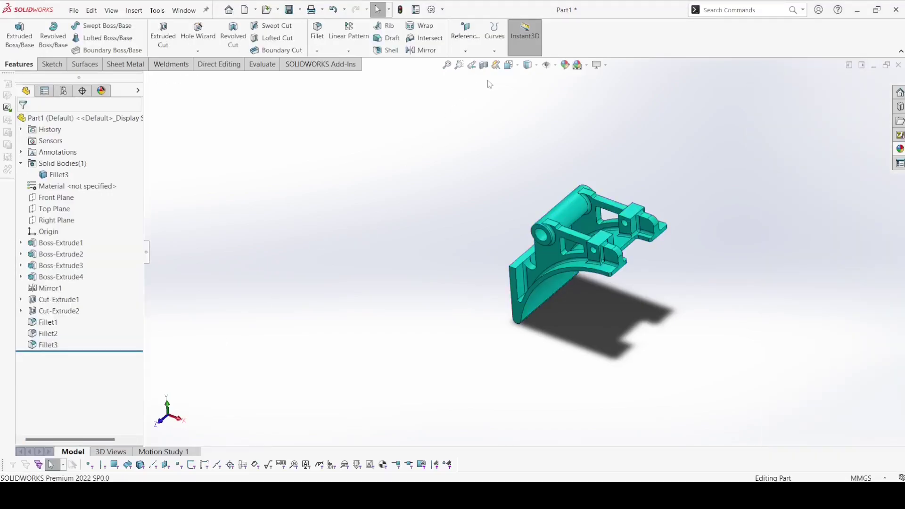
click(518, 67)
click(563, 92)
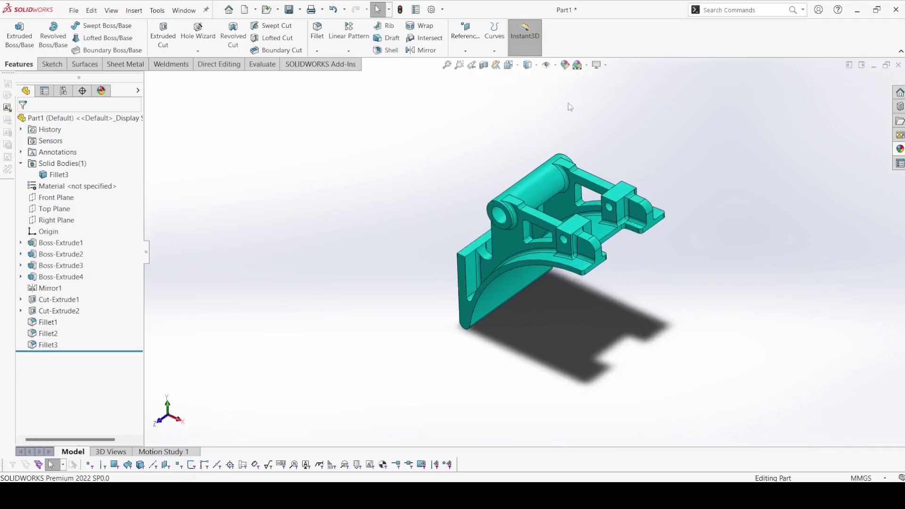